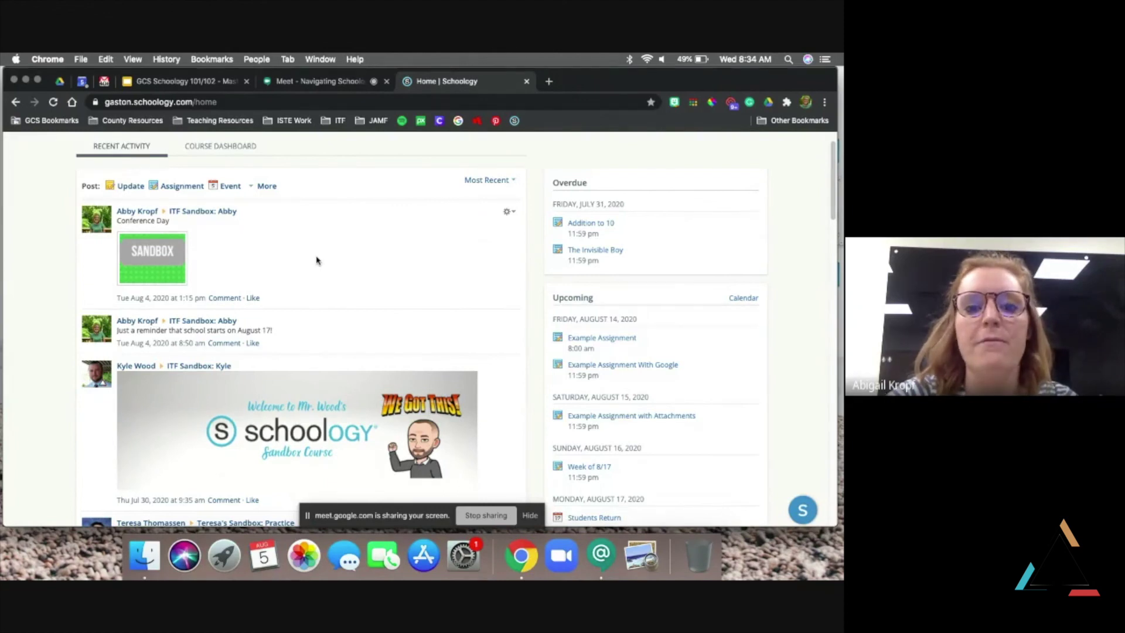
Scroll down the home page's Recent Activity feed beside the Overdue and Upcoming lists
scroll(317, 260, down, 5)
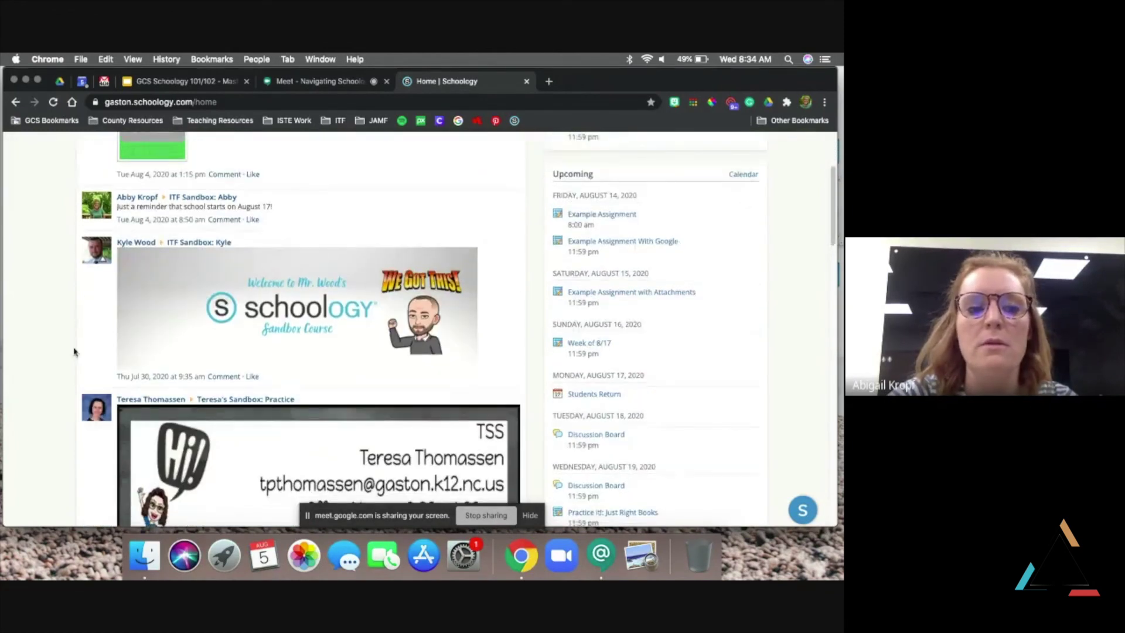
scroll(61, 345, down, 1)
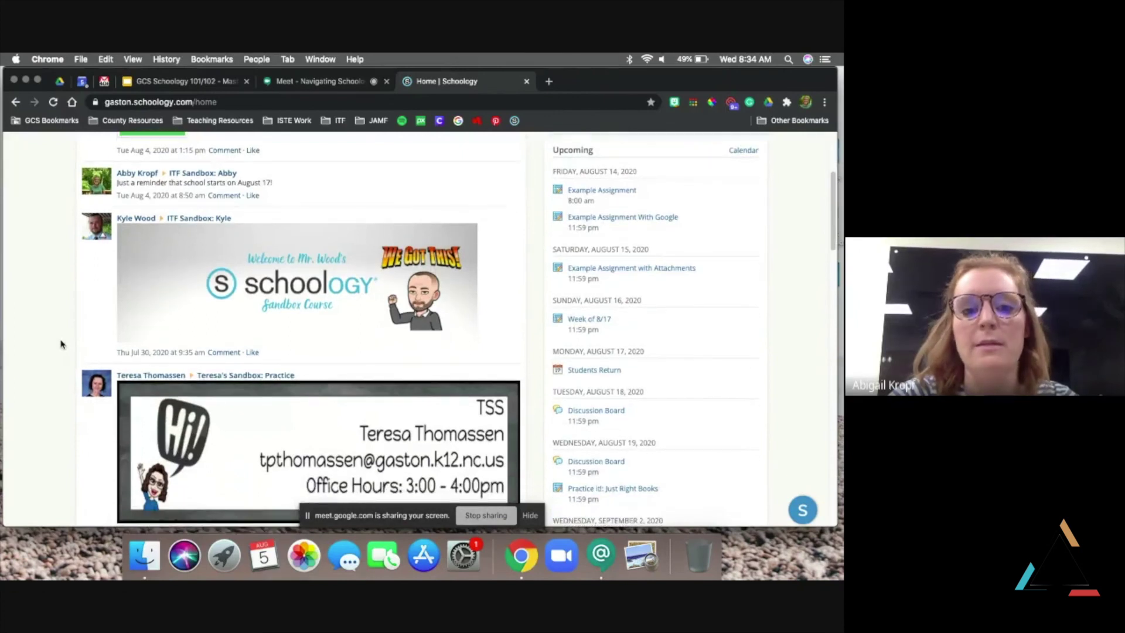
scroll(61, 344, down, 10)
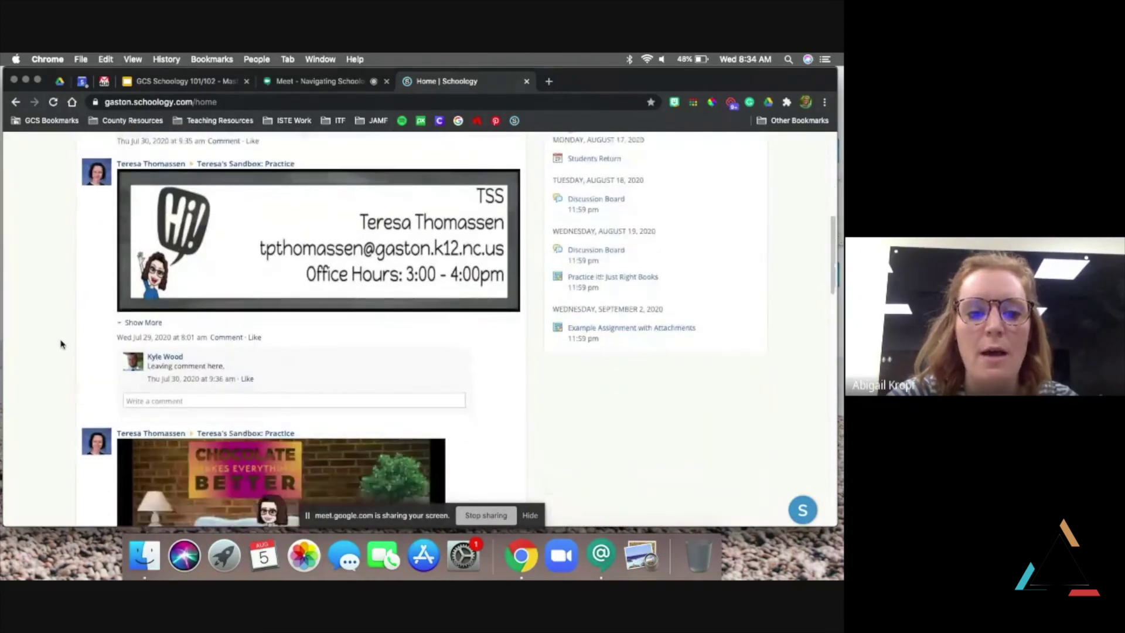
scroll(61, 344, down, 1)
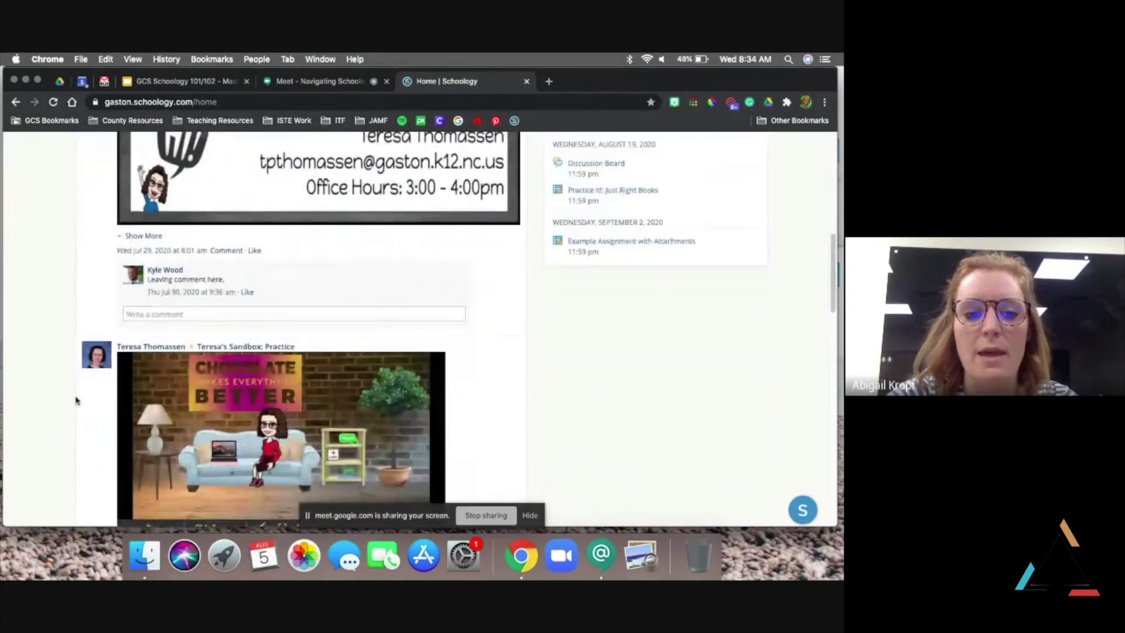
scroll(76, 400, down, 8)
scroll(76, 400, up, 8)
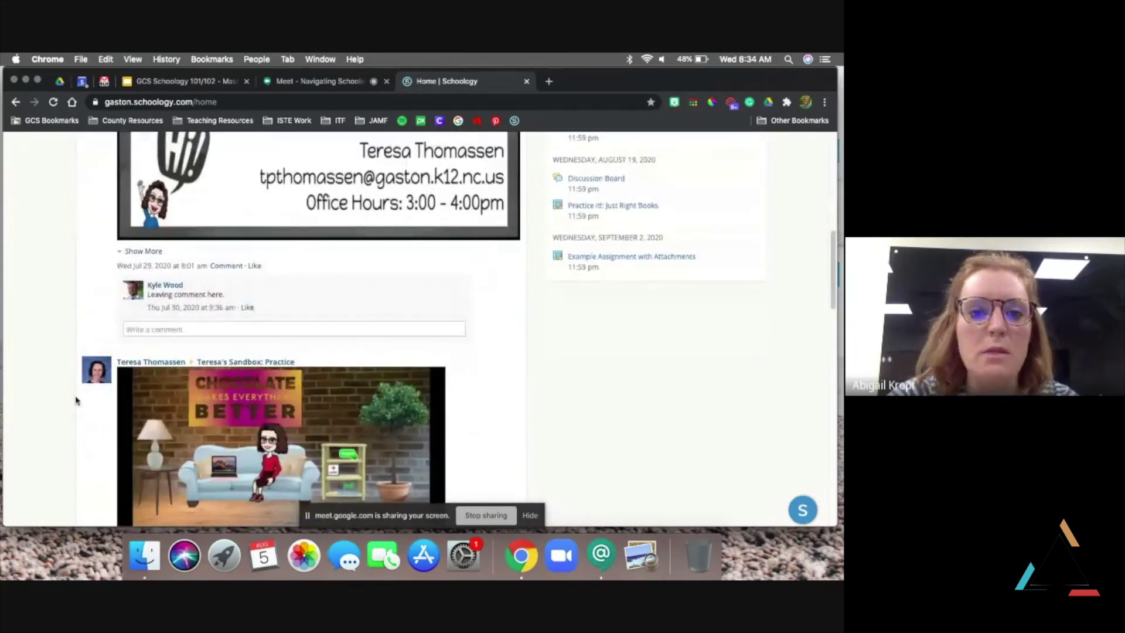
scroll(75, 400, up, 9)
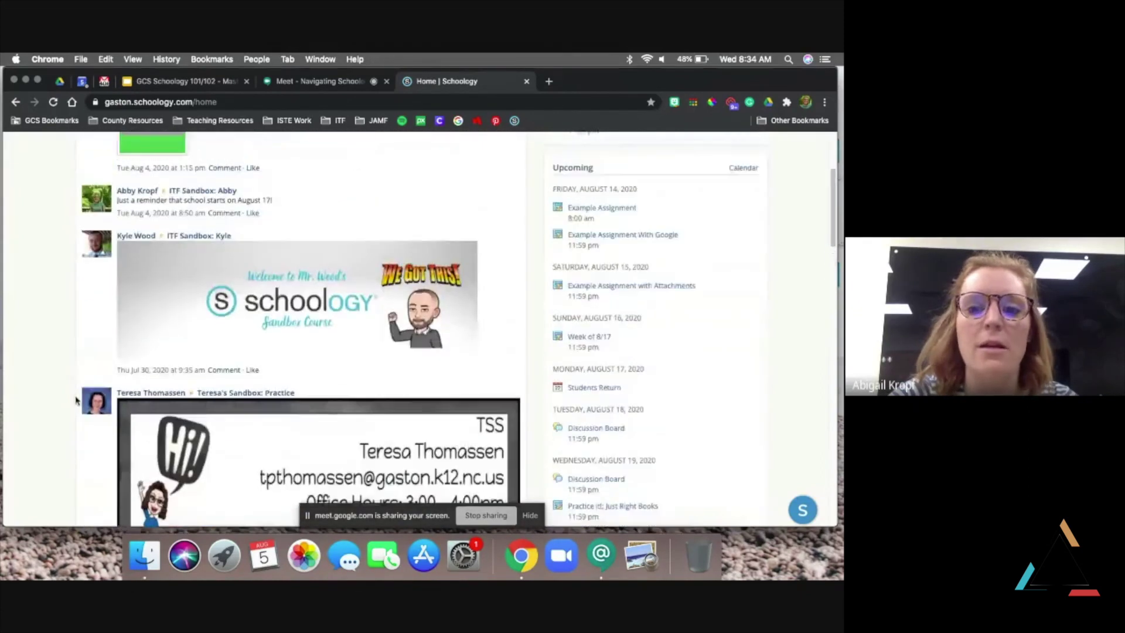
scroll(75, 400, up, 4)
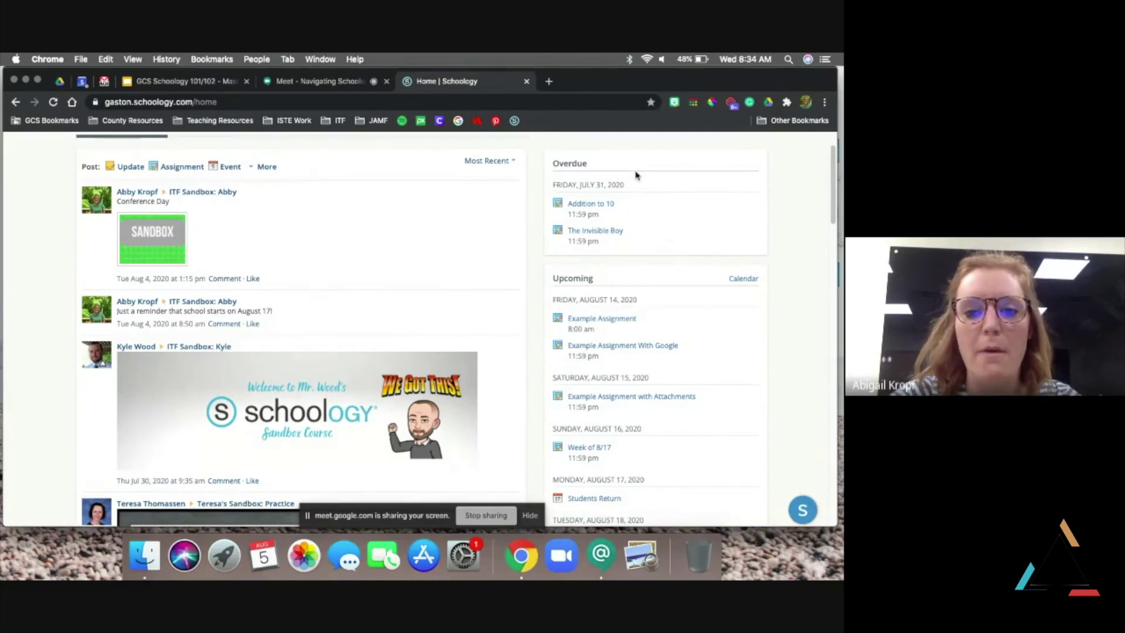
scroll(636, 175, down, 3)
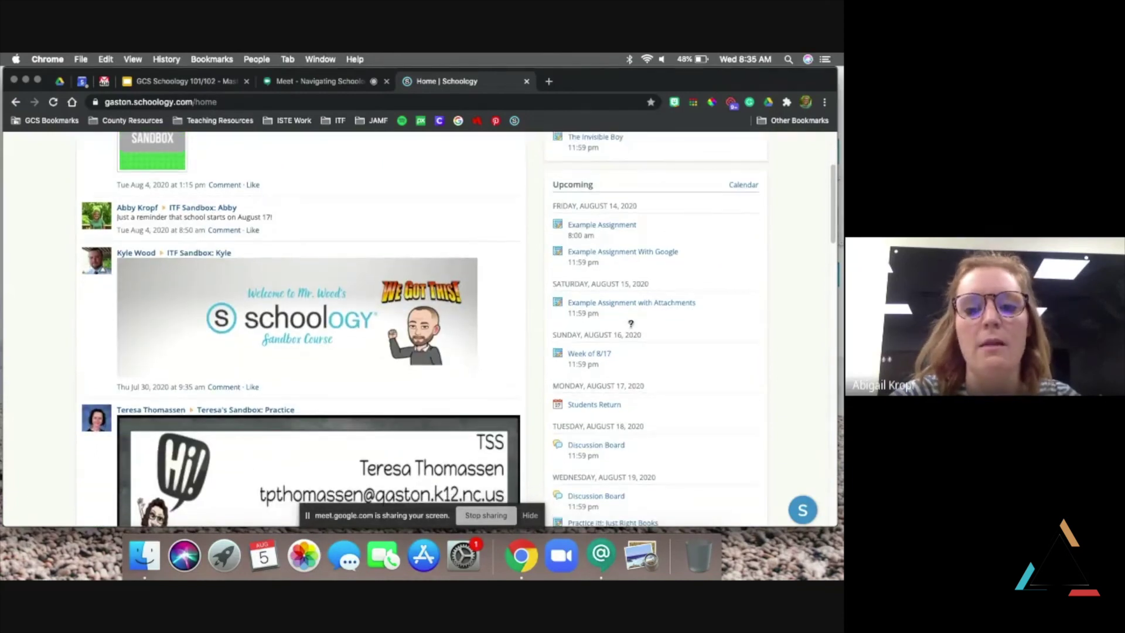
scroll(630, 323, down, 3)
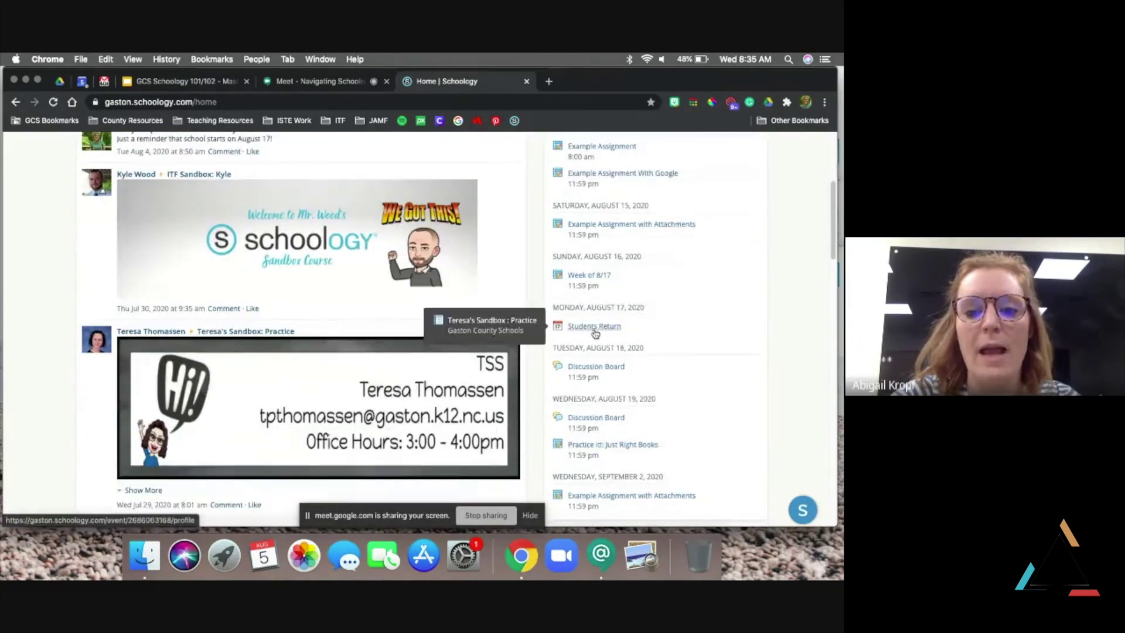
scroll(595, 334, down, 4)
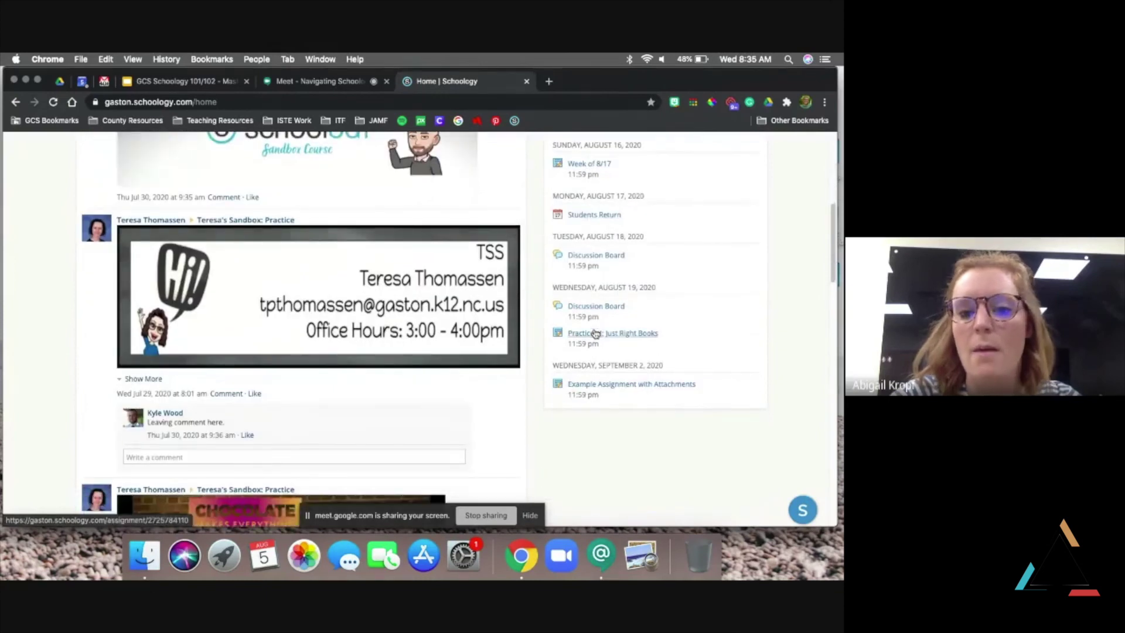
scroll(661, 351, up, 2)
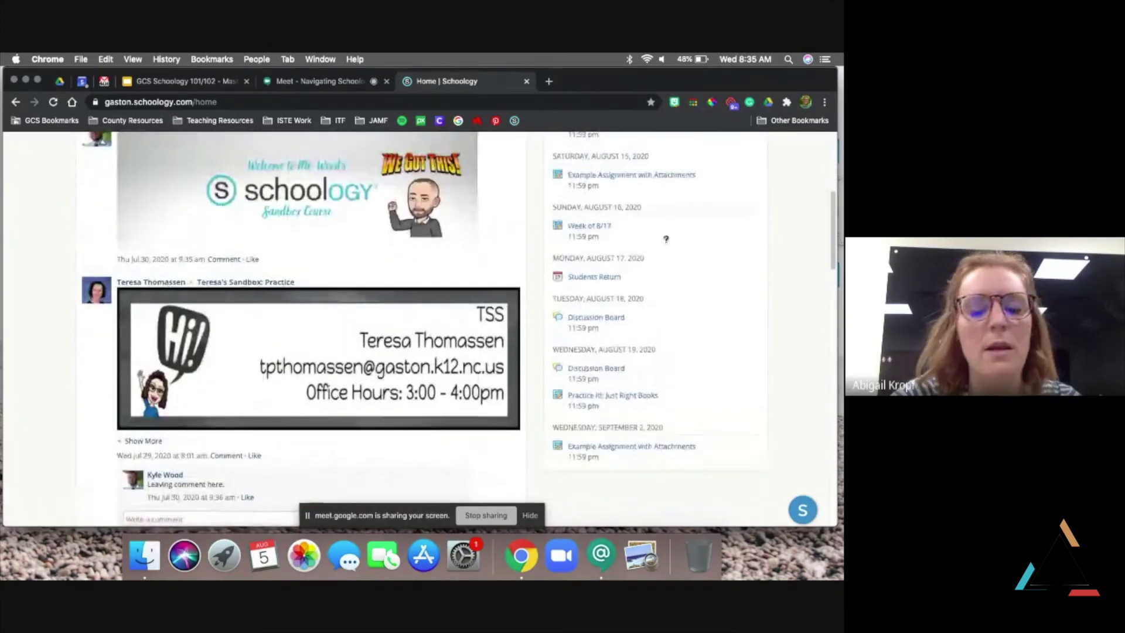
scroll(645, 319, up, 3)
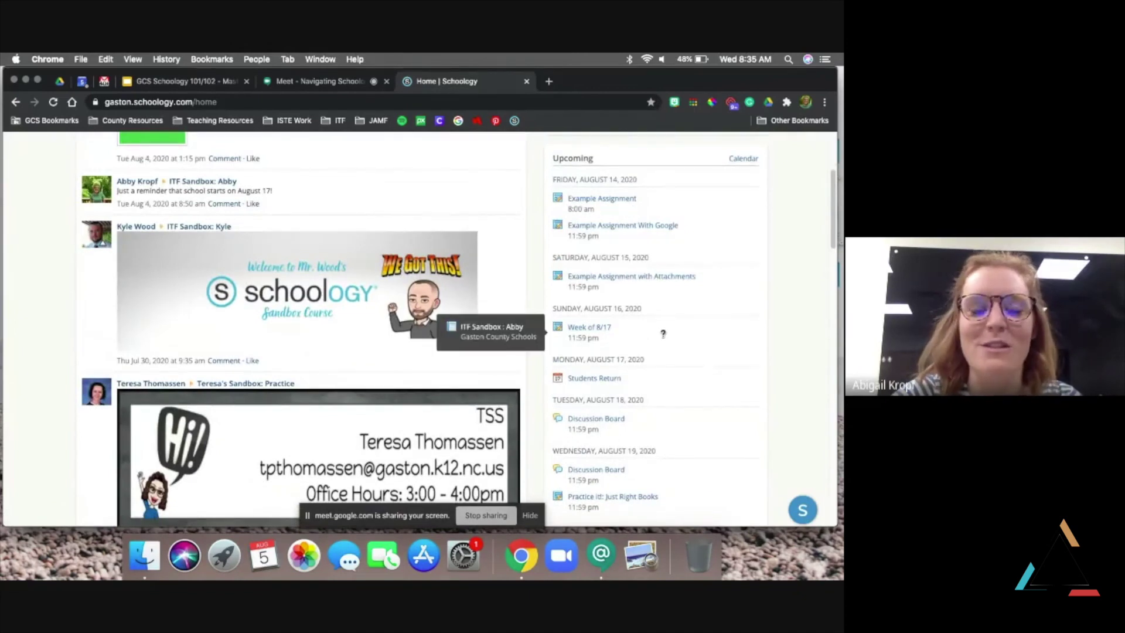
scroll(663, 333, up, 3)
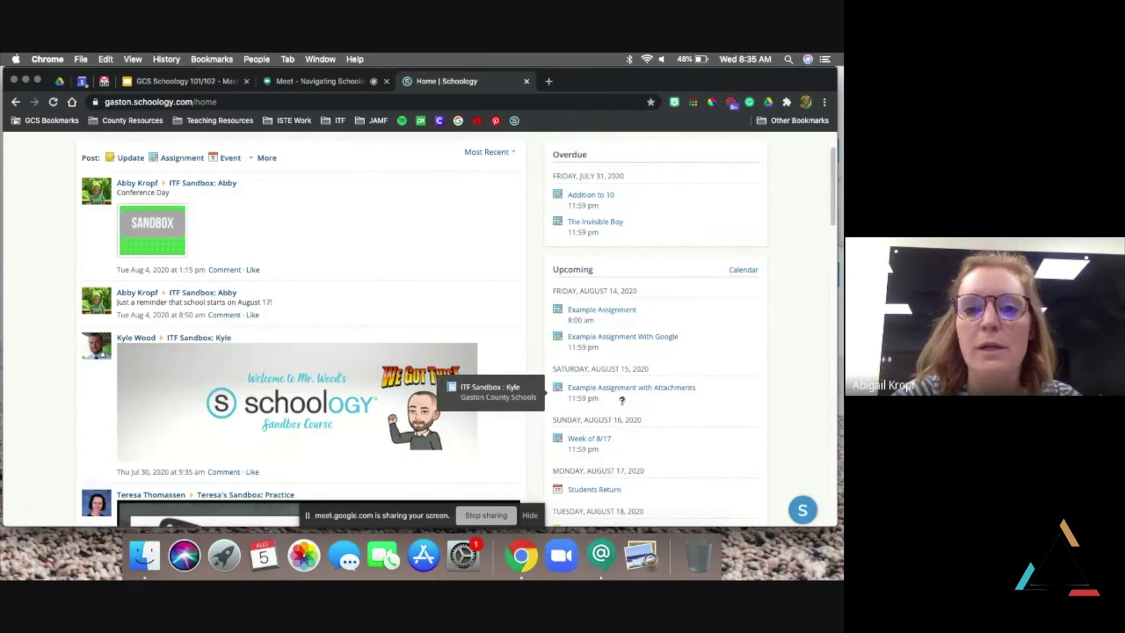
scroll(642, 398, up, 2)
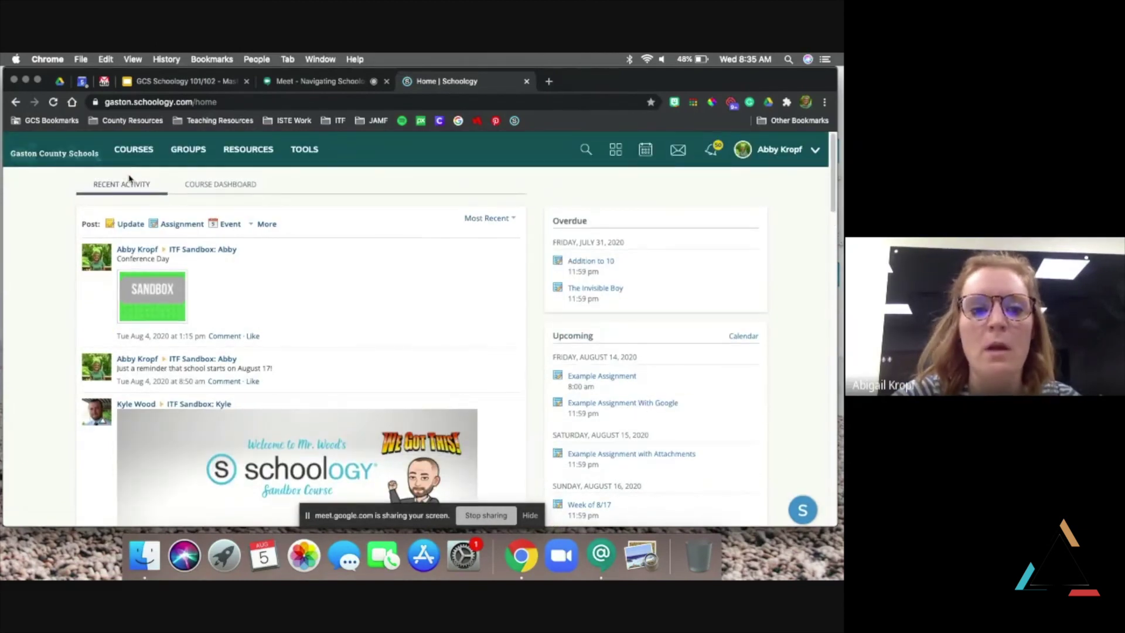
Switch the home page to the Course Dashboard and browse the course cards
click(217, 185)
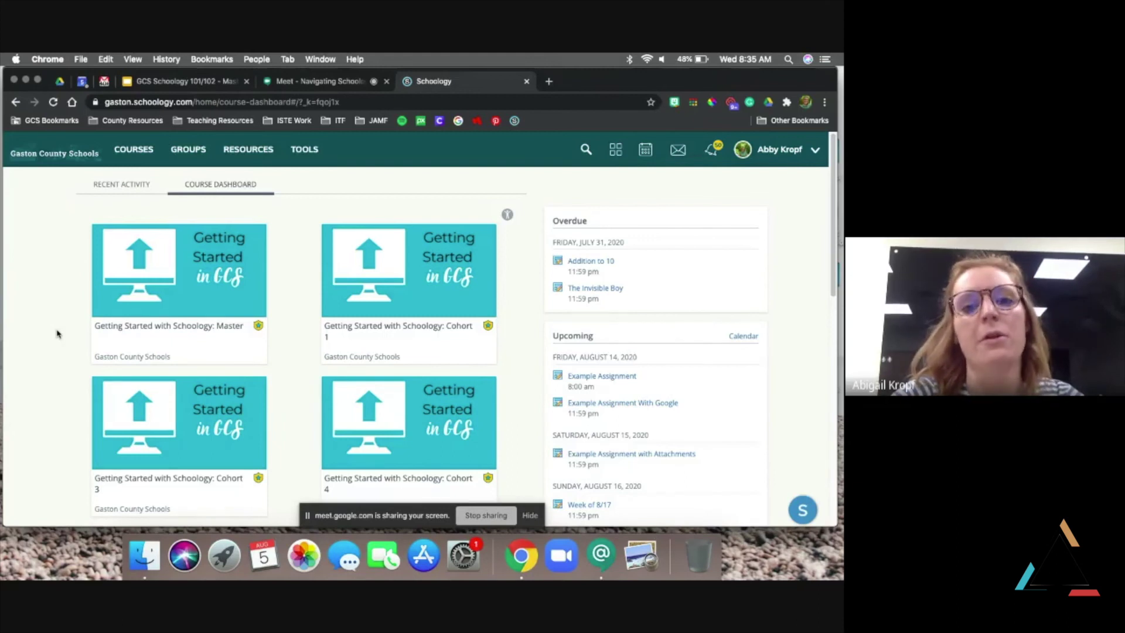
mouse_move(167, 297)
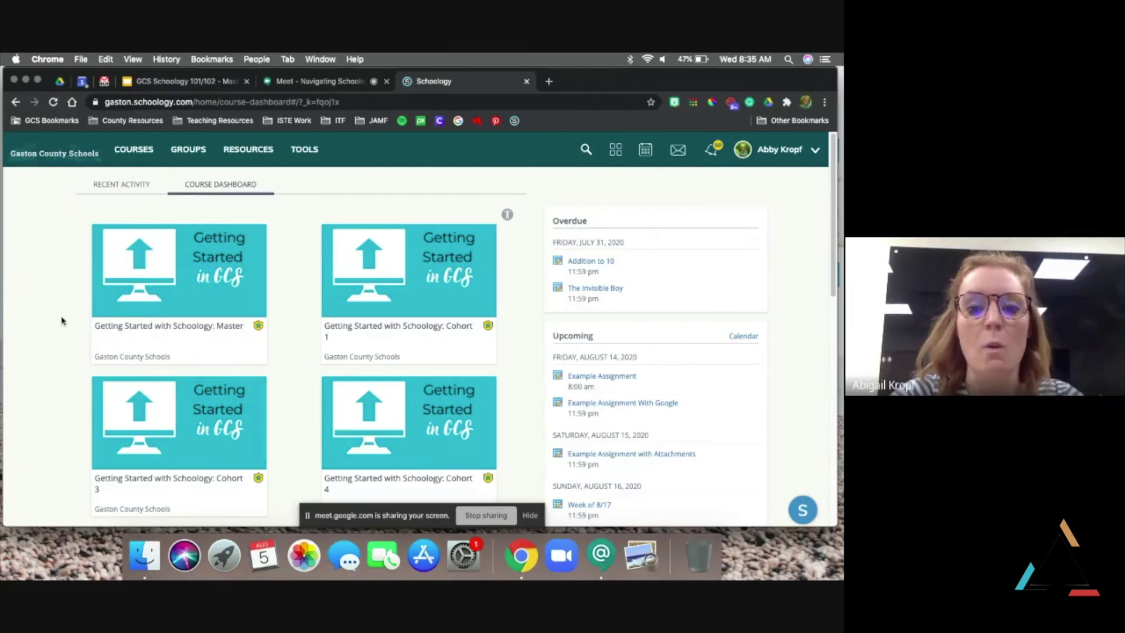
scroll(61, 320, down, 1)
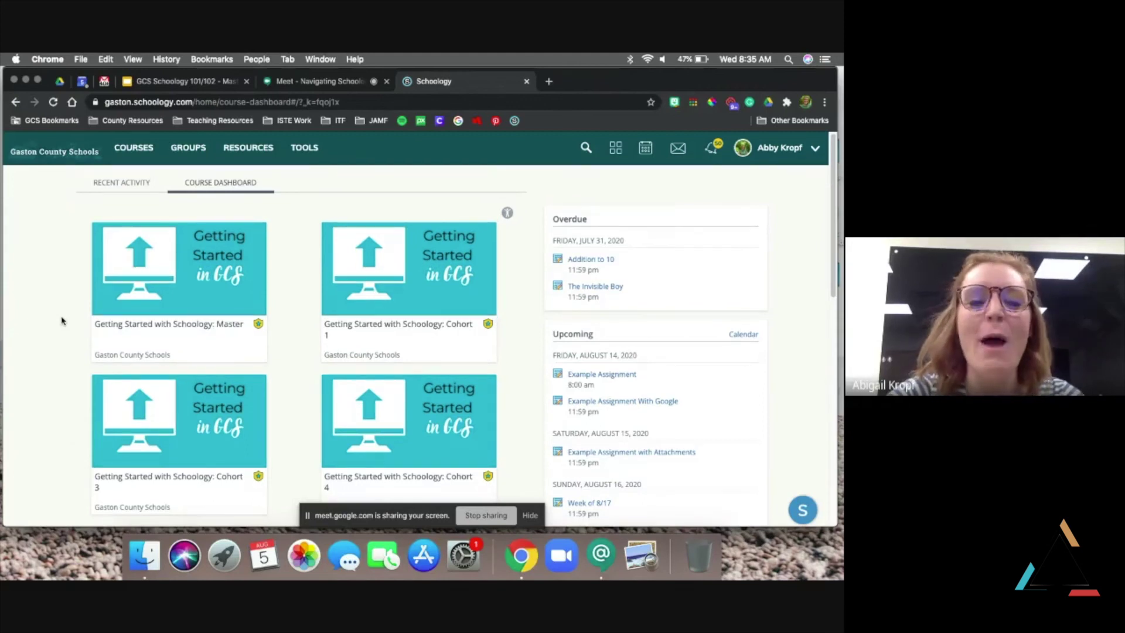
scroll(61, 320, down, 5)
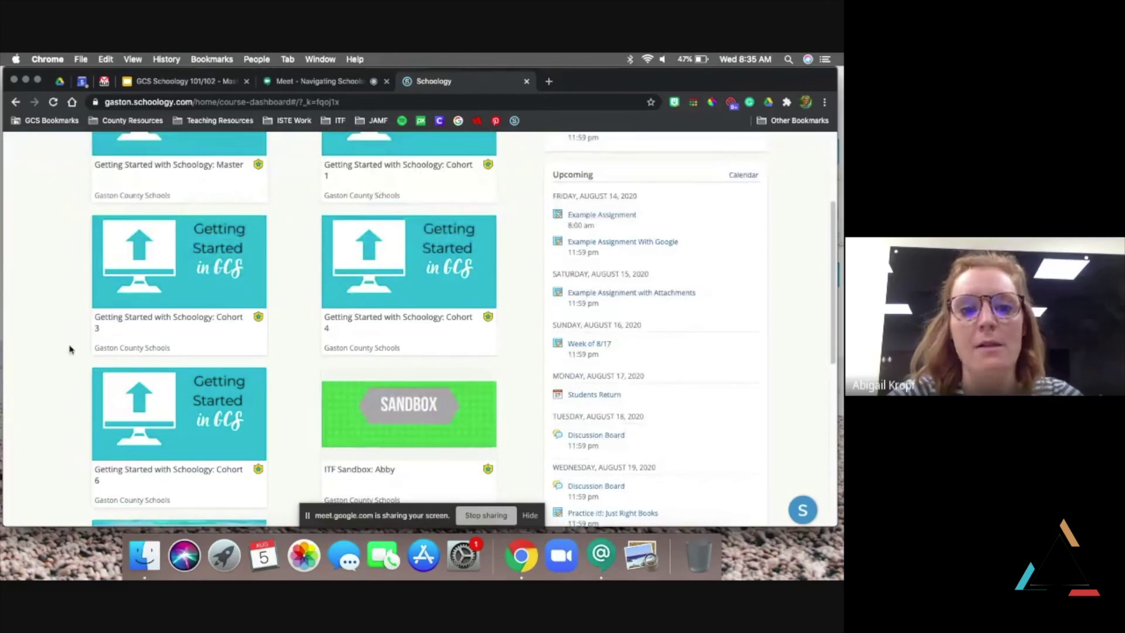
scroll(69, 349, up, 4)
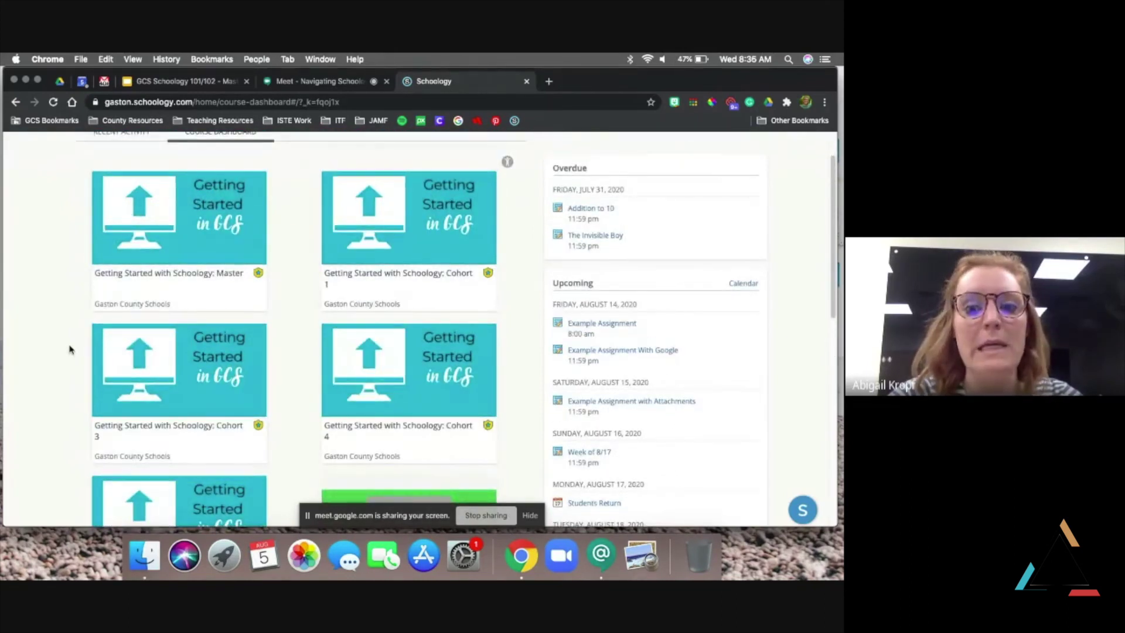
scroll(75, 319, down, 4)
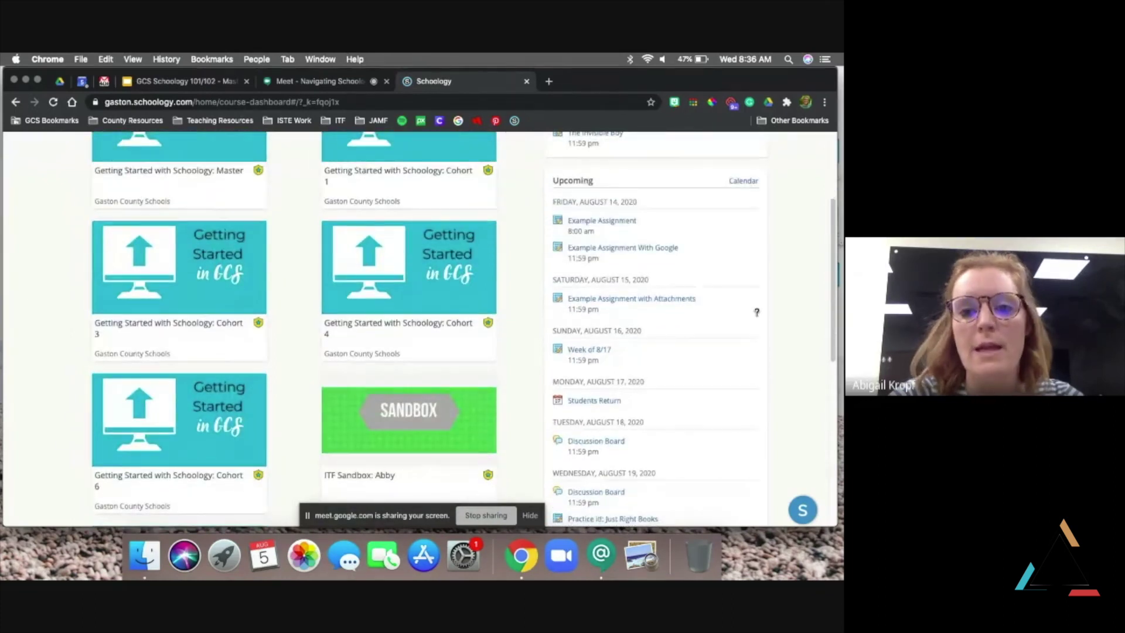
scroll(756, 310, up, 4)
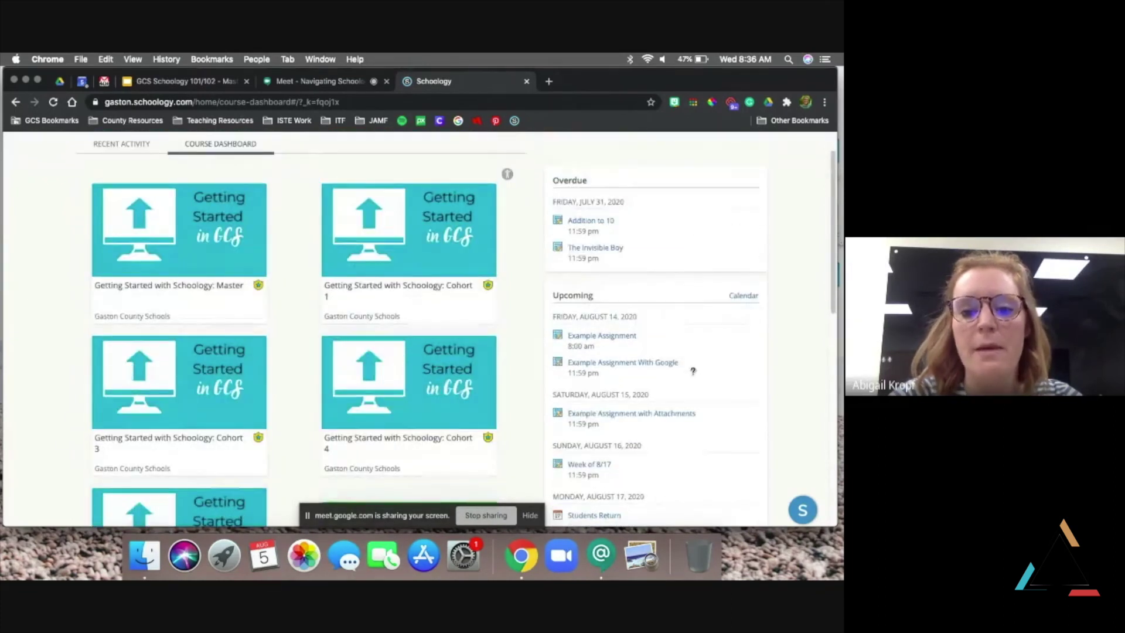
Scroll to the sandbox course cards and open ITF Sandbox: Abby
scroll(693, 371, down, 6)
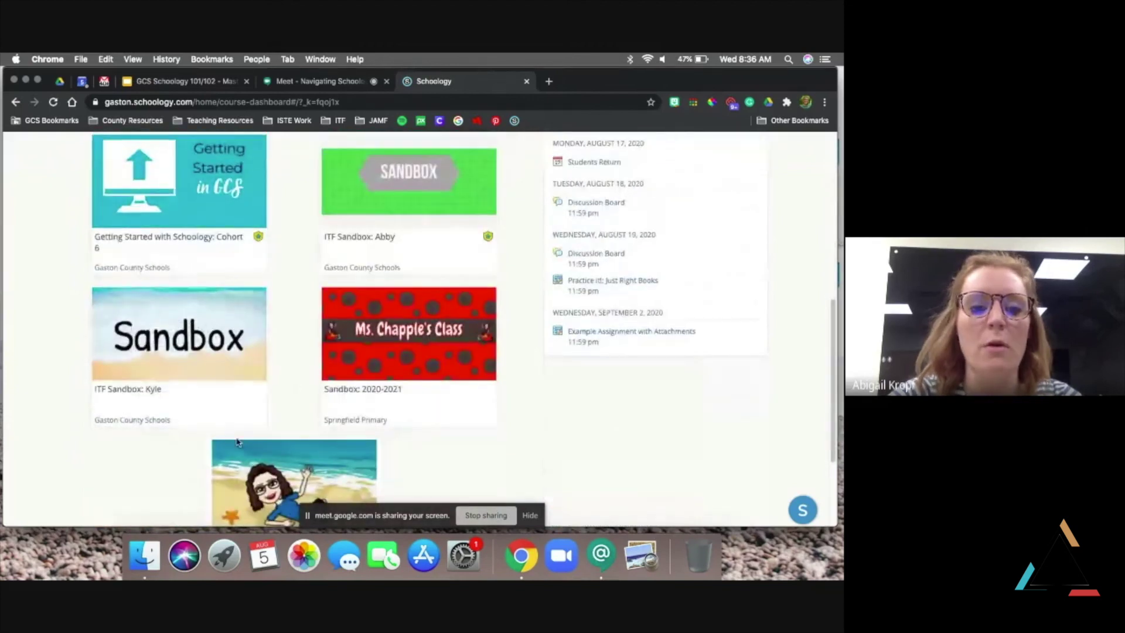
scroll(58, 443, up, 1)
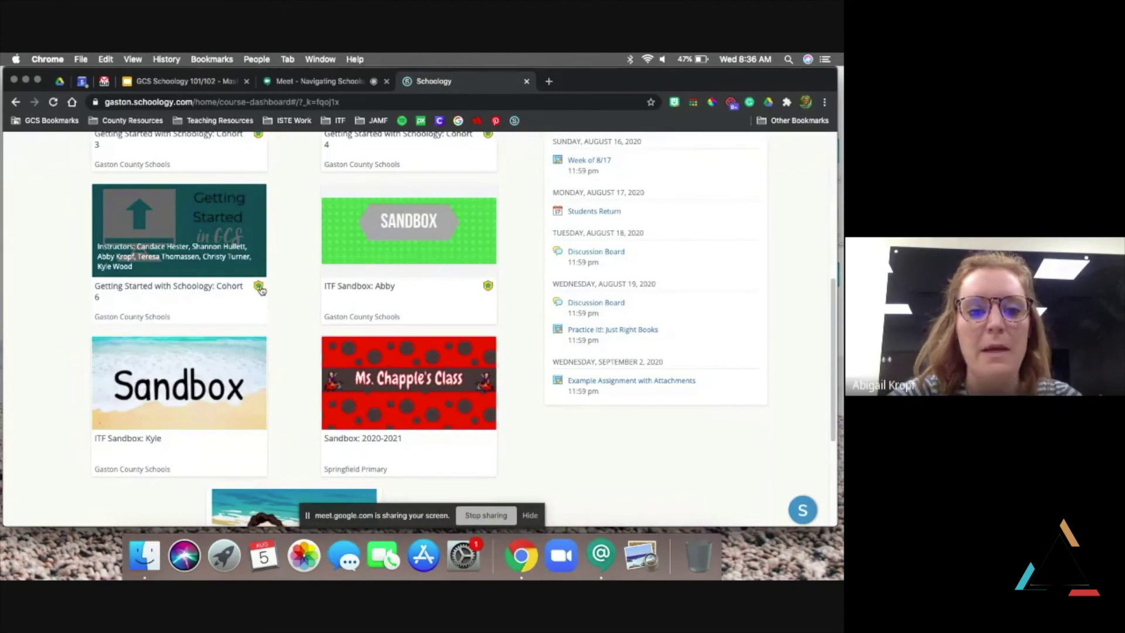
scroll(236, 433, down, 1)
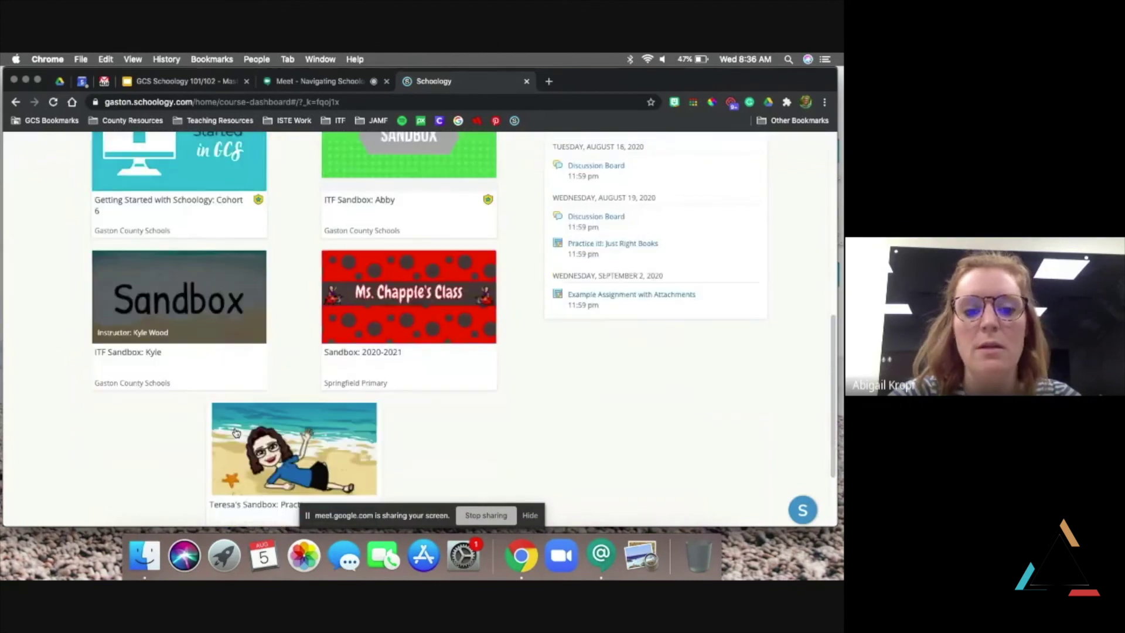
scroll(214, 386, up, 4)
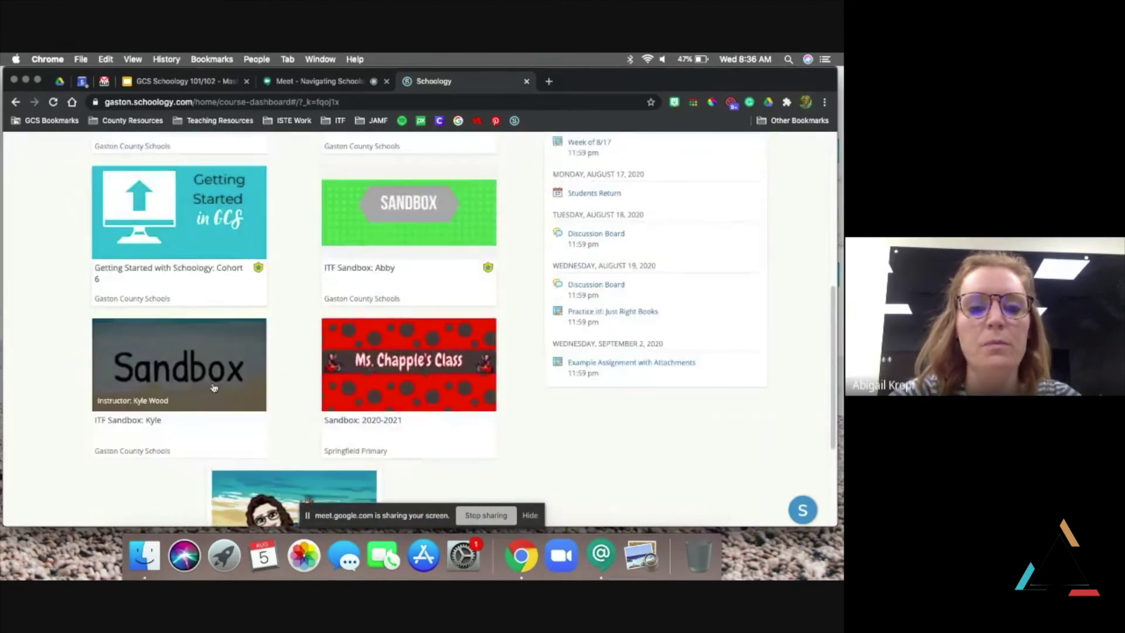
scroll(214, 386, up, 3)
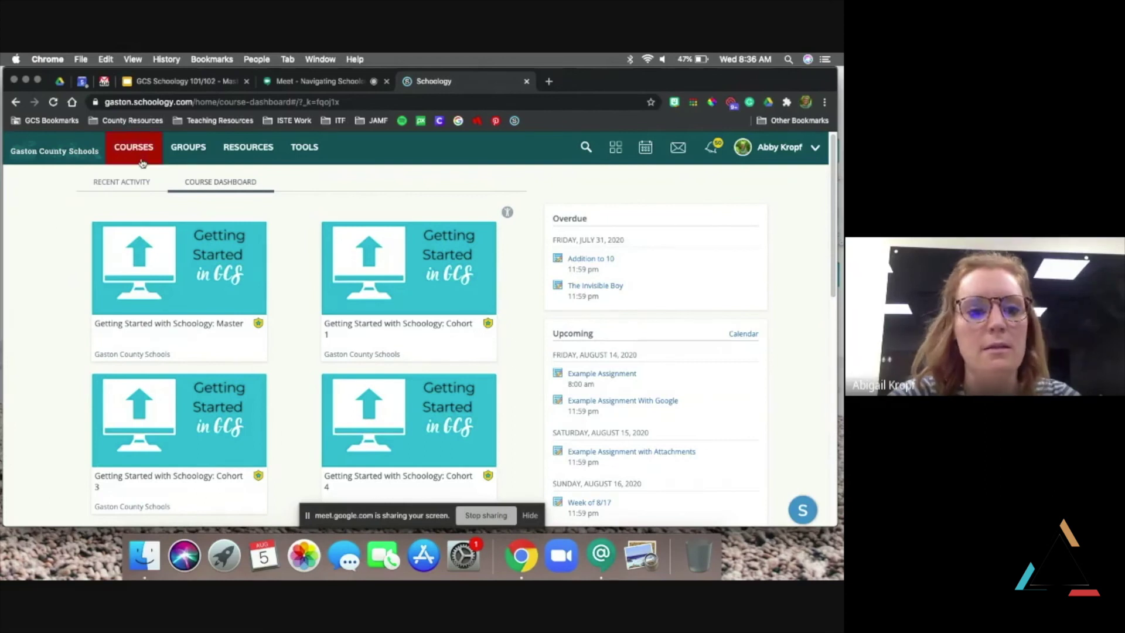
scroll(215, 248, down, 10)
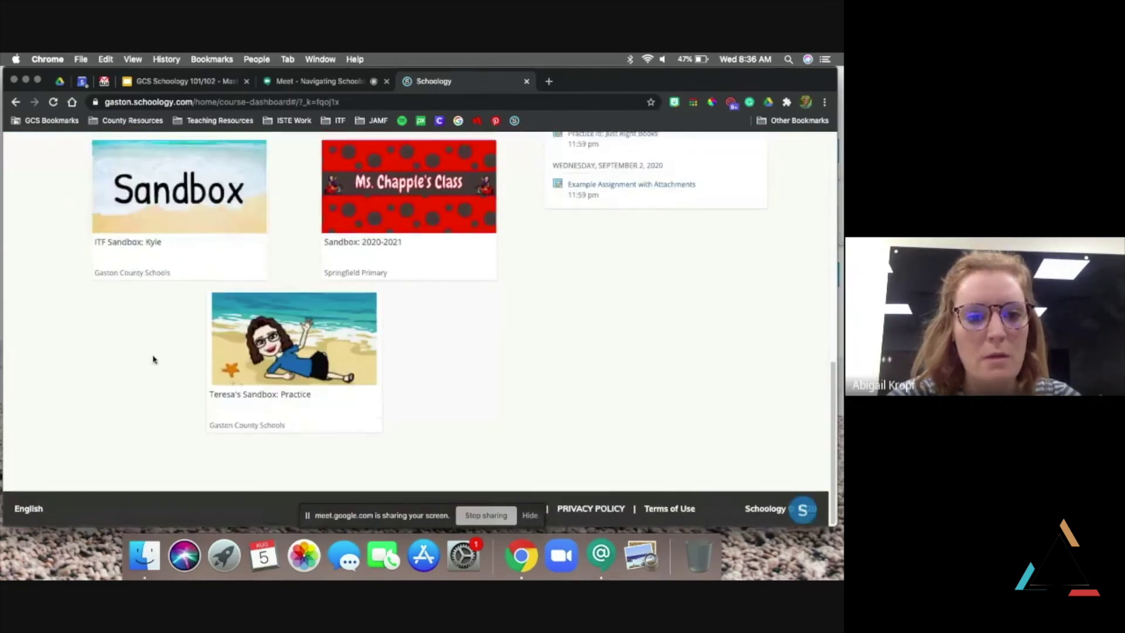
scroll(151, 359, up, 3)
click(435, 211)
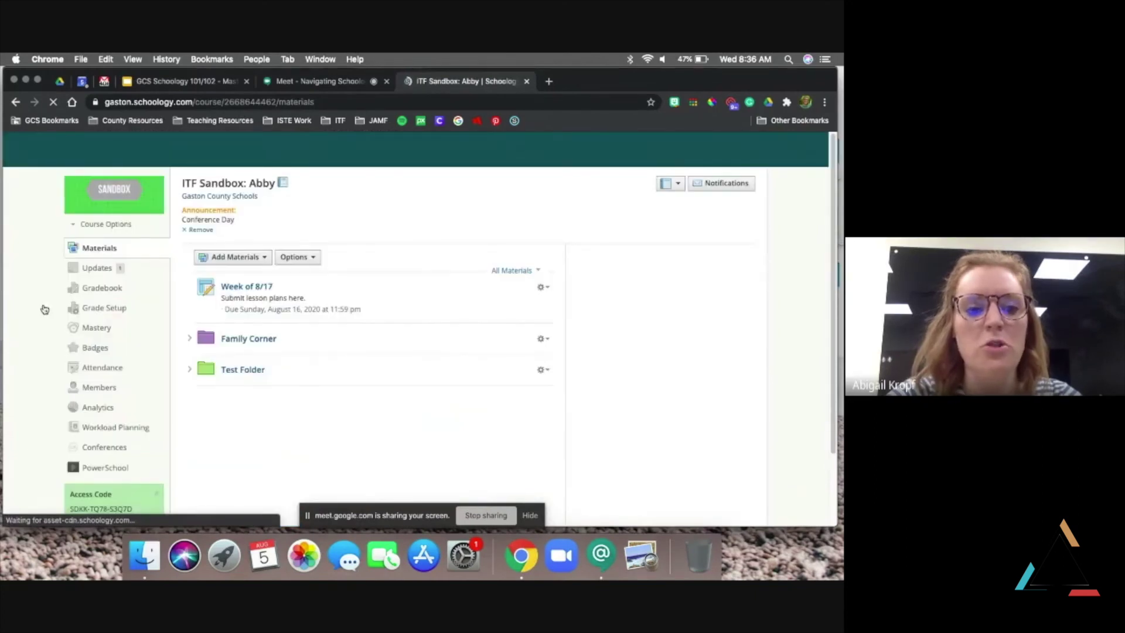
Look over the ITF Sandbox: Abby Materials page, then show the Courses dropdown of course tiles
scroll(44, 342, down, 3)
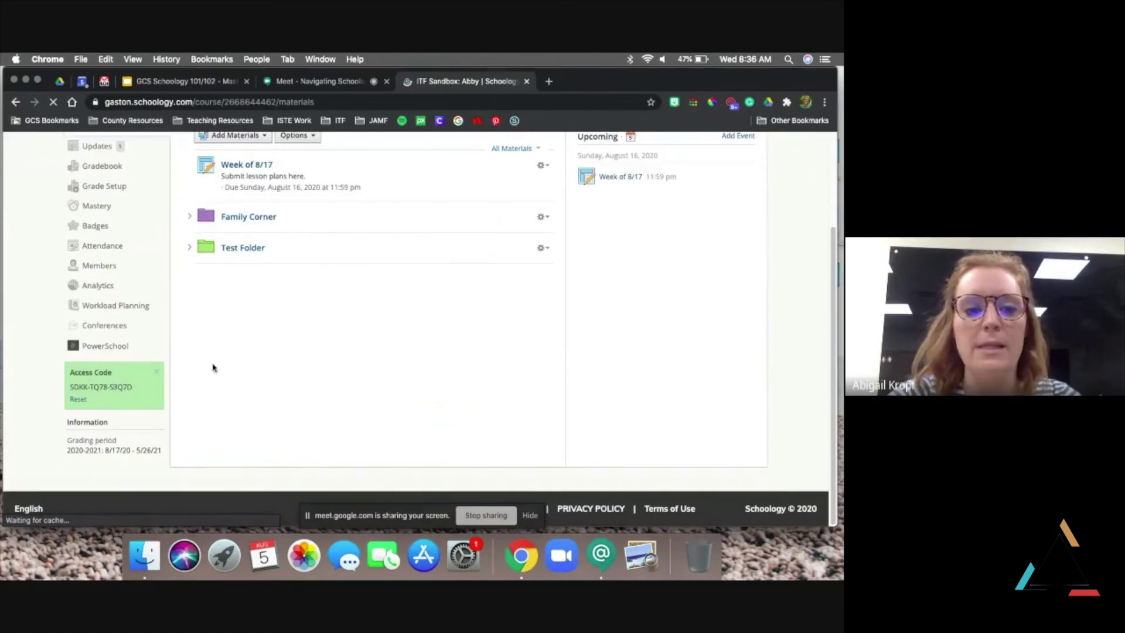
scroll(157, 355, up, 3)
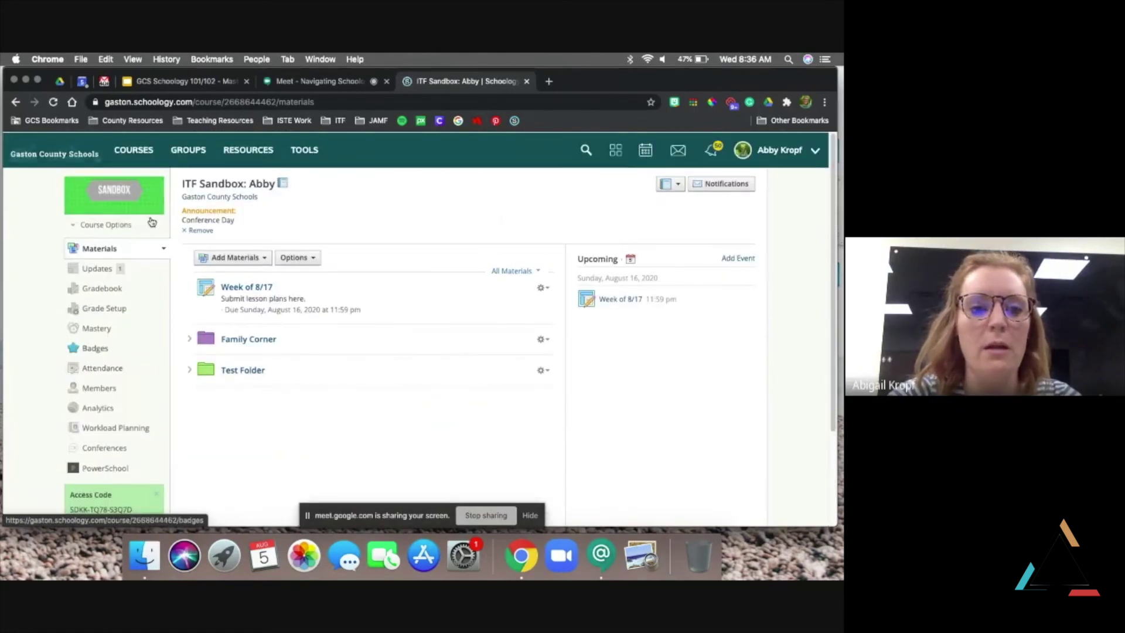
click(134, 151)
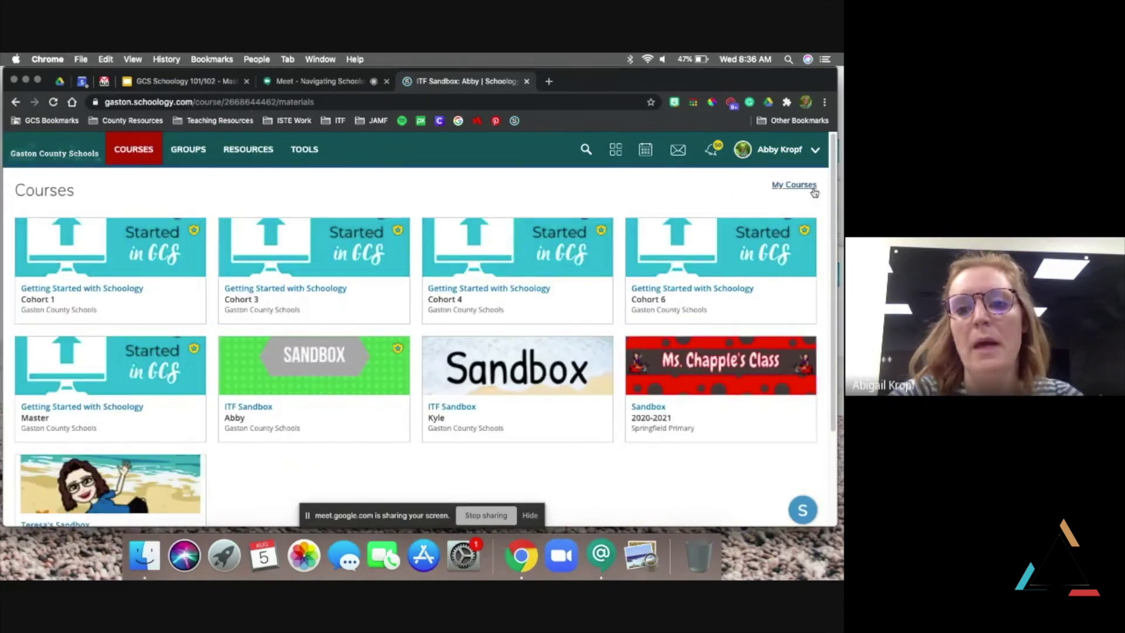
View the My Courses page, cancel the Join a Course prompt, and return home
click(800, 185)
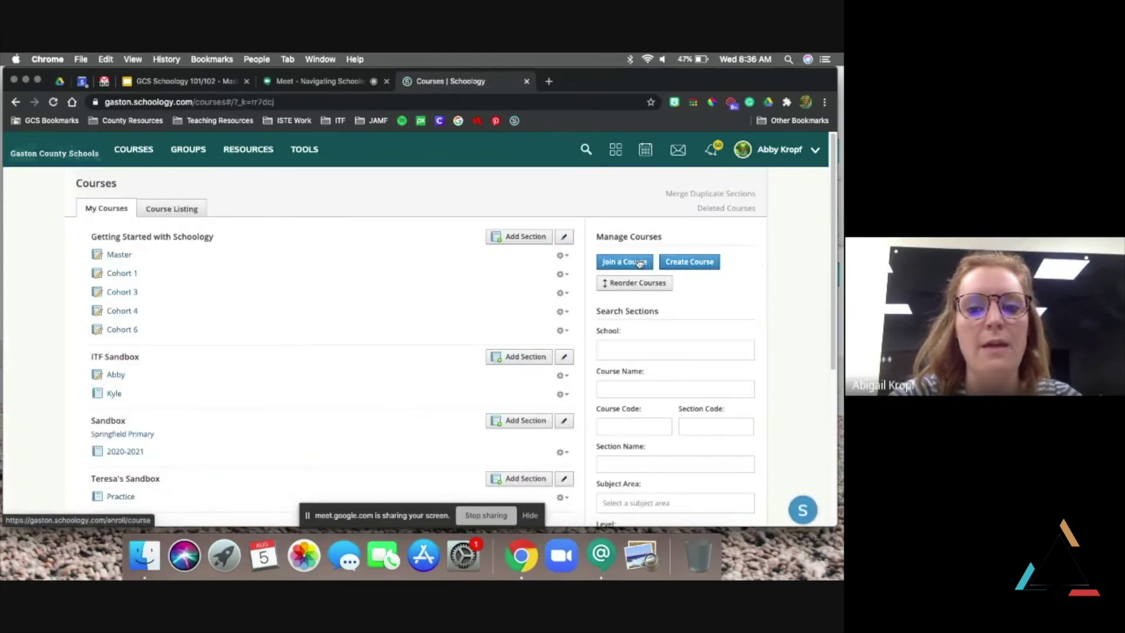
click(640, 262)
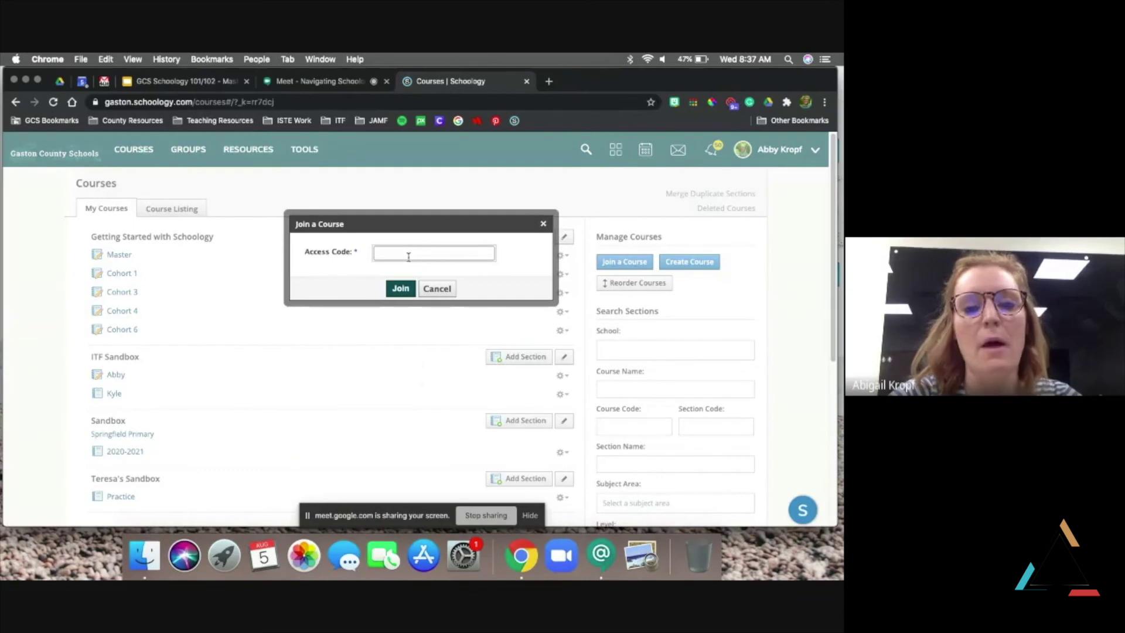
click(438, 289)
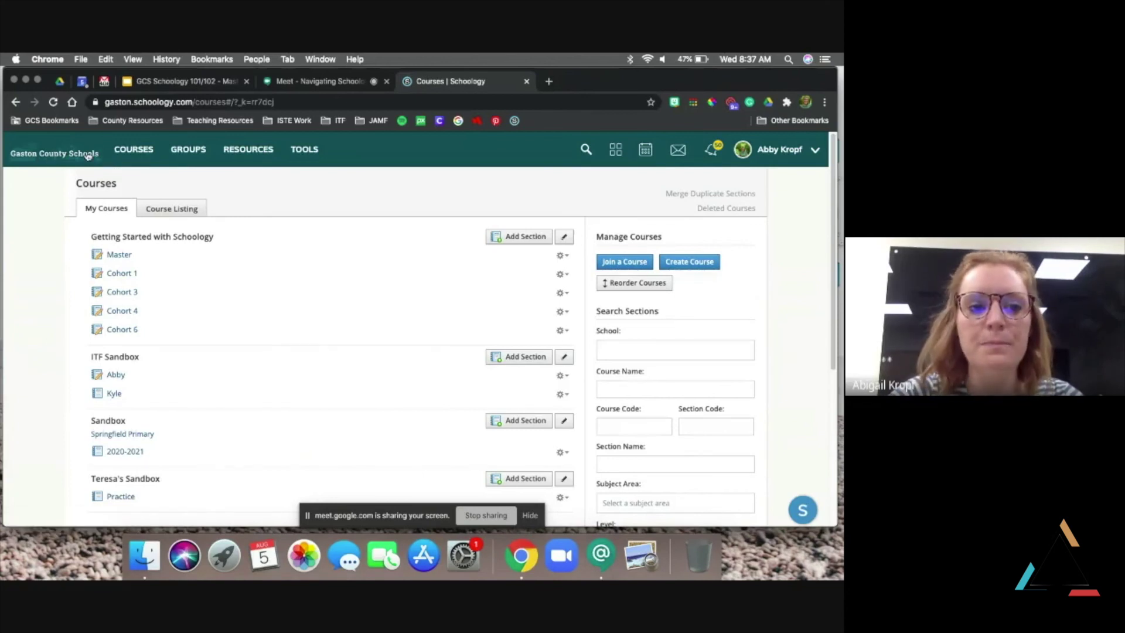
click(44, 154)
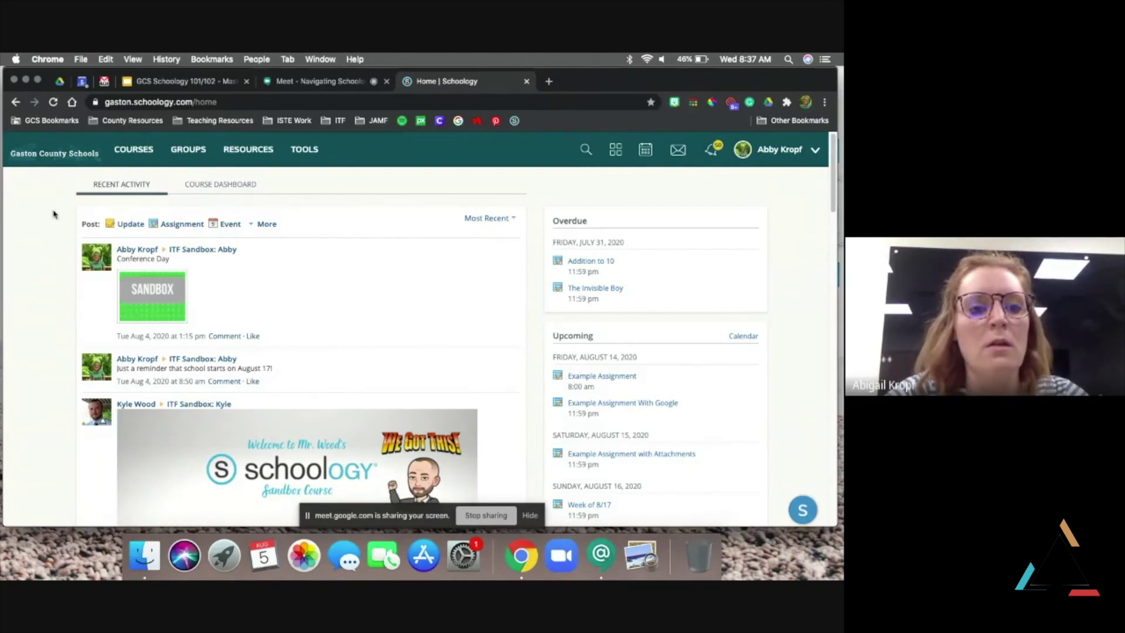
Show slide 10 (Resources, Courses and Groups) of the GCS Schoology 101/102 presentation
click(173, 86)
scroll(89, 432, down, 3)
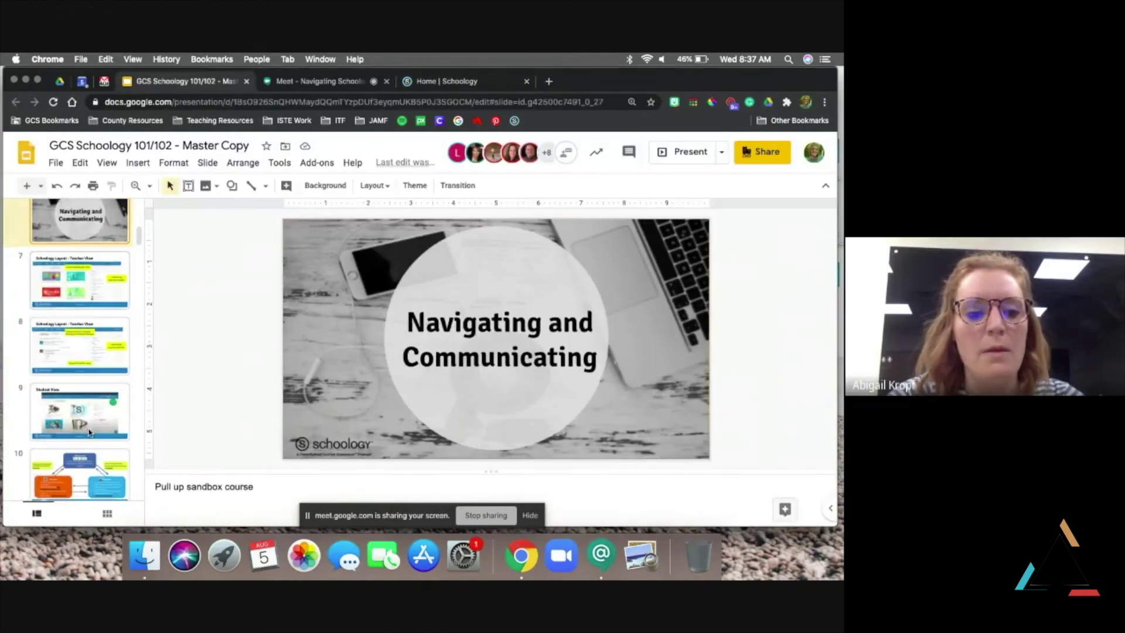
scroll(90, 432, down, 2)
click(77, 418)
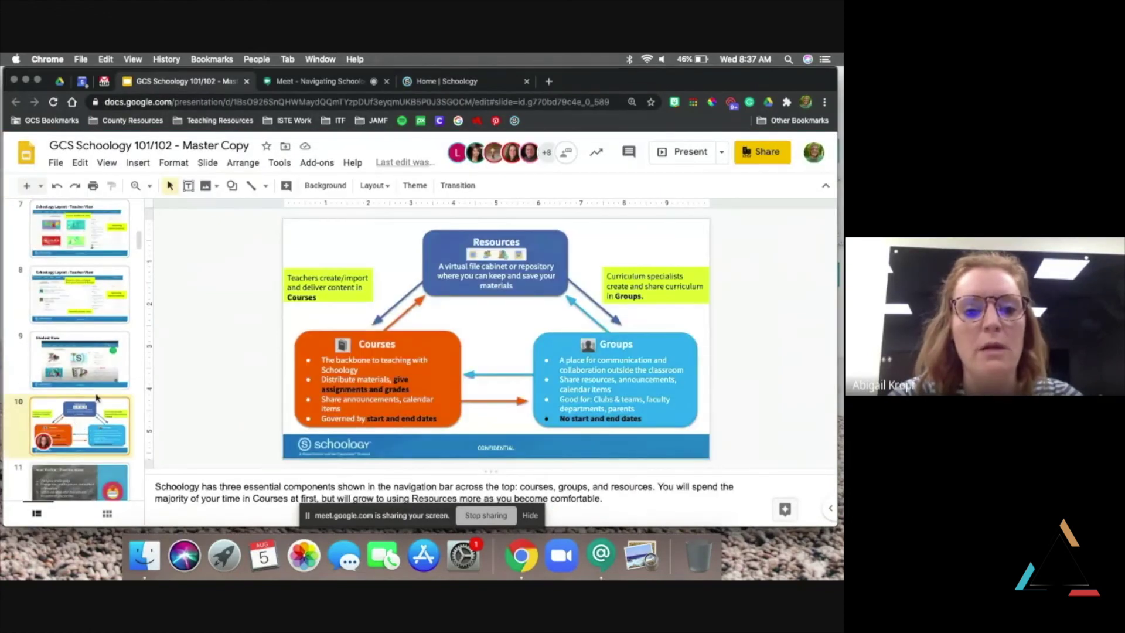
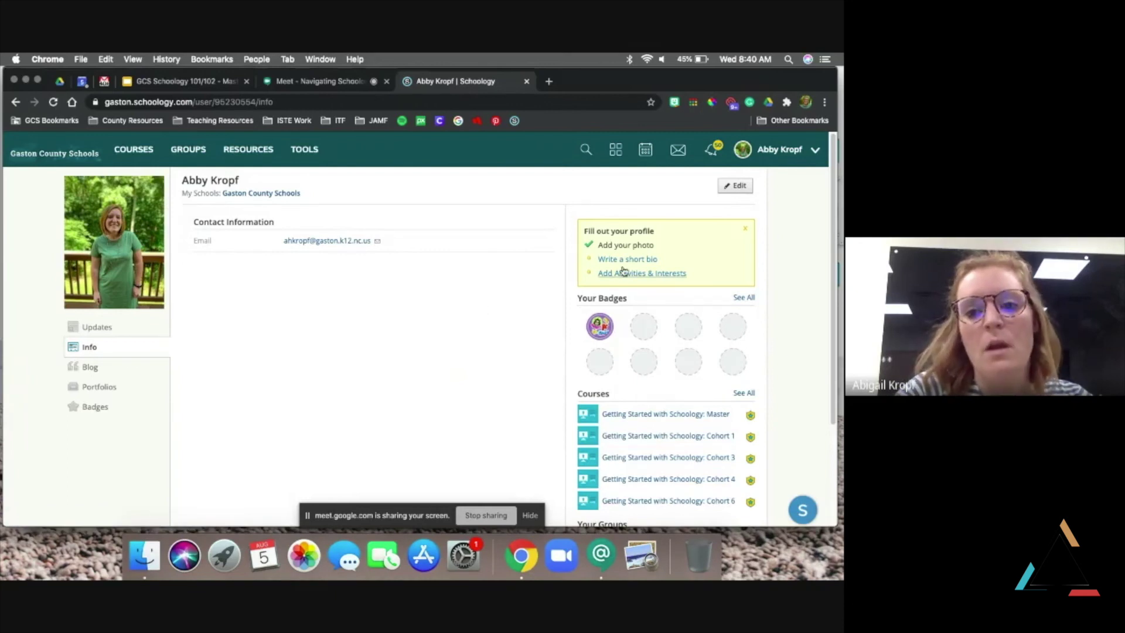
Review the About Me, Interests & Activities and Contact Information profile sections, then save the profile
click(739, 186)
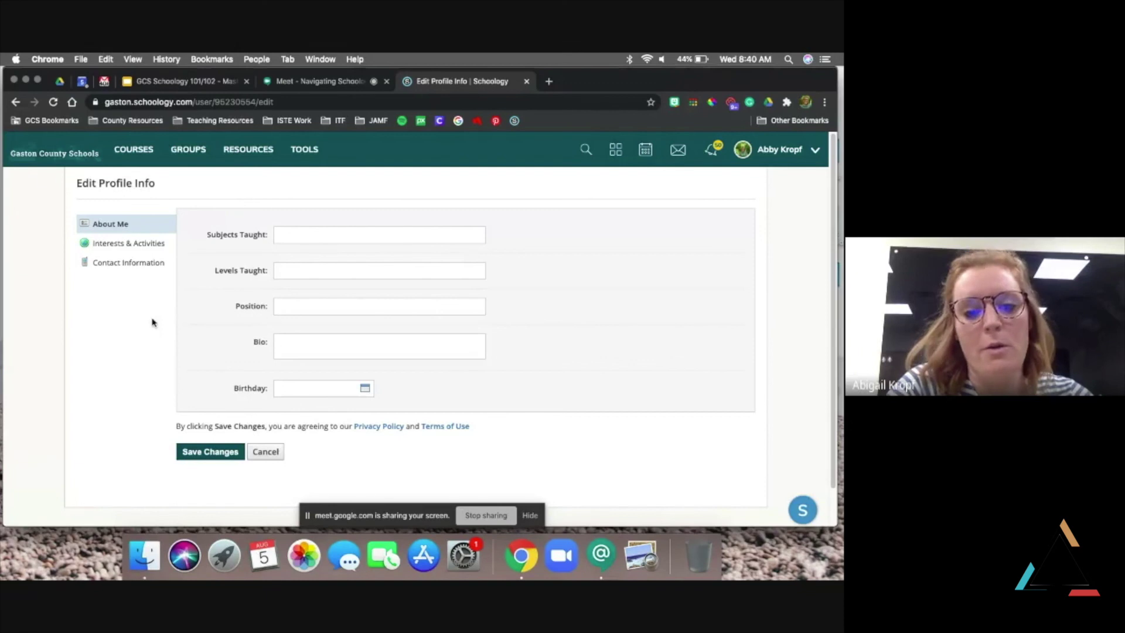
click(131, 245)
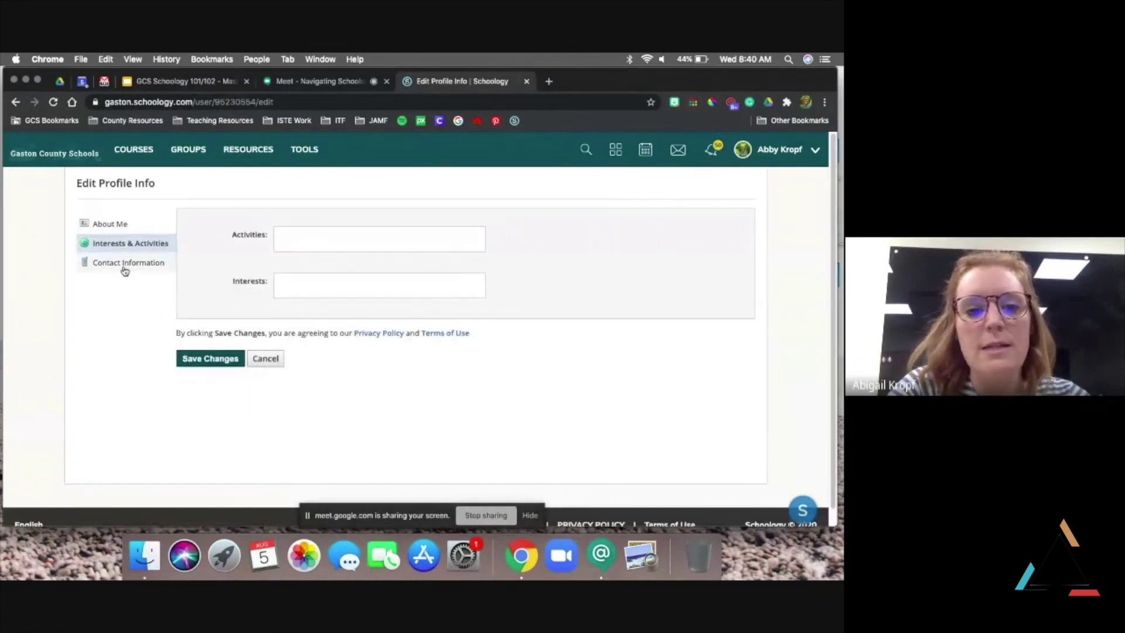
click(124, 267)
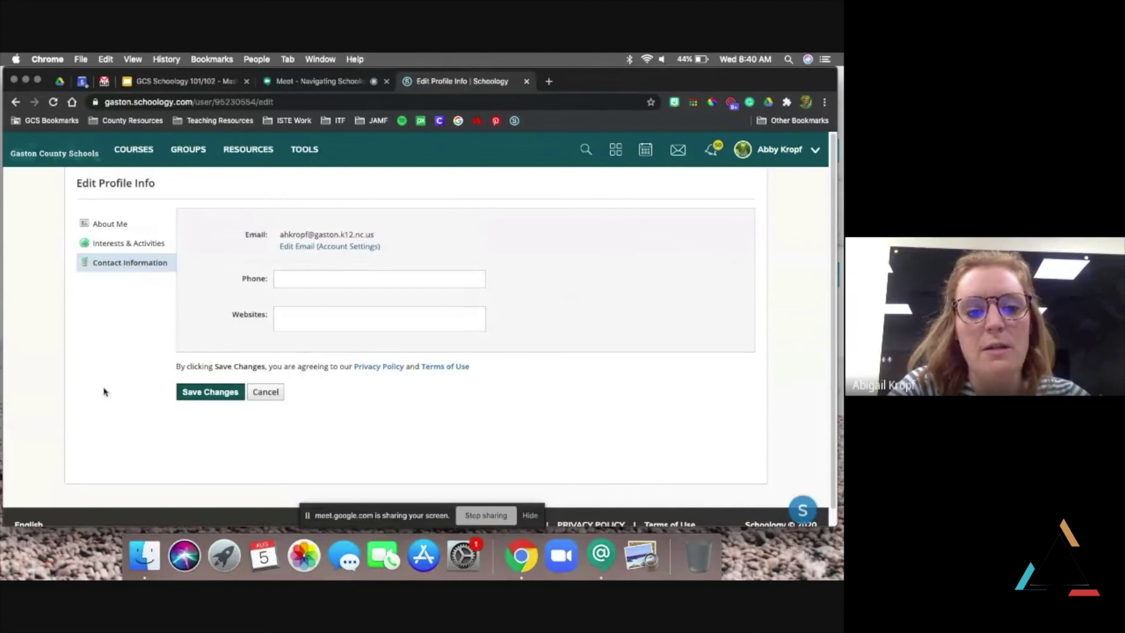
click(223, 398)
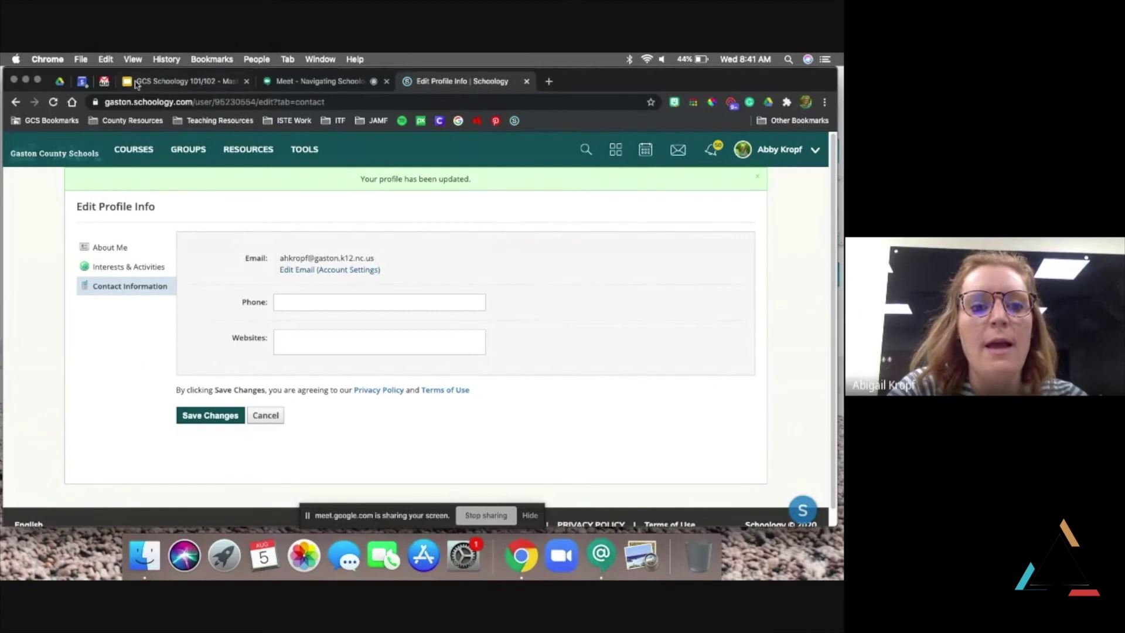
Go to the ITF Sandbox: Abby course from the Courses menu and show its Course Options
click(134, 150)
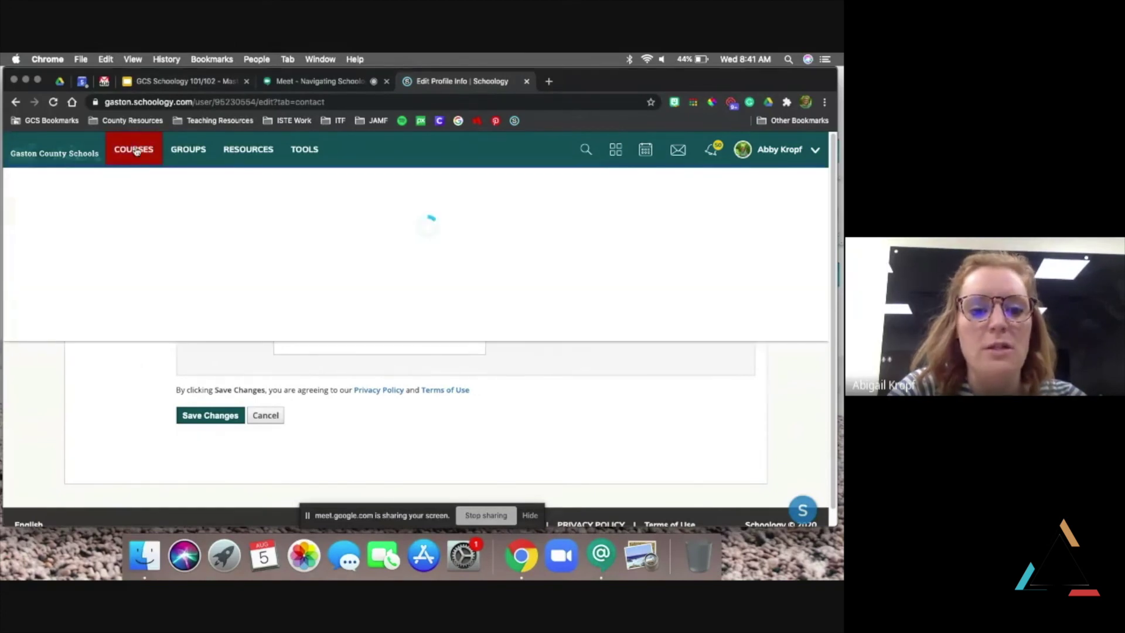
click(332, 379)
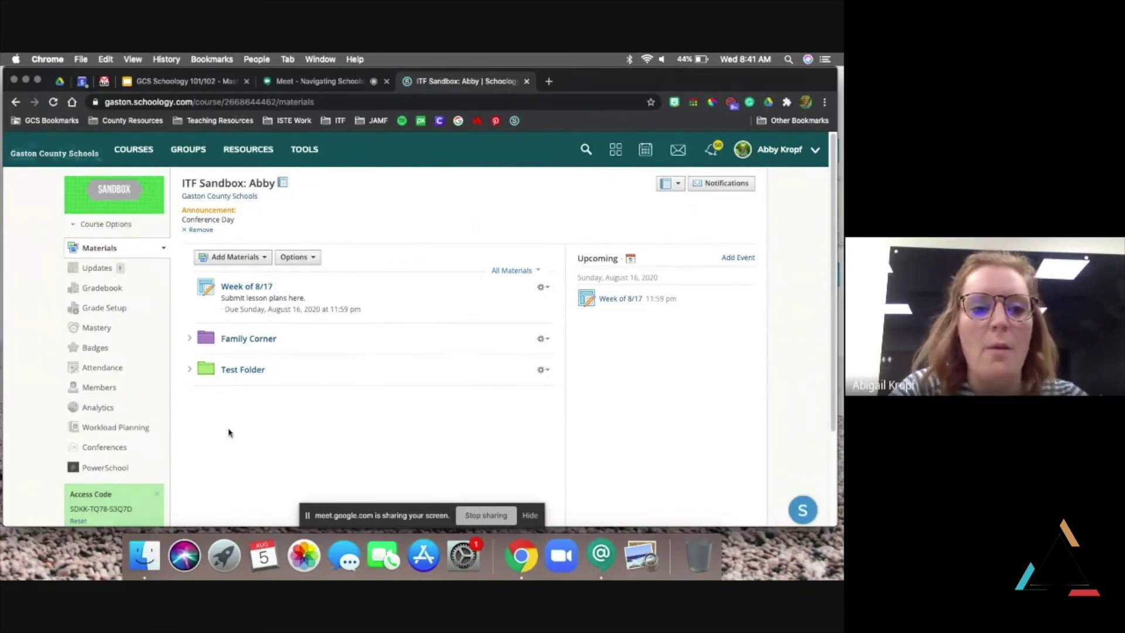
click(105, 225)
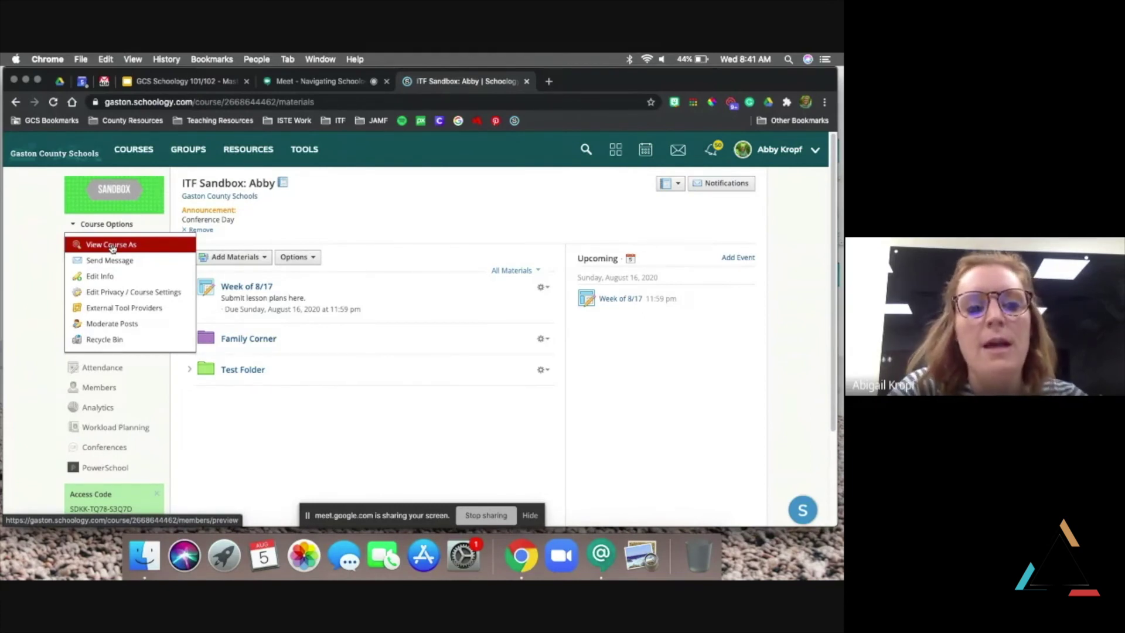
Preview the sandbox course as one member, then another found by name, and return to the course
click(113, 246)
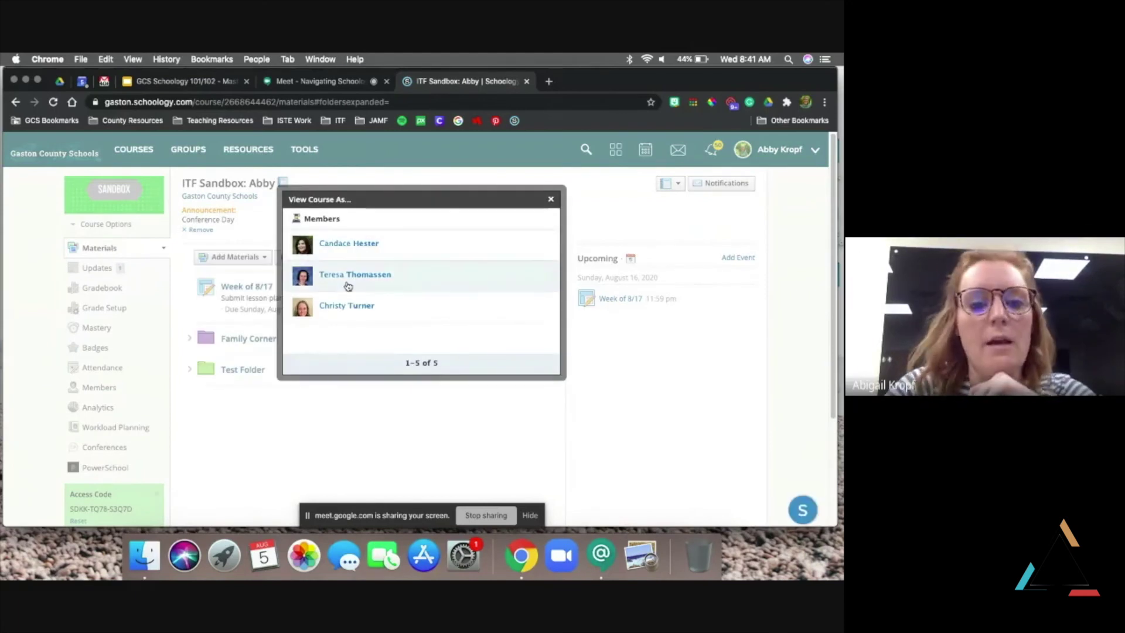
click(359, 310)
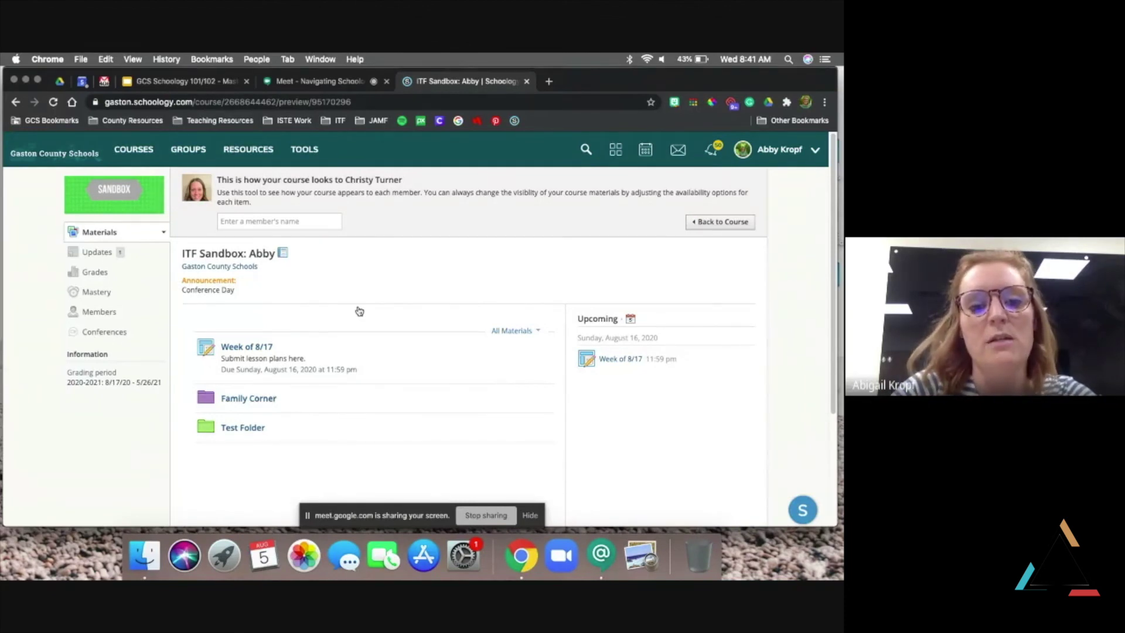
click(308, 221)
text(teresa)
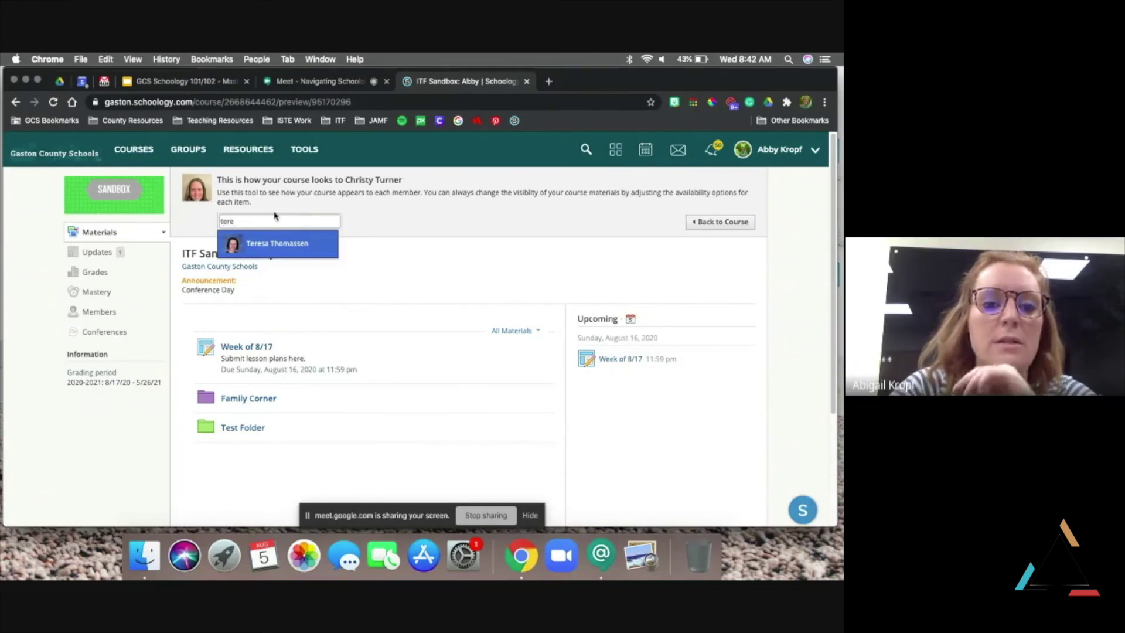
click(296, 249)
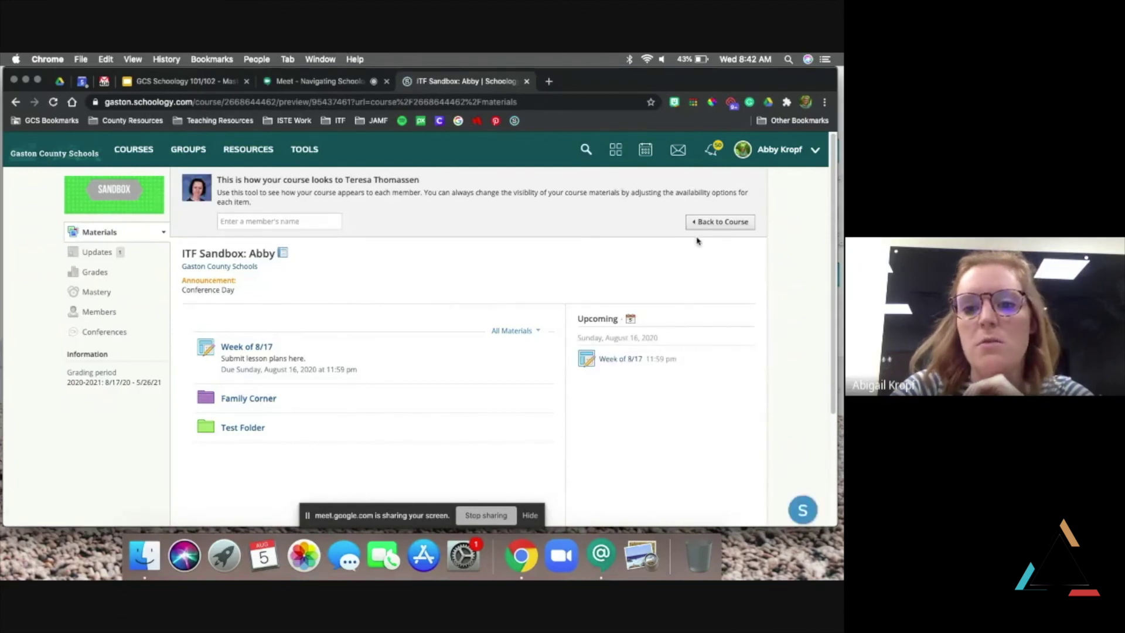
click(718, 222)
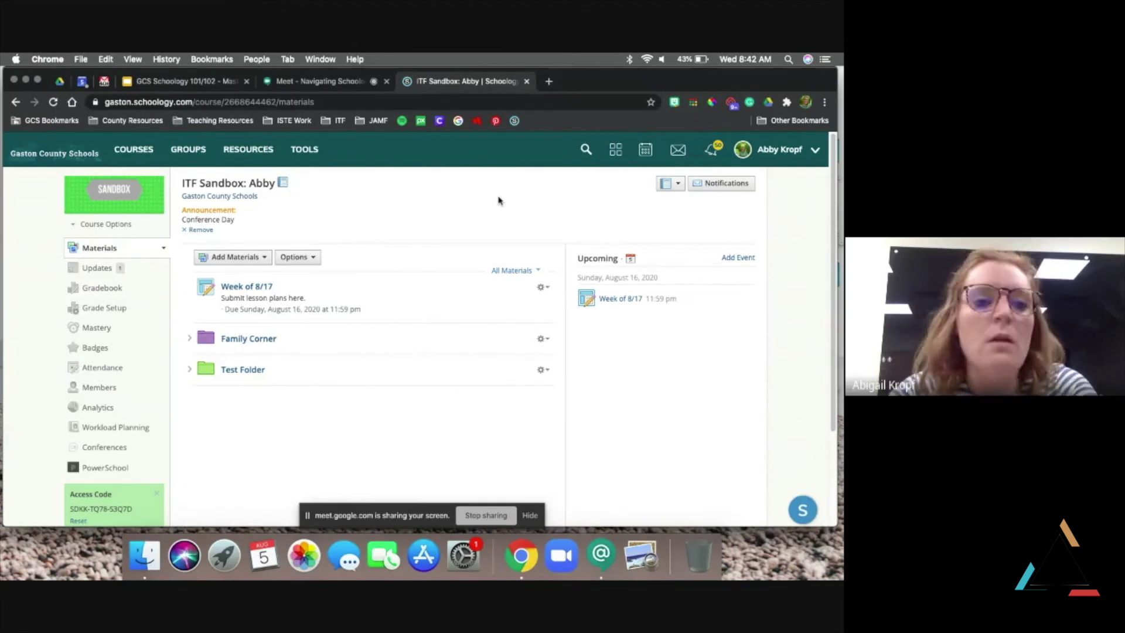
click(124, 226)
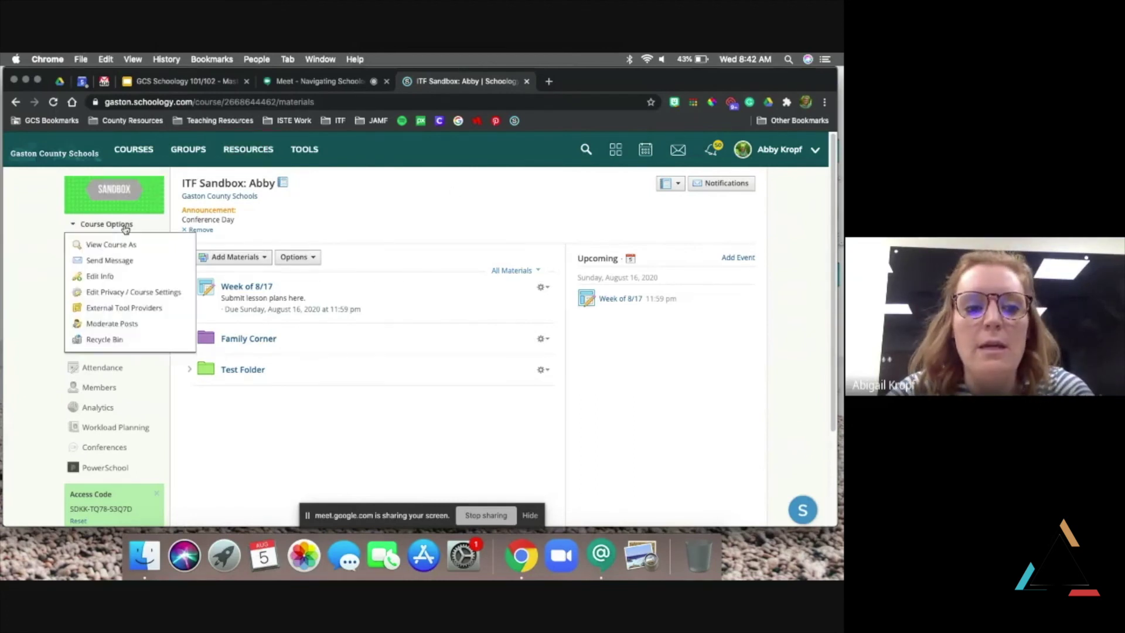
Disable post moderation for the sandbox course, then re-enable it
click(126, 326)
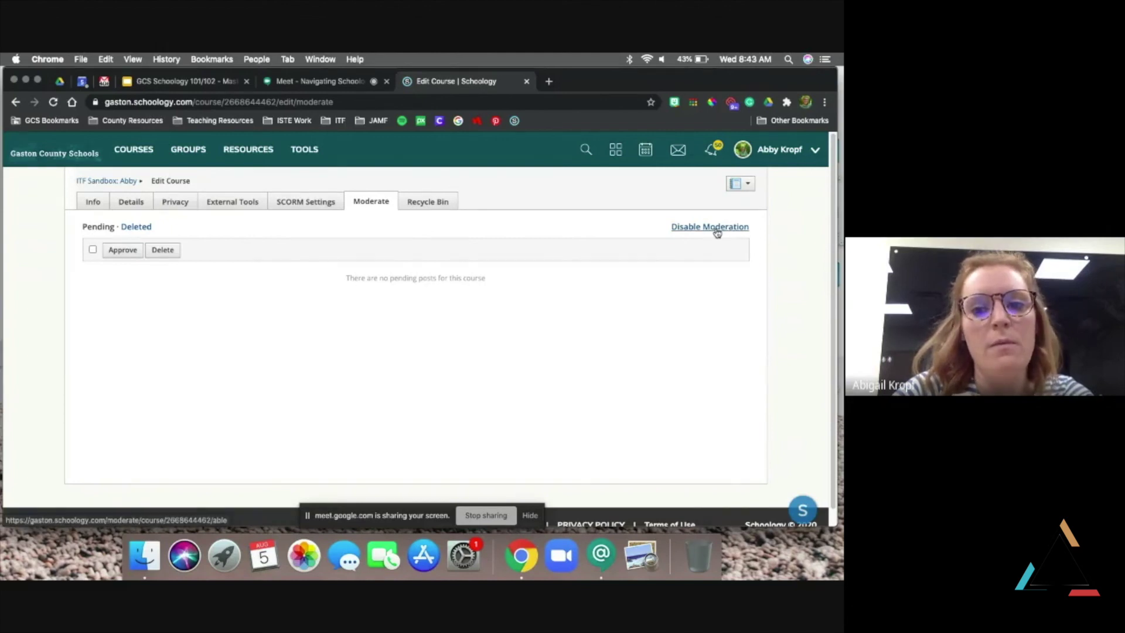
click(709, 228)
click(399, 286)
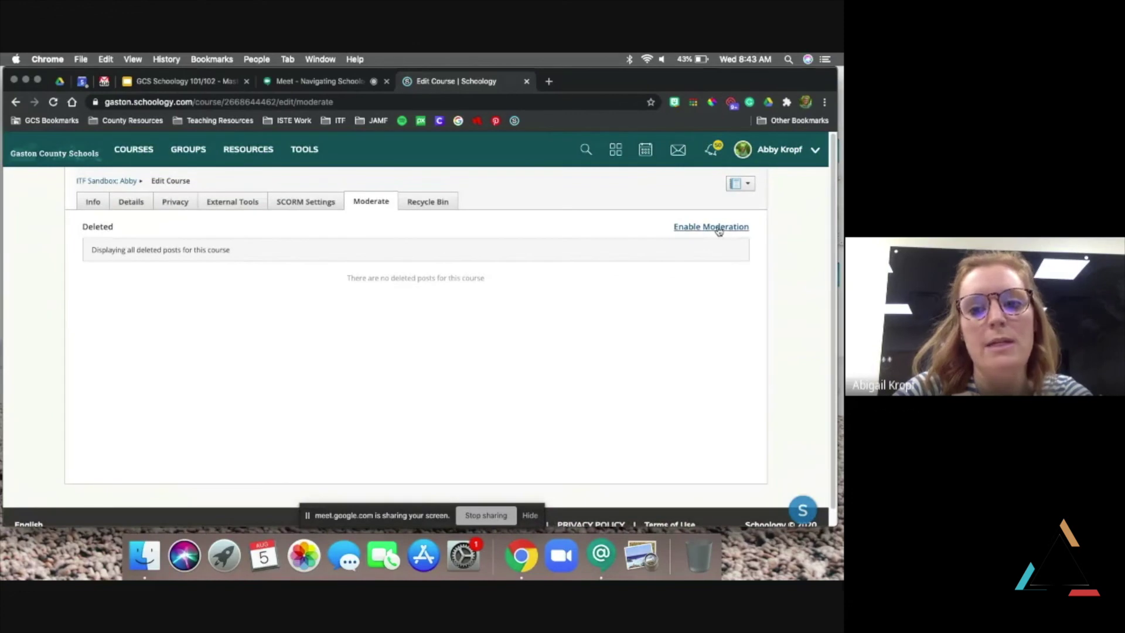
click(719, 230)
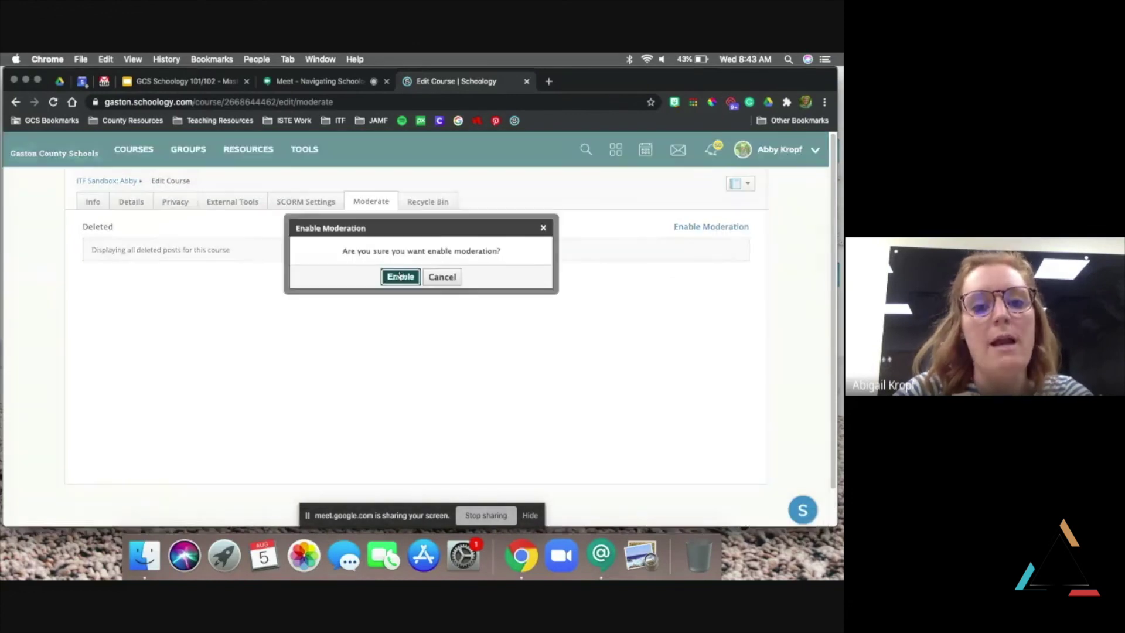
click(402, 278)
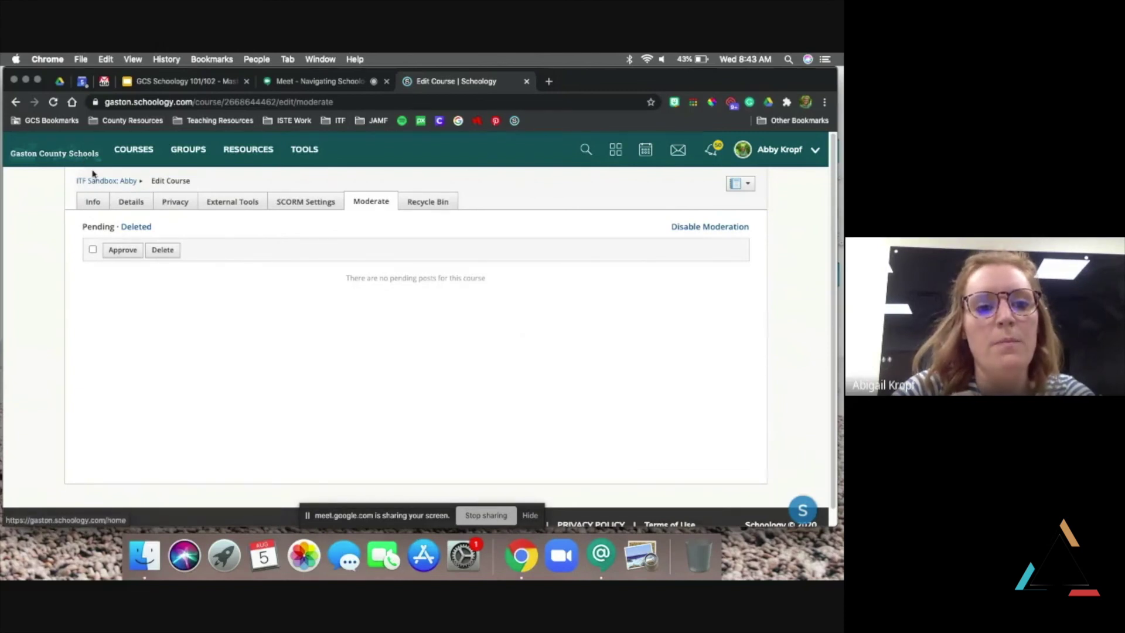
Check the Send Message form with all members as recipients, cancel it, and show recent messages
click(126, 181)
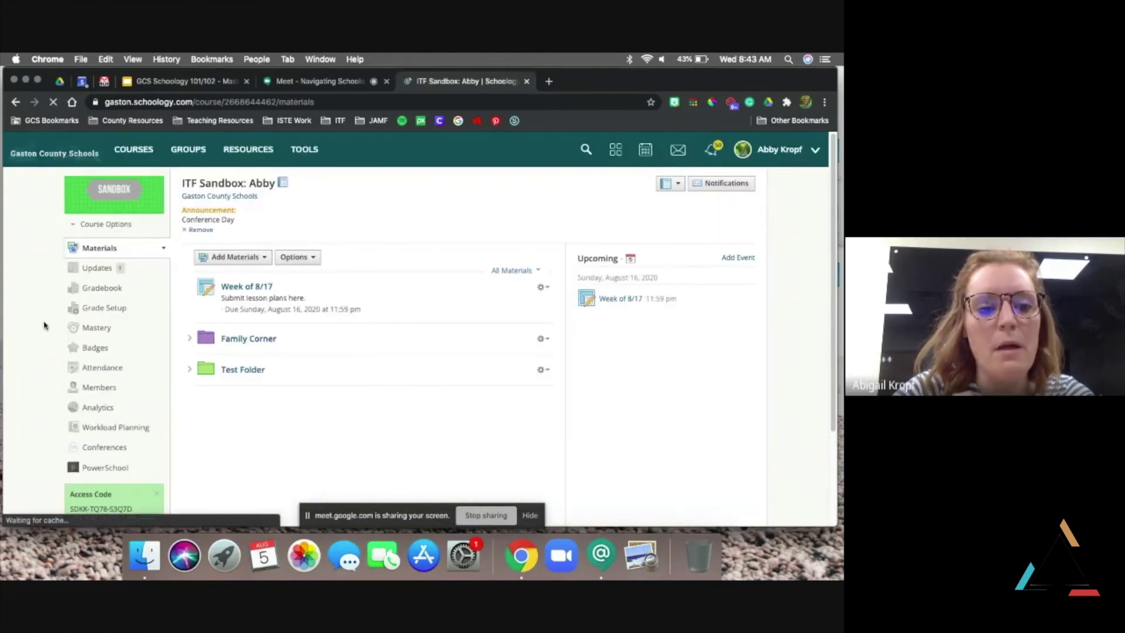
click(114, 228)
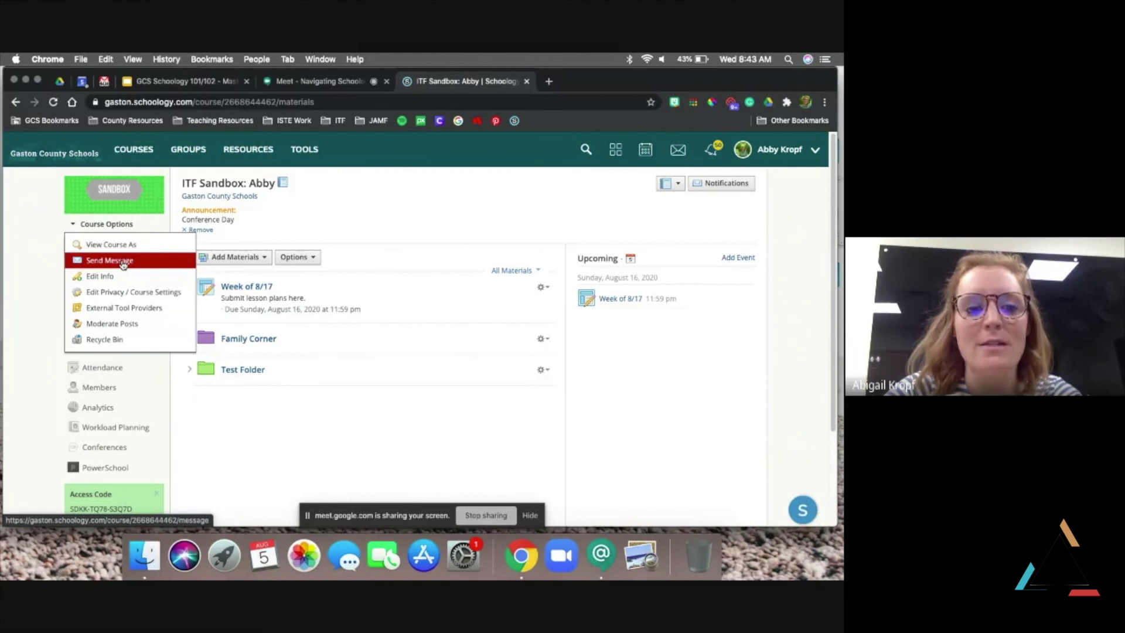
click(123, 261)
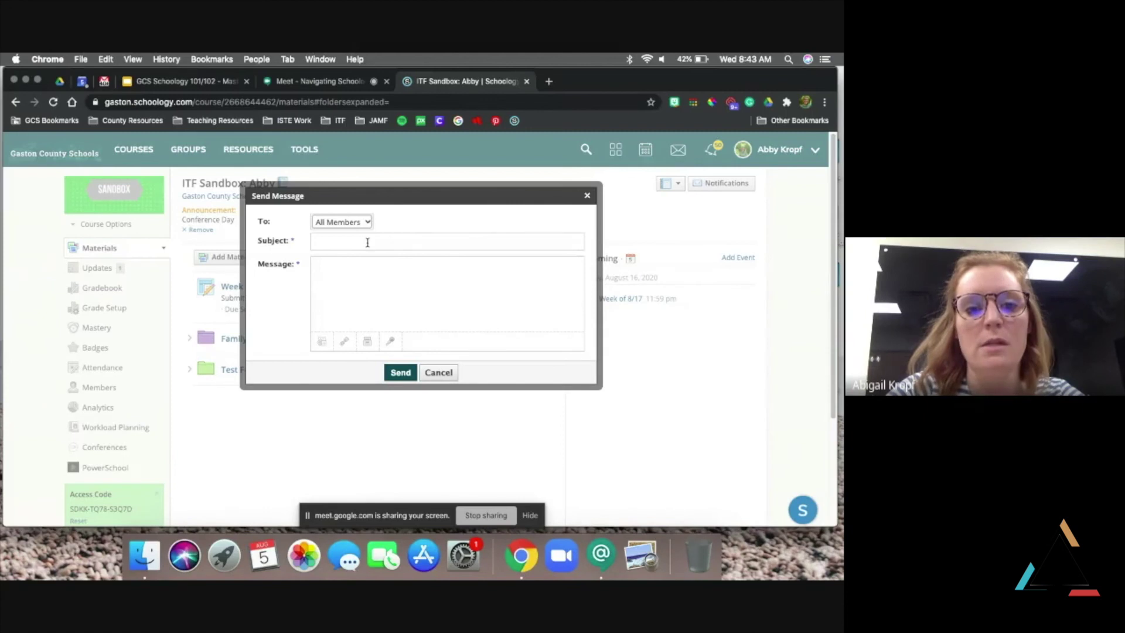
click(367, 223)
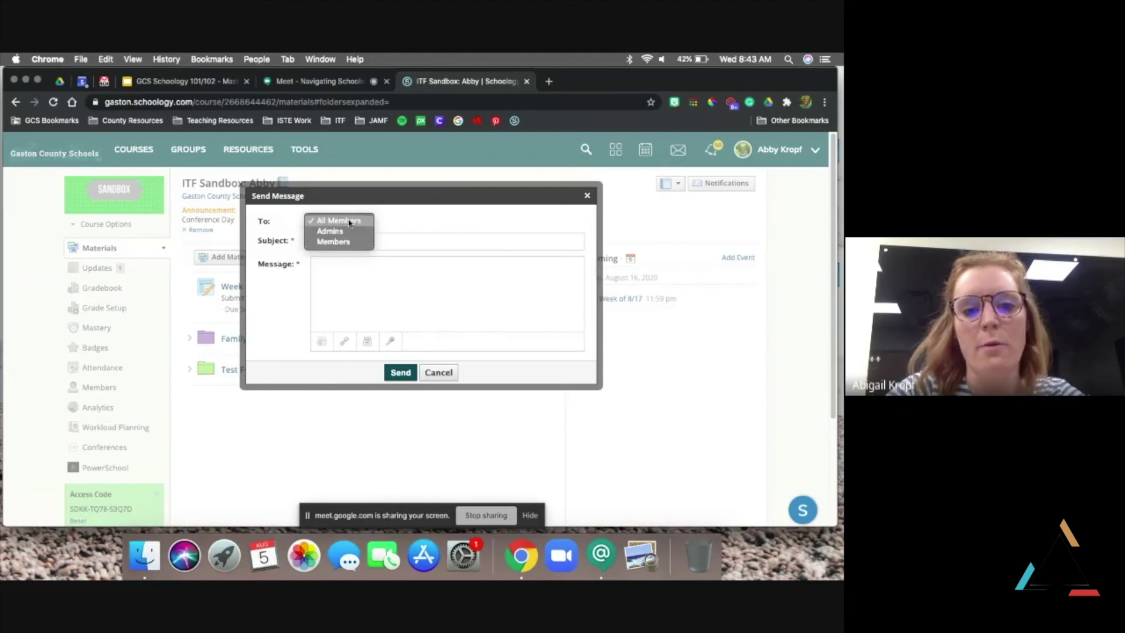
click(350, 222)
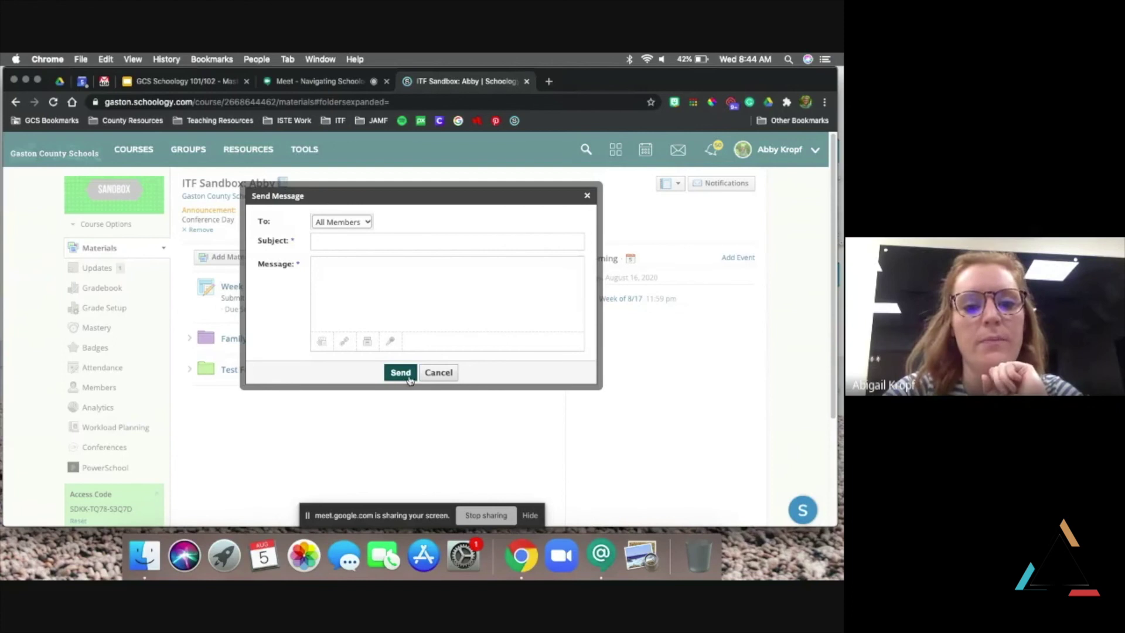
click(439, 373)
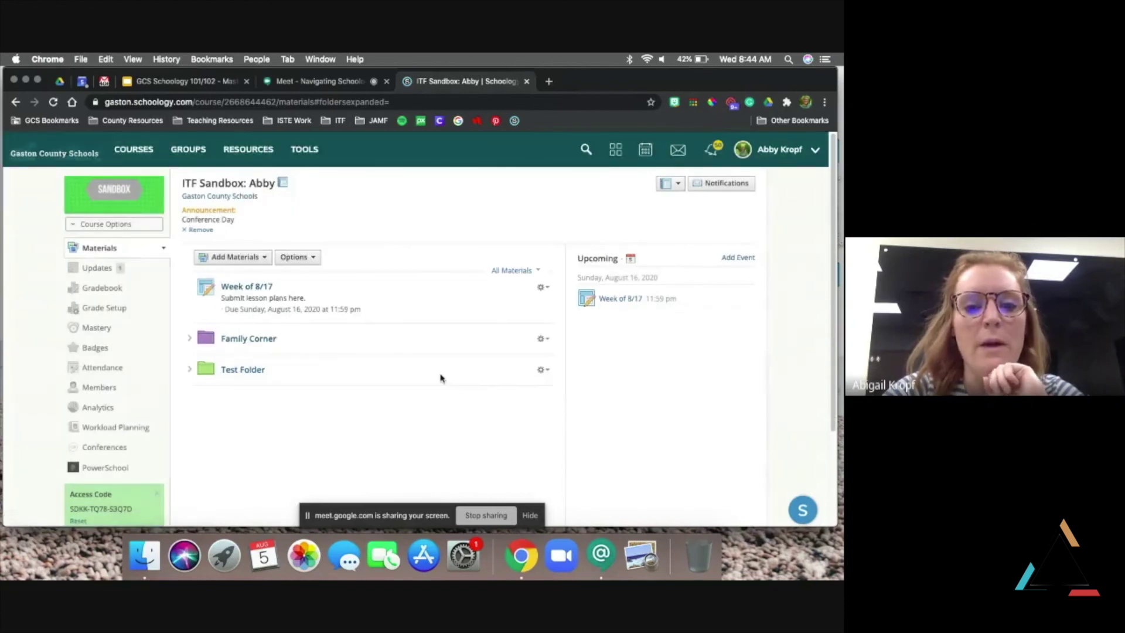
click(683, 147)
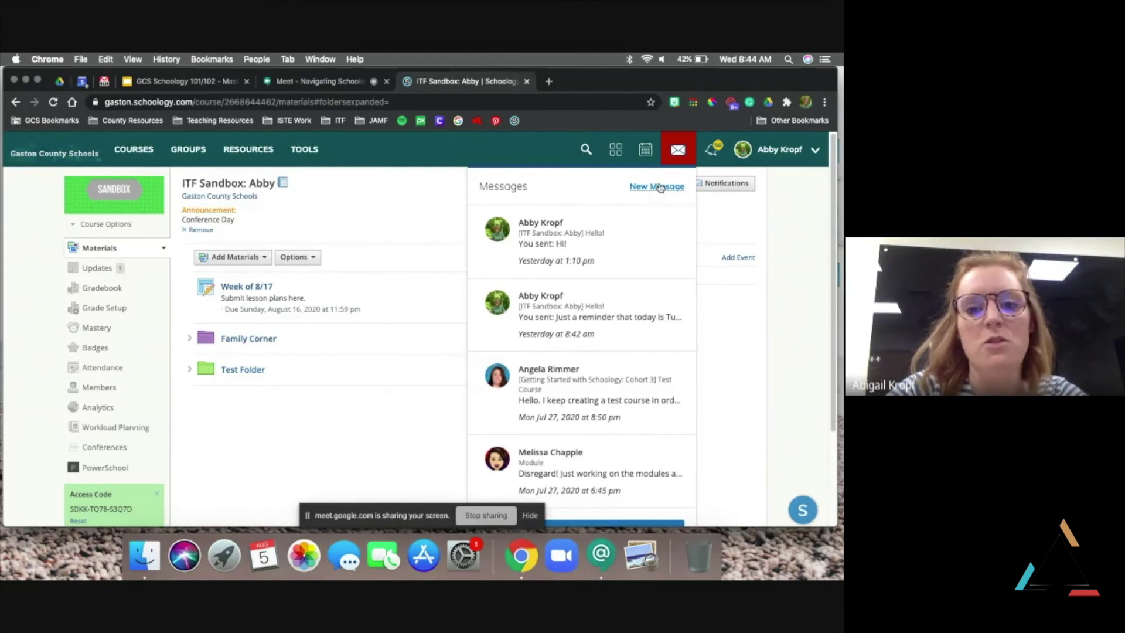
Draft a new message to a student with the subject 'Hello!', then discard it
click(658, 186)
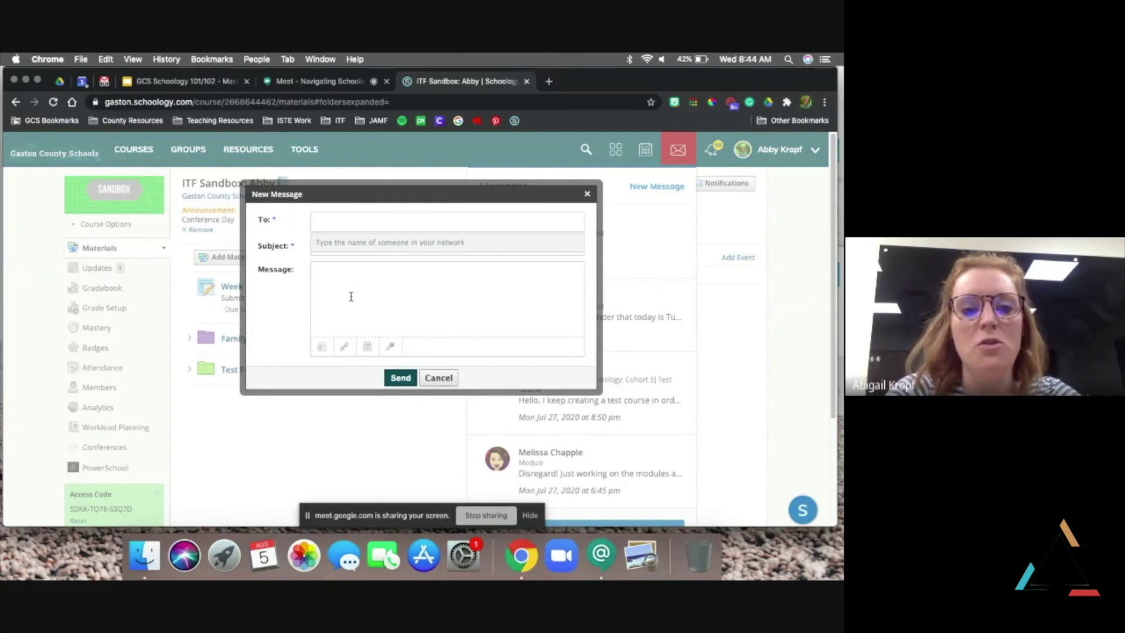
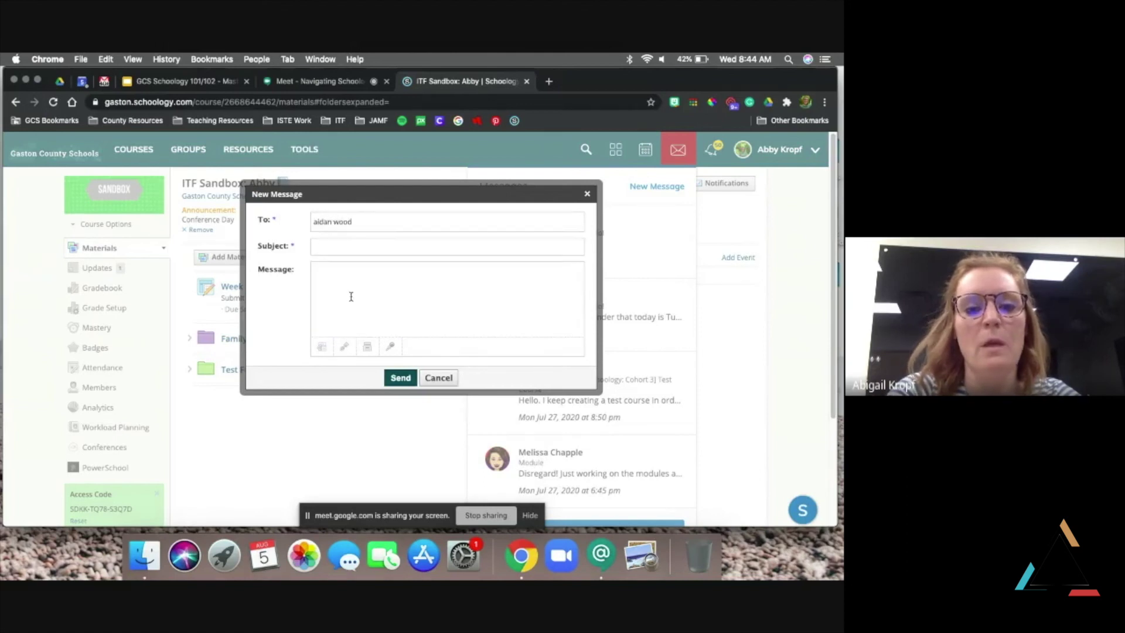
key(super+a)
key(BackSpace)
text(wood)
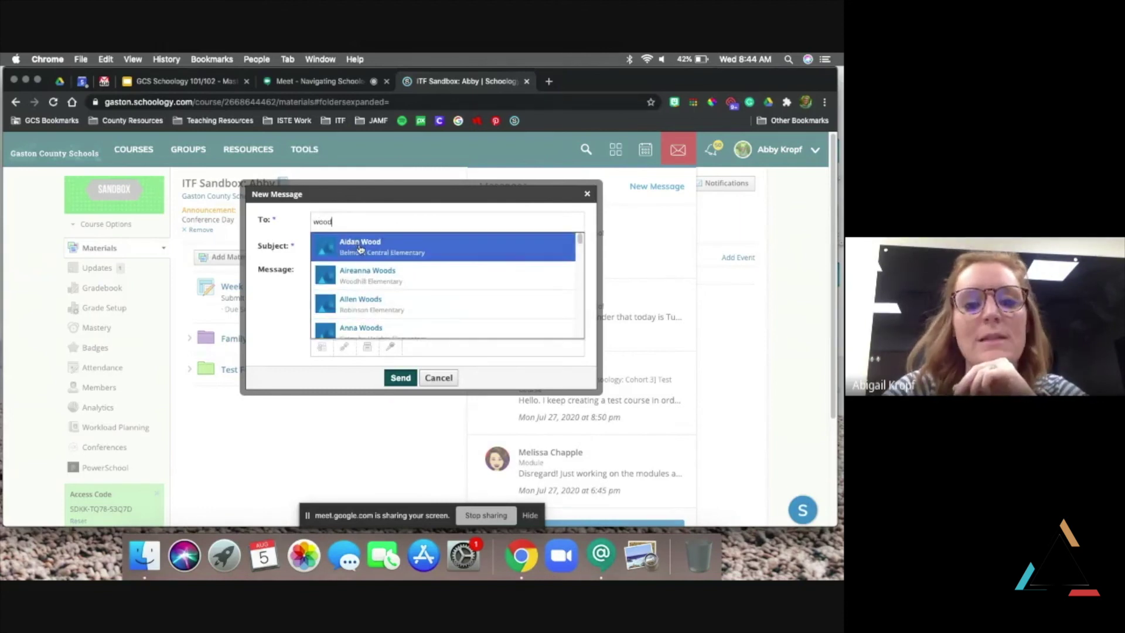
click(359, 245)
click(341, 246)
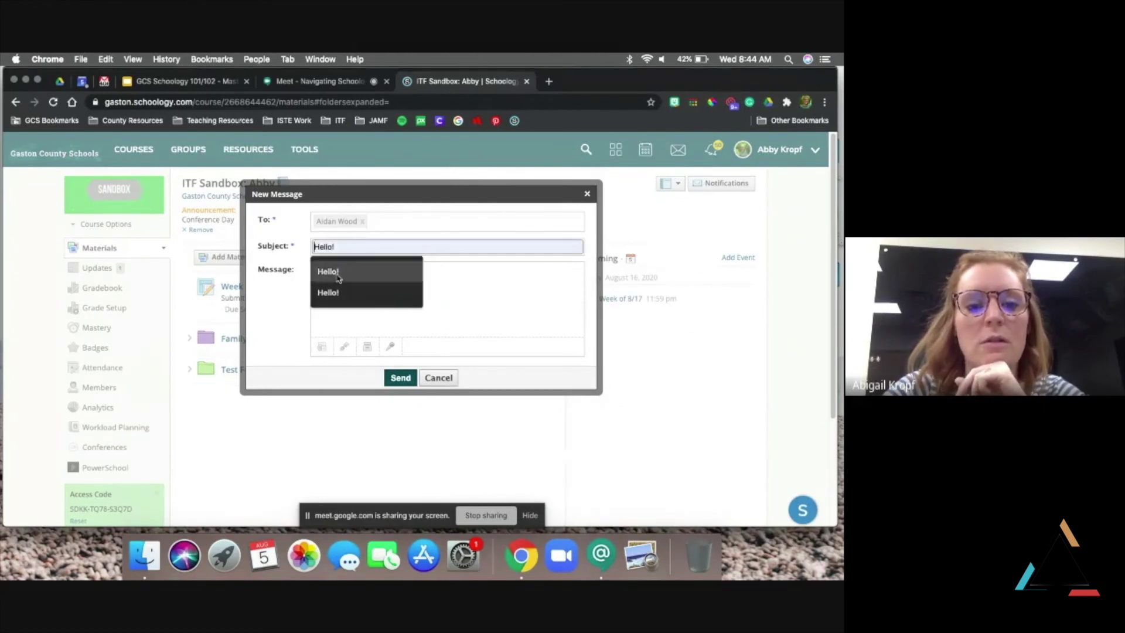
click(329, 272)
click(330, 273)
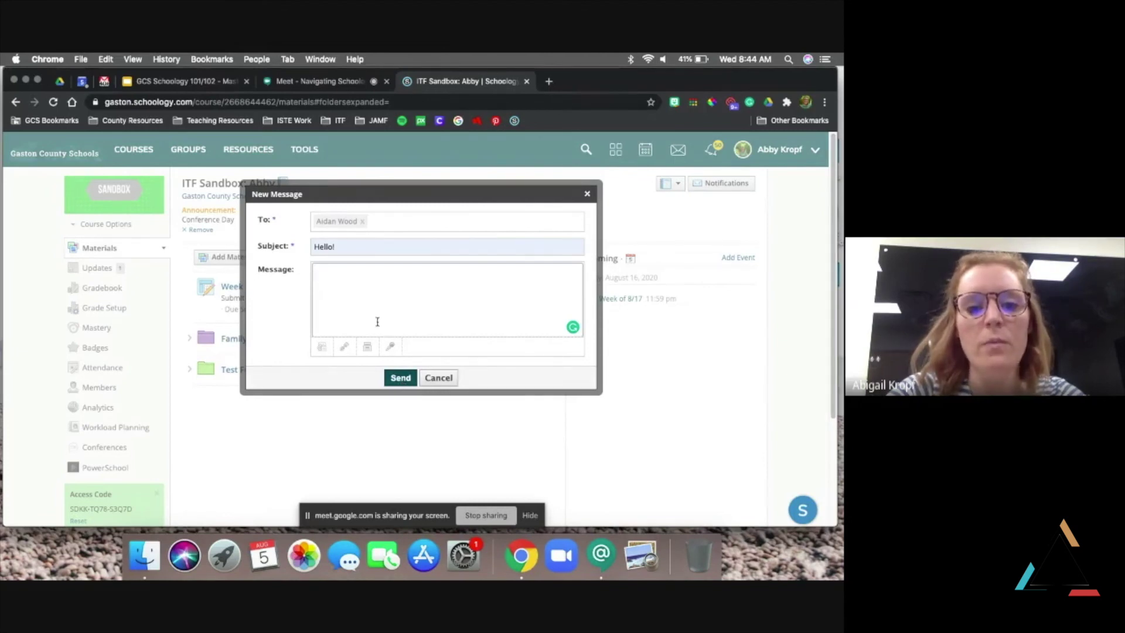
click(439, 378)
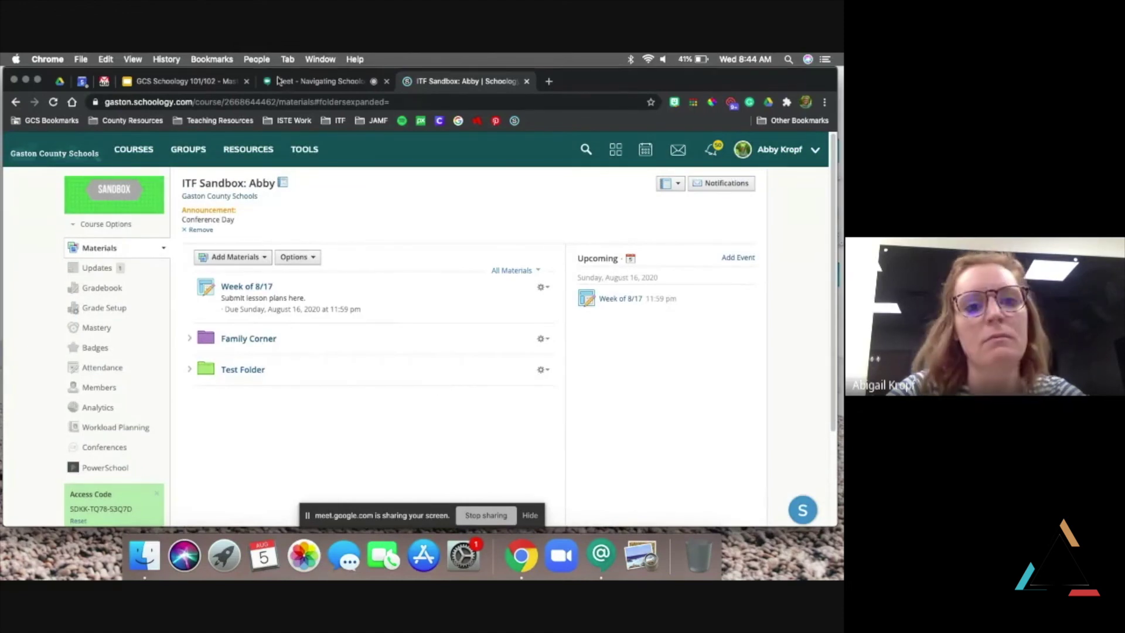
In the Meet call, block the notification prompt, hide the sharing bar and mute the microphone
key(ctrl+shift+Tab)
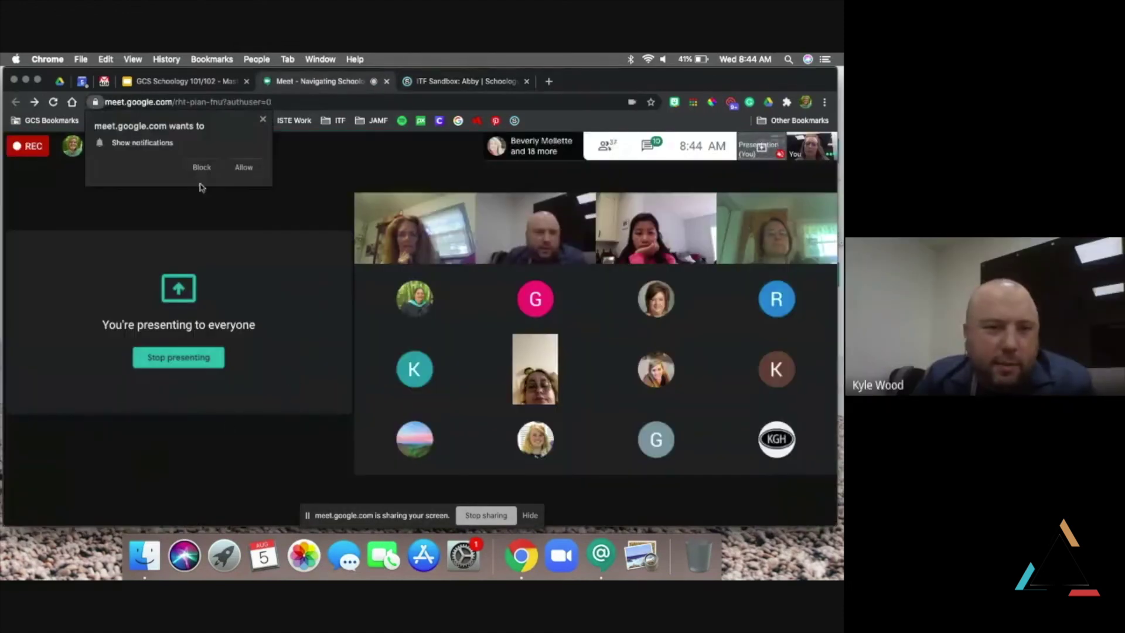
click(245, 168)
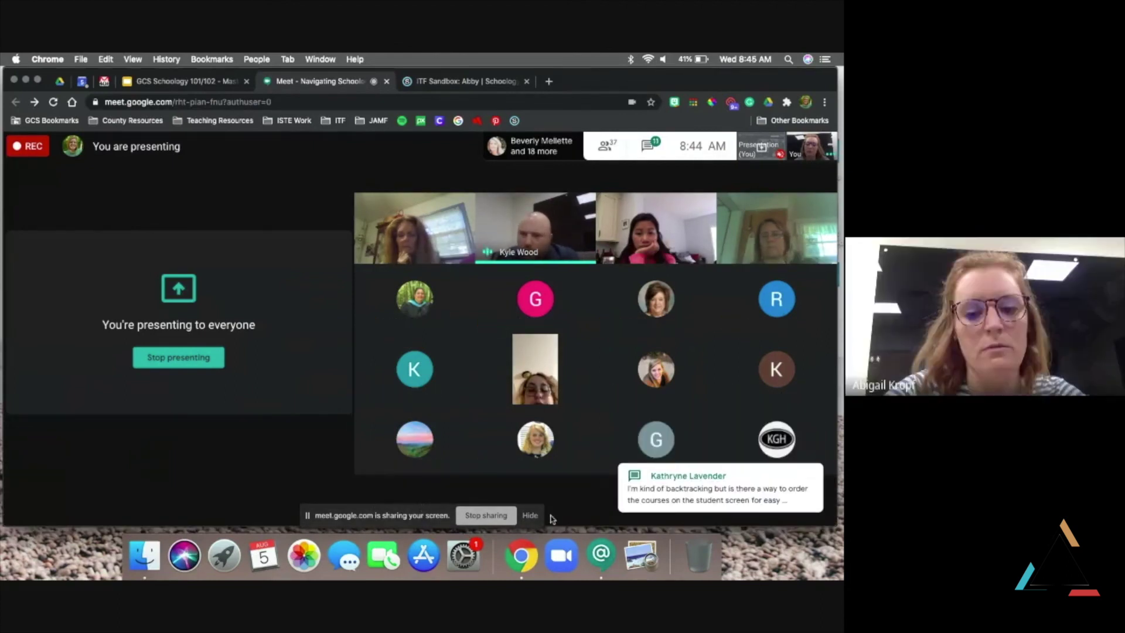
double_click(410, 510)
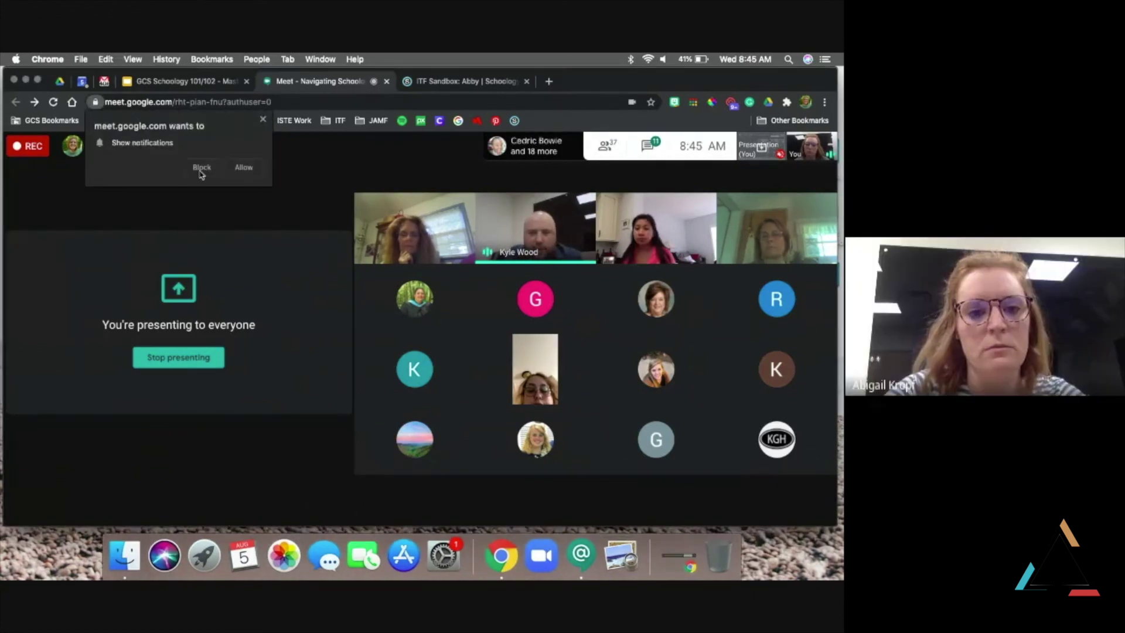
click(244, 167)
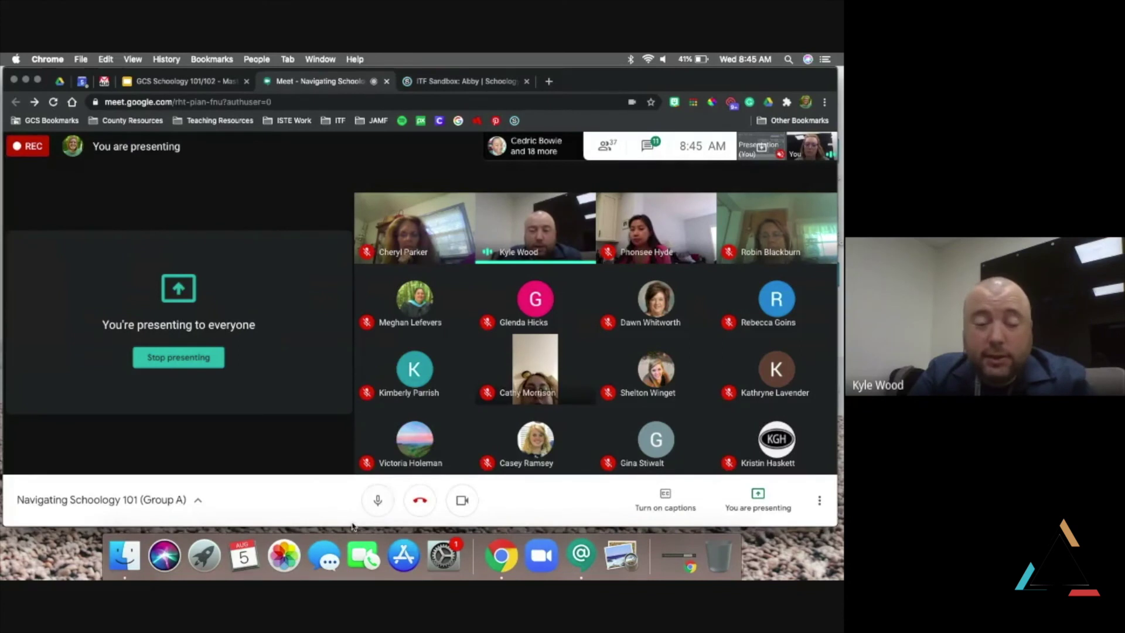
click(378, 500)
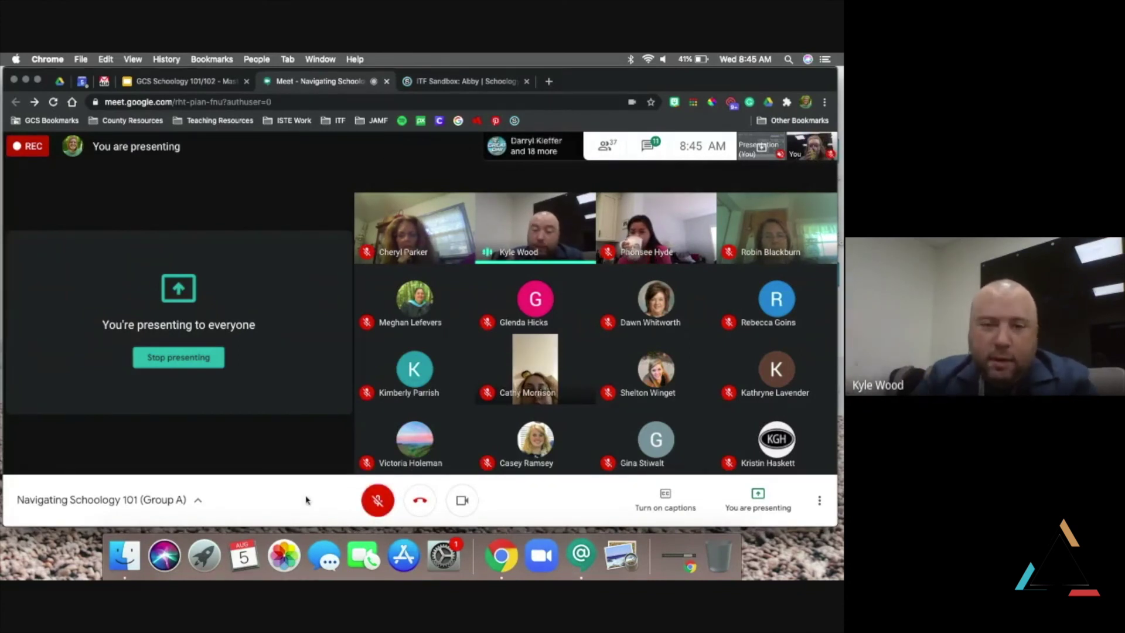
click(179, 82)
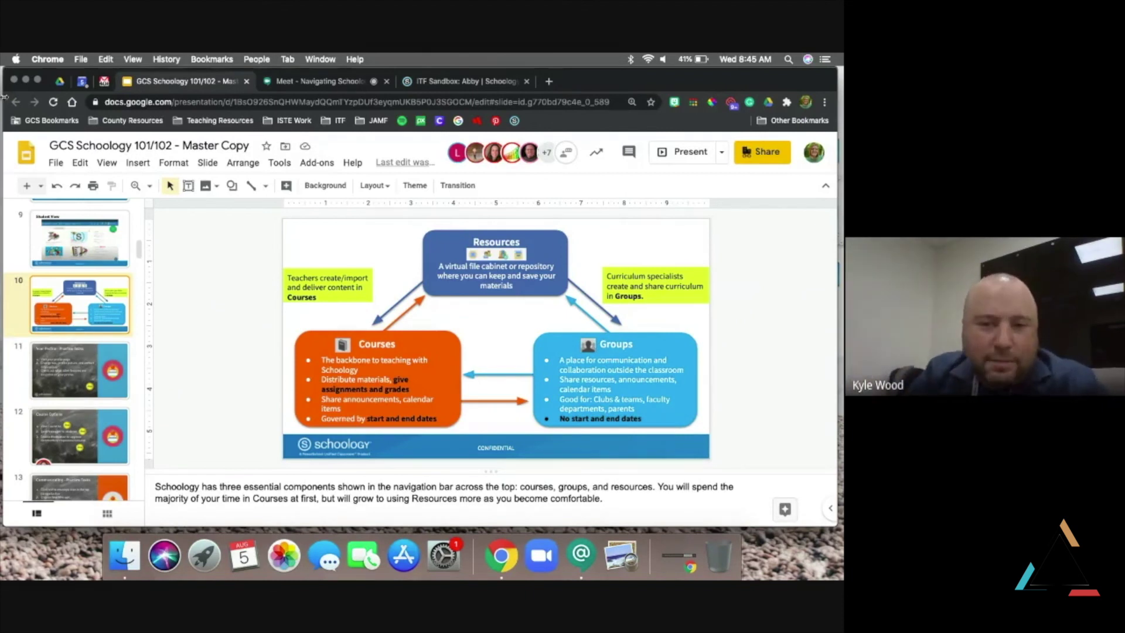
Look through slides 13–15 of the deck and settle on slide 14, Updates
scroll(76, 358, down, 4)
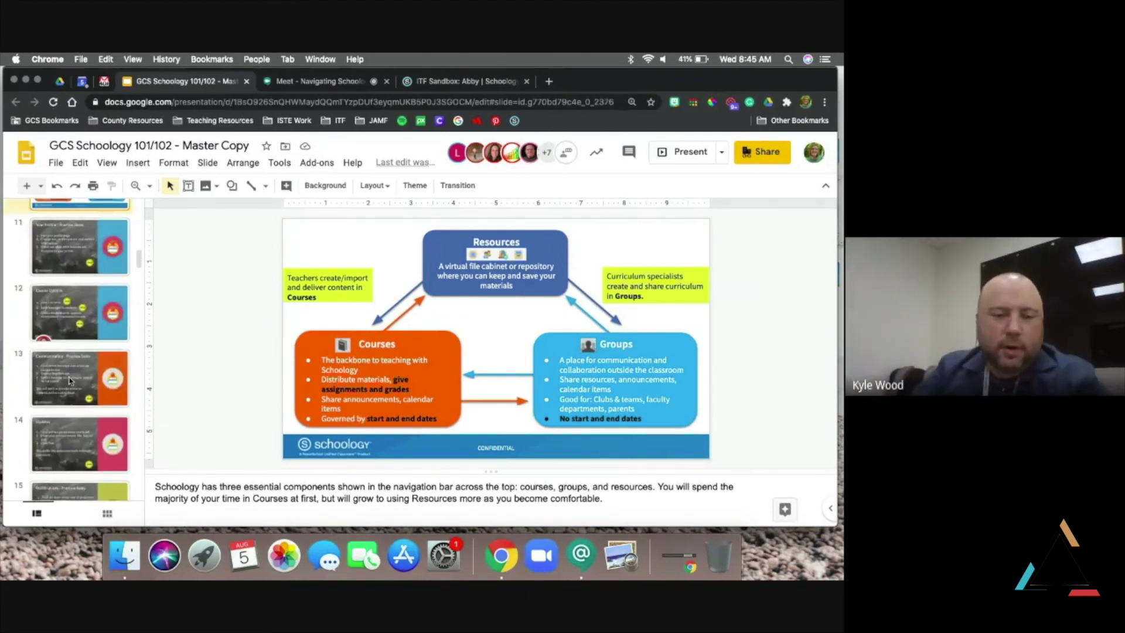
click(70, 380)
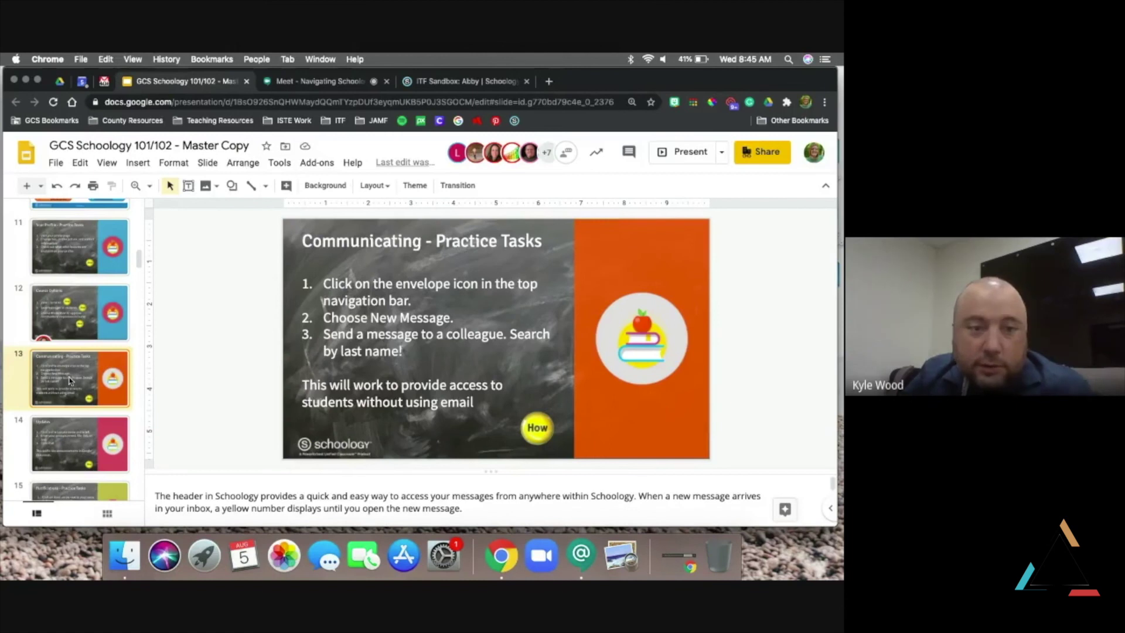
scroll(70, 380, down, 3)
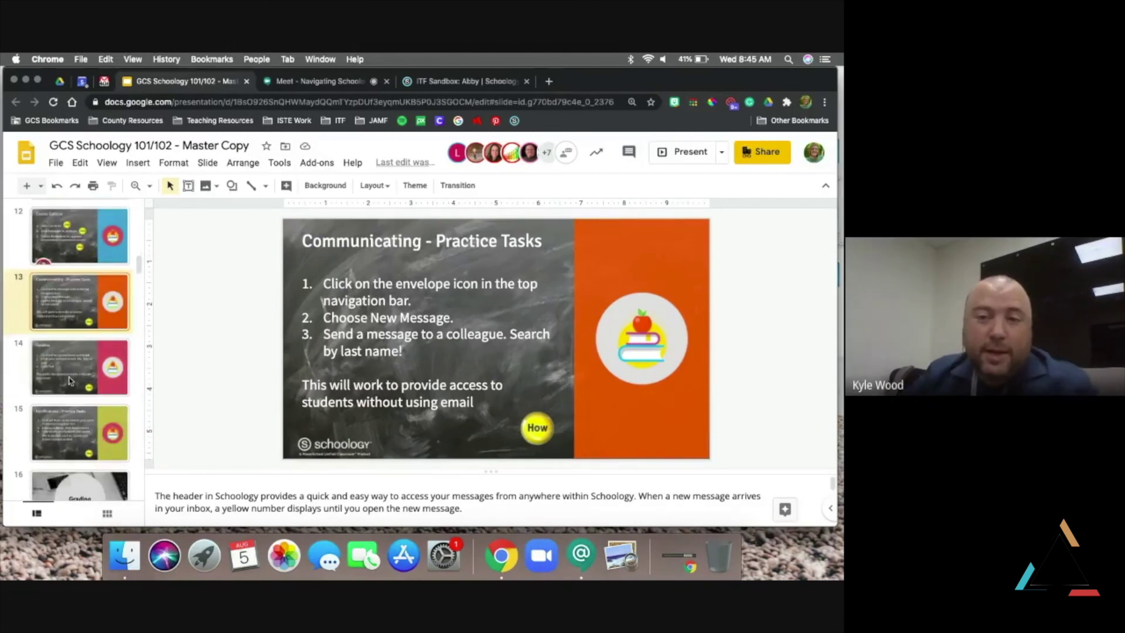
click(69, 381)
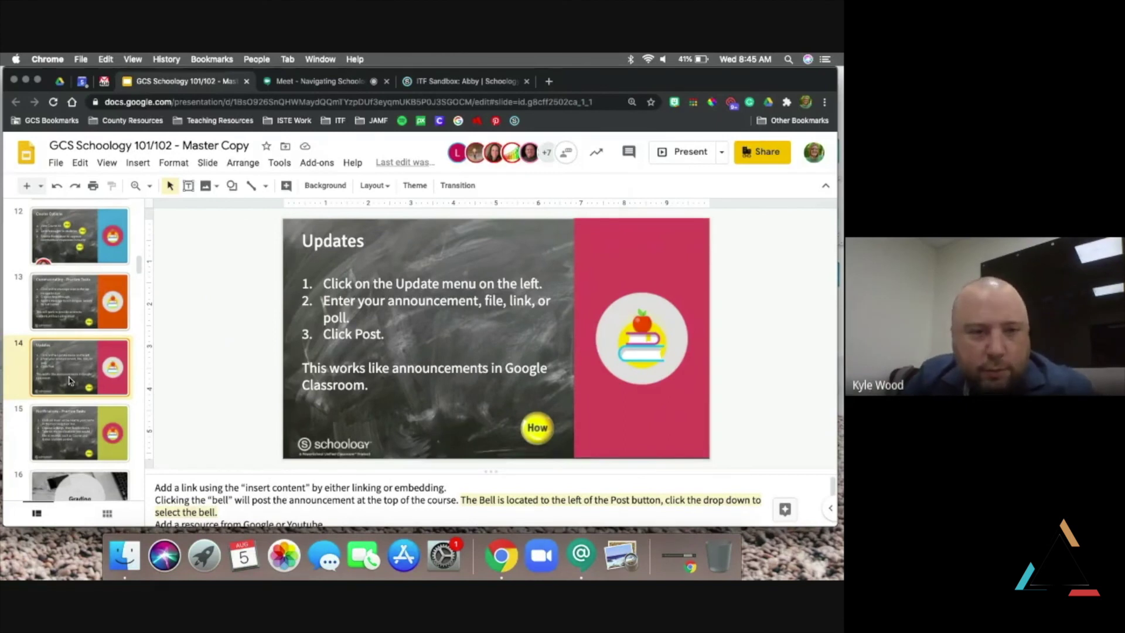
scroll(70, 380, down, 2)
click(70, 381)
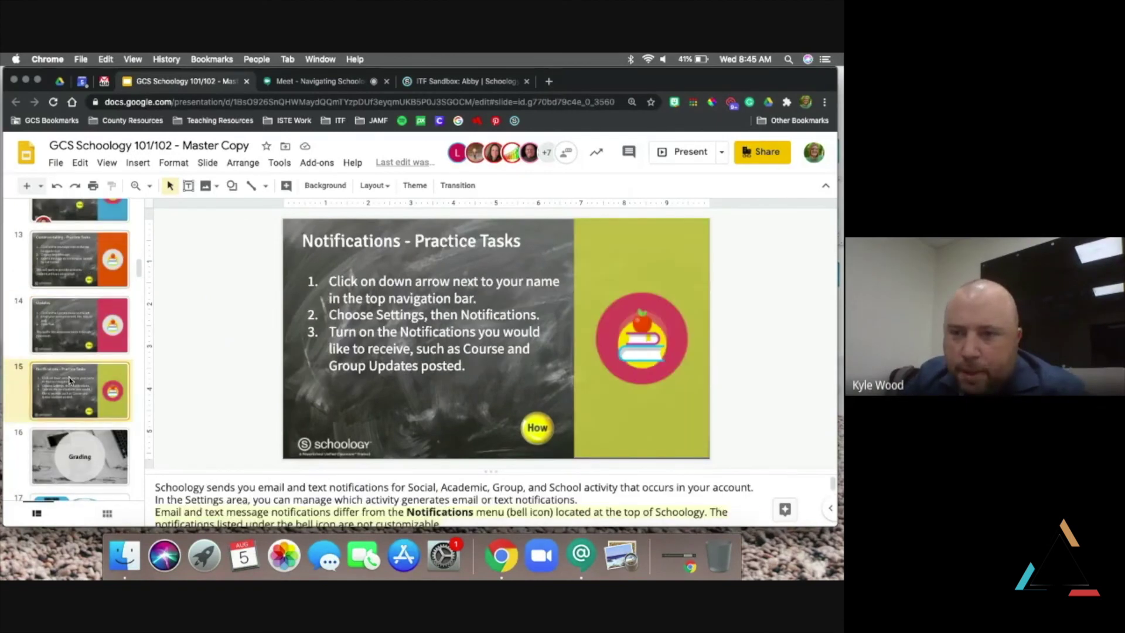
click(79, 302)
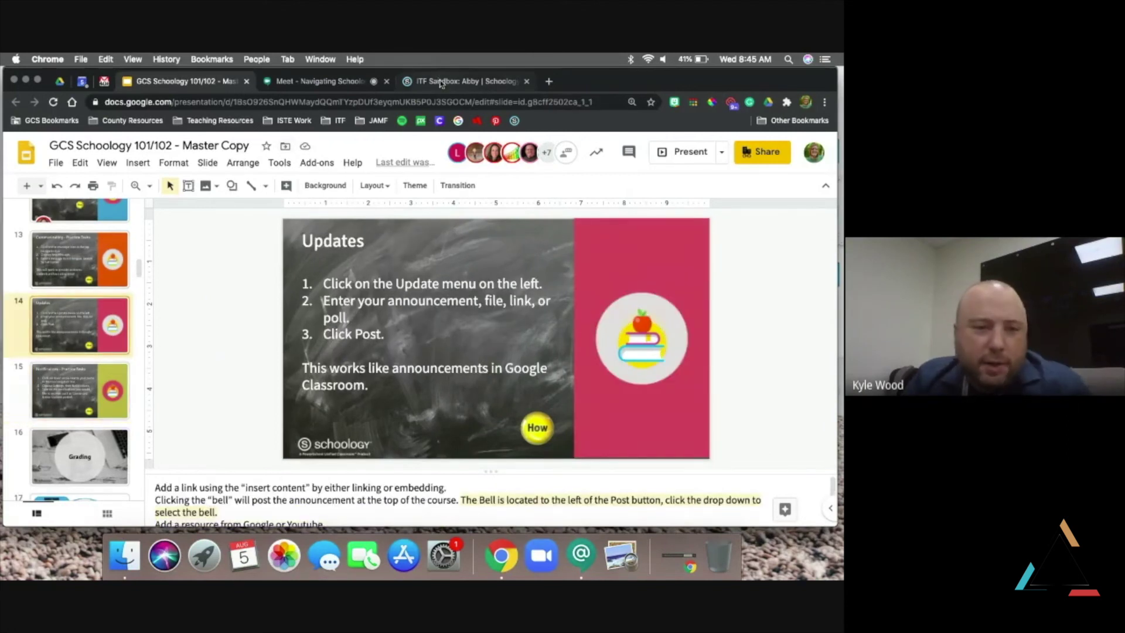
click(463, 81)
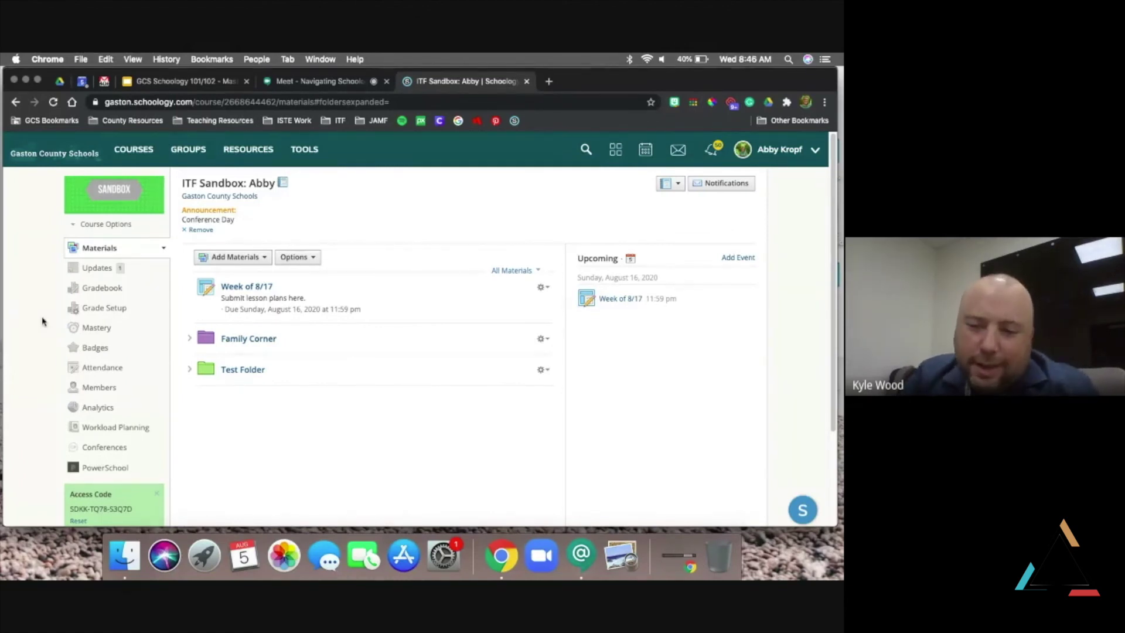
Open the ITF Sandbox: Abby course, then go to the My Courses page listing all courses
click(134, 150)
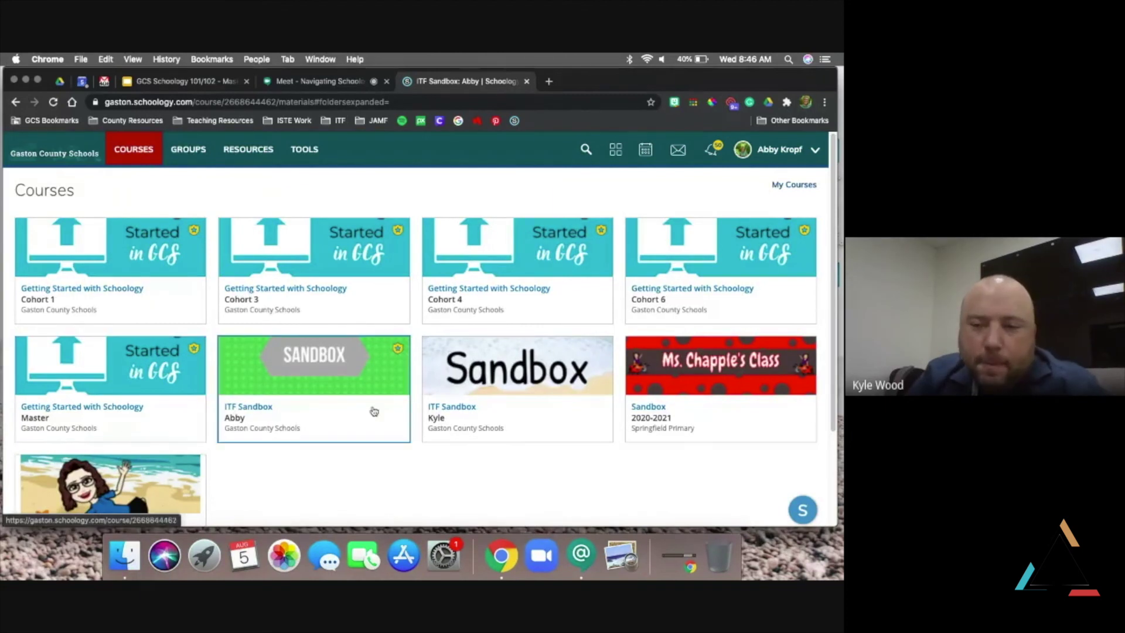
click(373, 412)
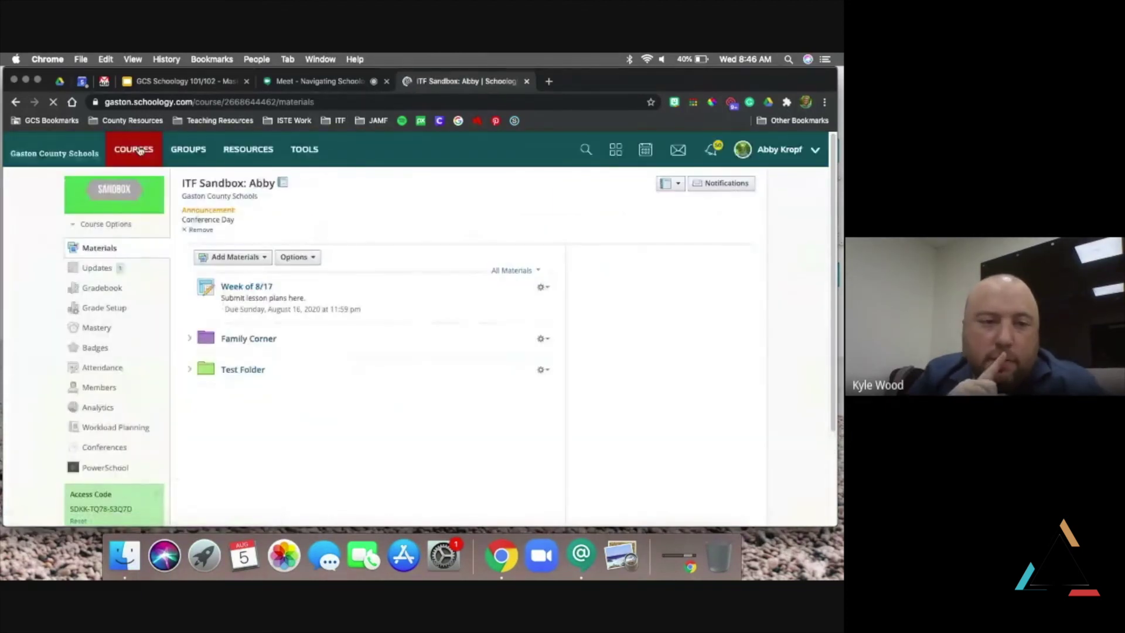
click(139, 152)
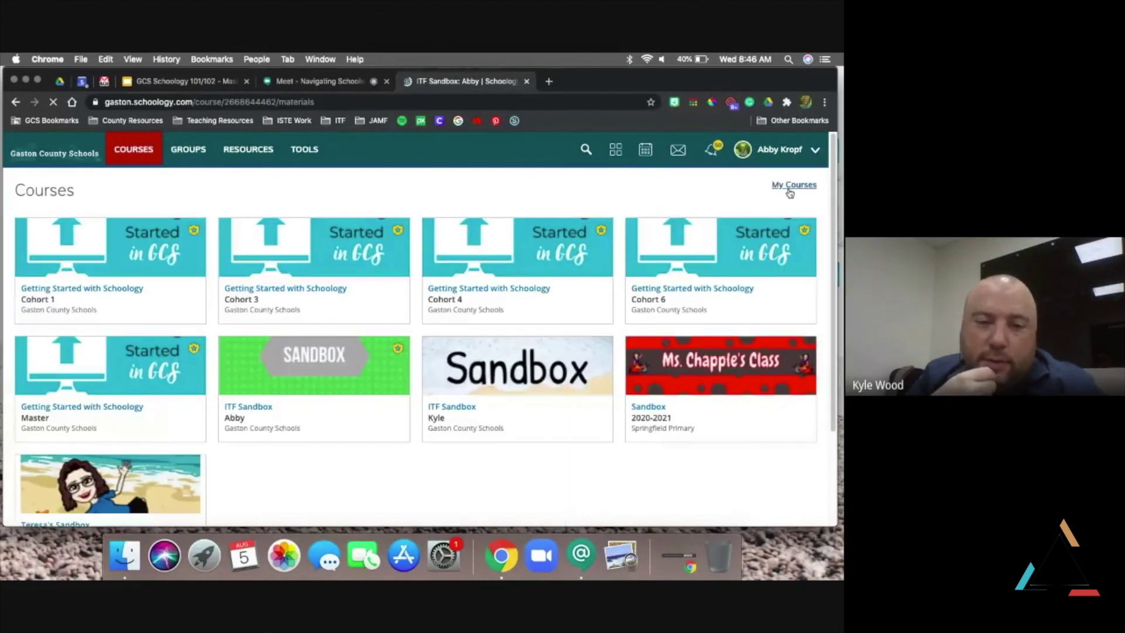
click(796, 185)
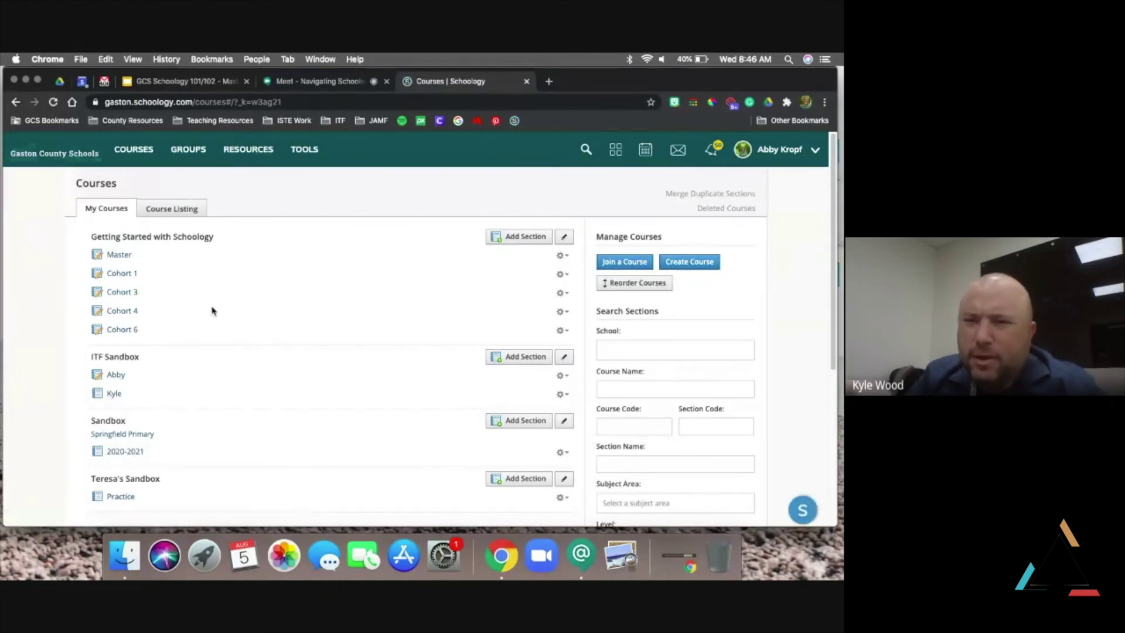
Check the Master section's gear options, then open the Reorder Courses window
scroll(212, 310, down, 6)
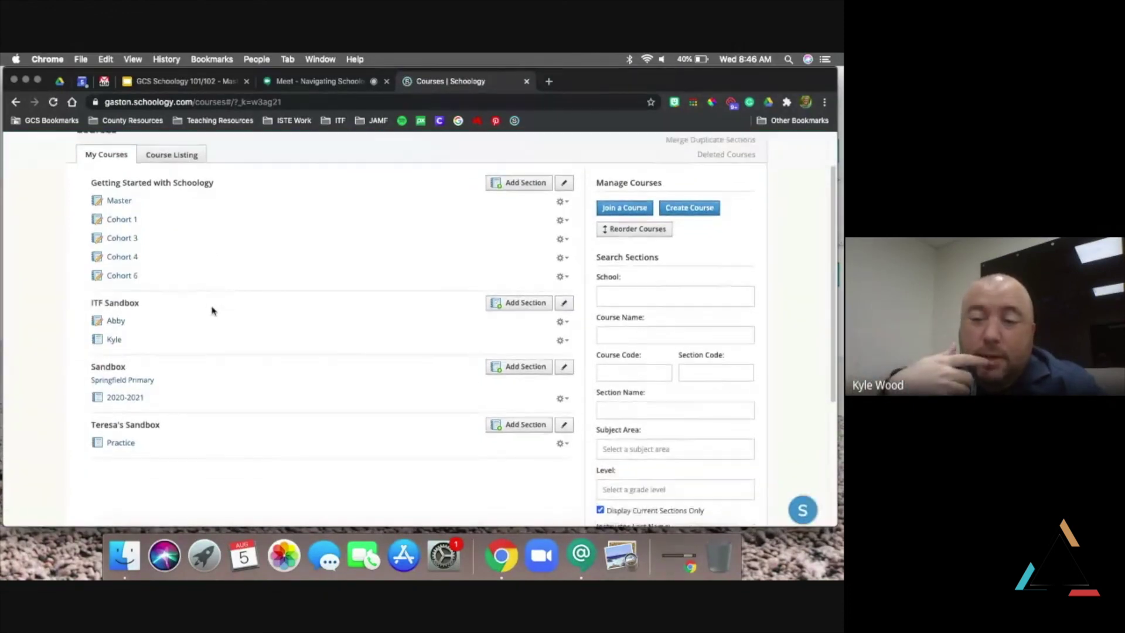
scroll(212, 311, down, 2)
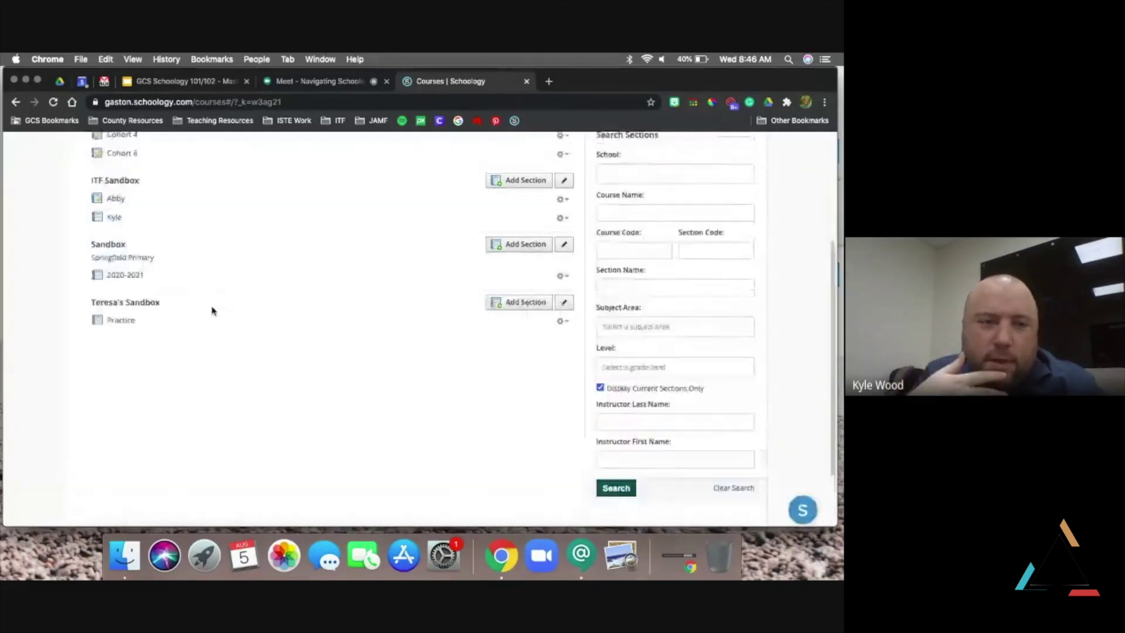
scroll(210, 310, up, 8)
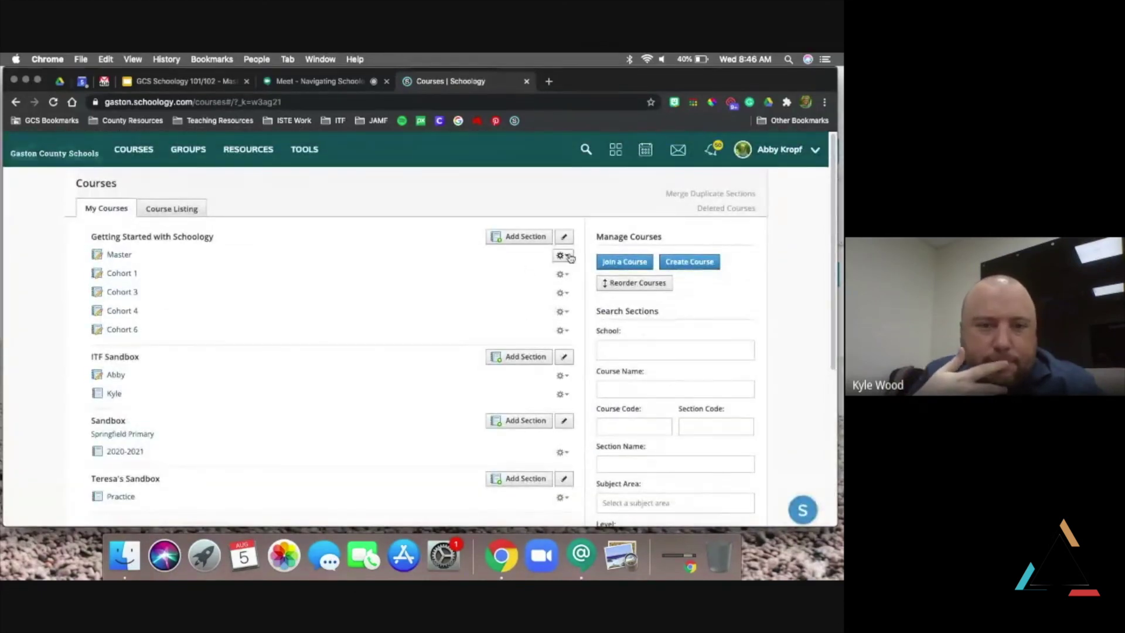
click(569, 258)
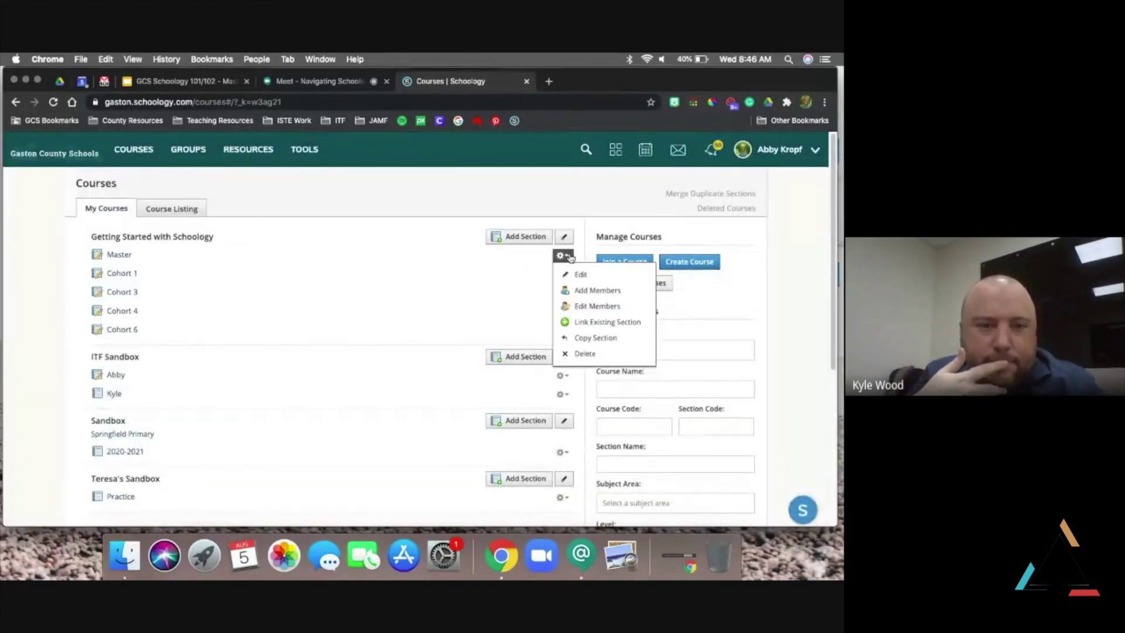
click(575, 192)
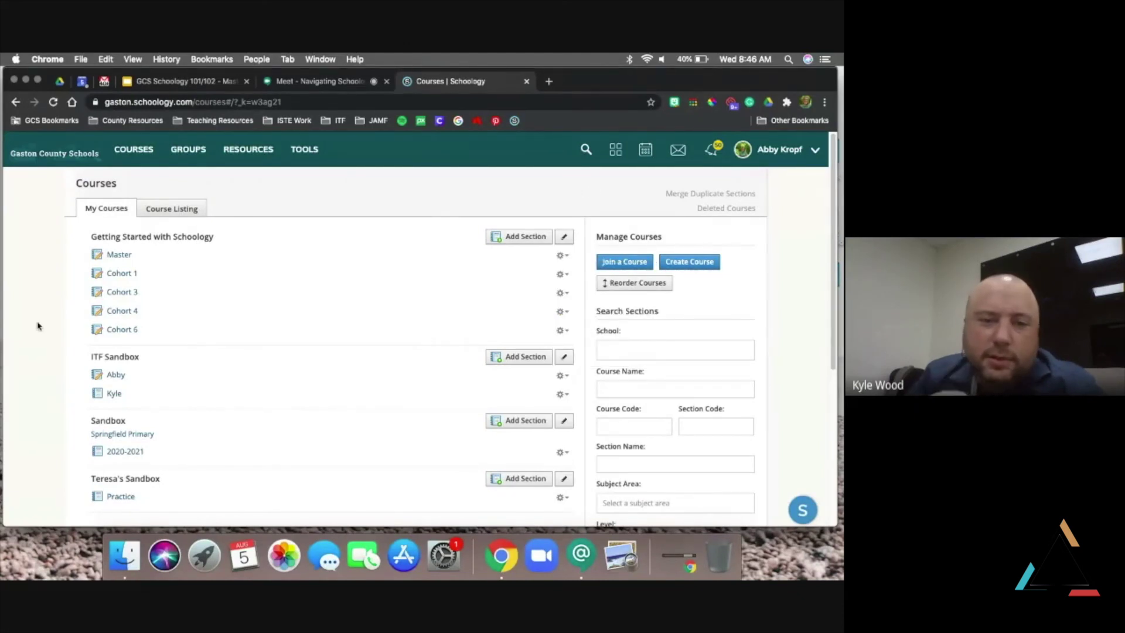
click(643, 285)
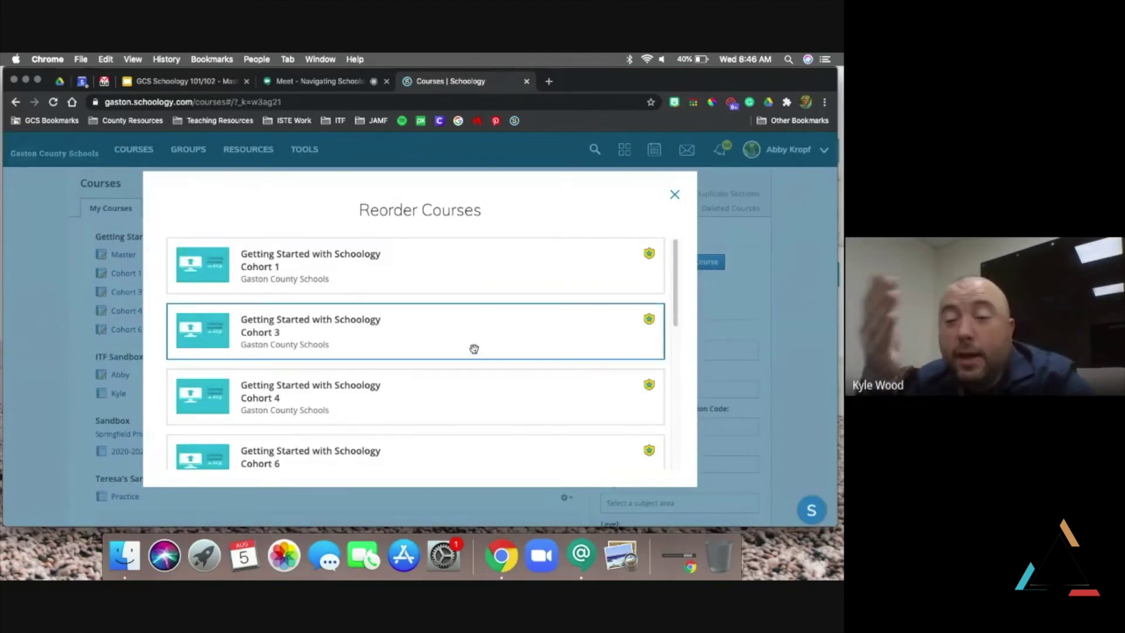
Drag Teresa's Sandbox higher and move Cohort 1 to the top of the course order
scroll(474, 348, down, 10)
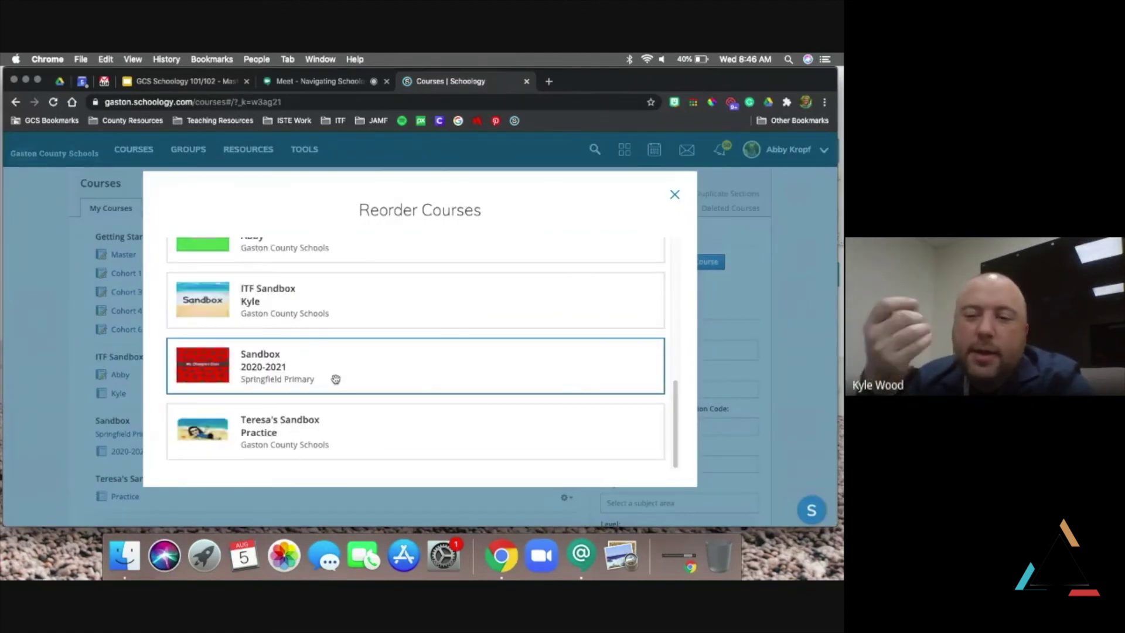
mouse_move(326, 366)
mouse_down()
mouse_move(324, 240)
mouse_move(322, 384)
mouse_up()
scroll(321, 381, down, 5)
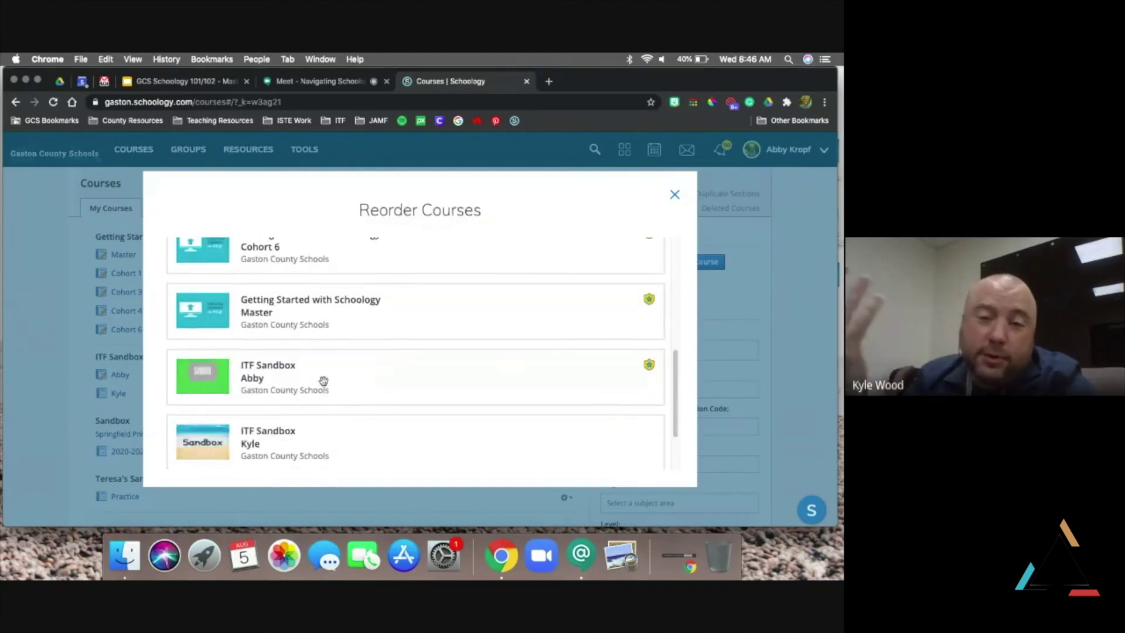
drag(351, 437, 338, 338)
scroll(338, 338, up, 3)
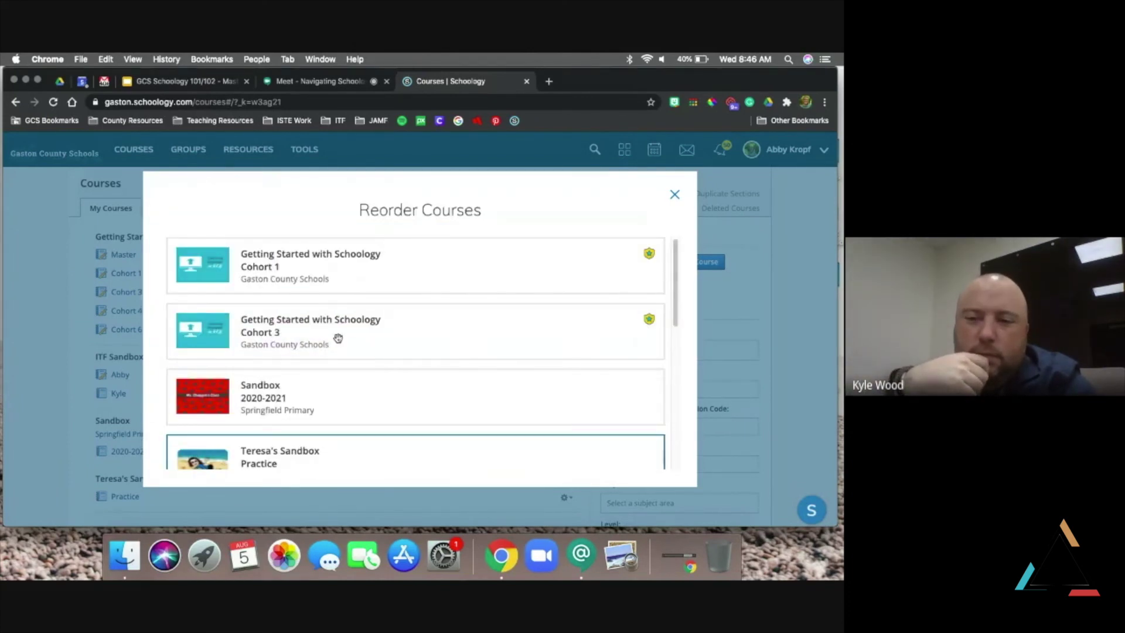
scroll(338, 338, down, 5)
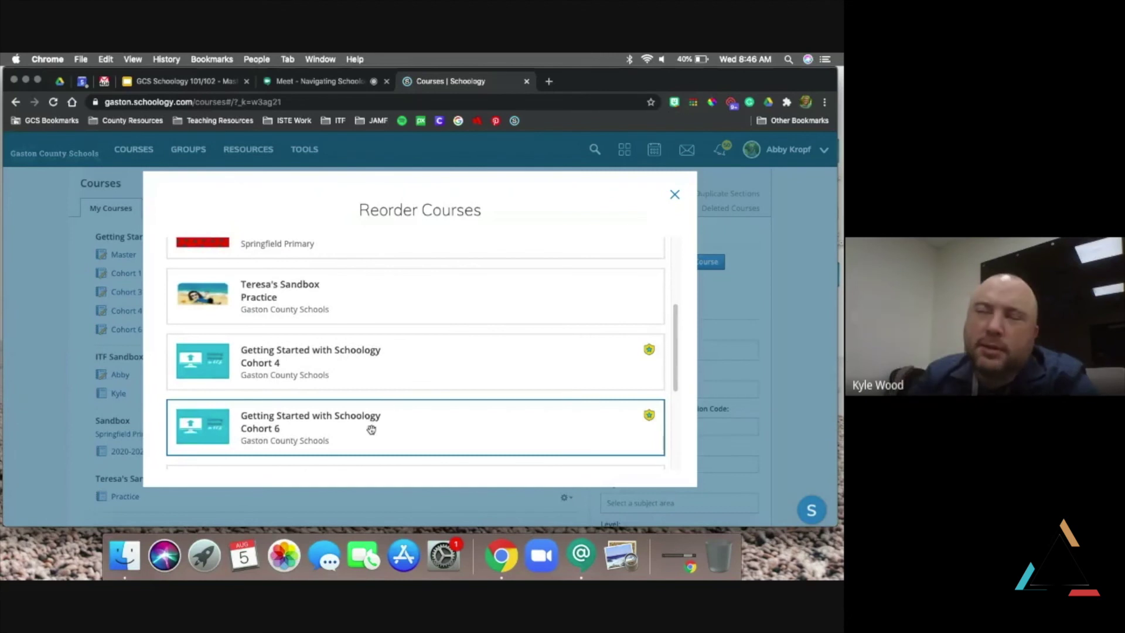
drag(374, 402, 367, 273)
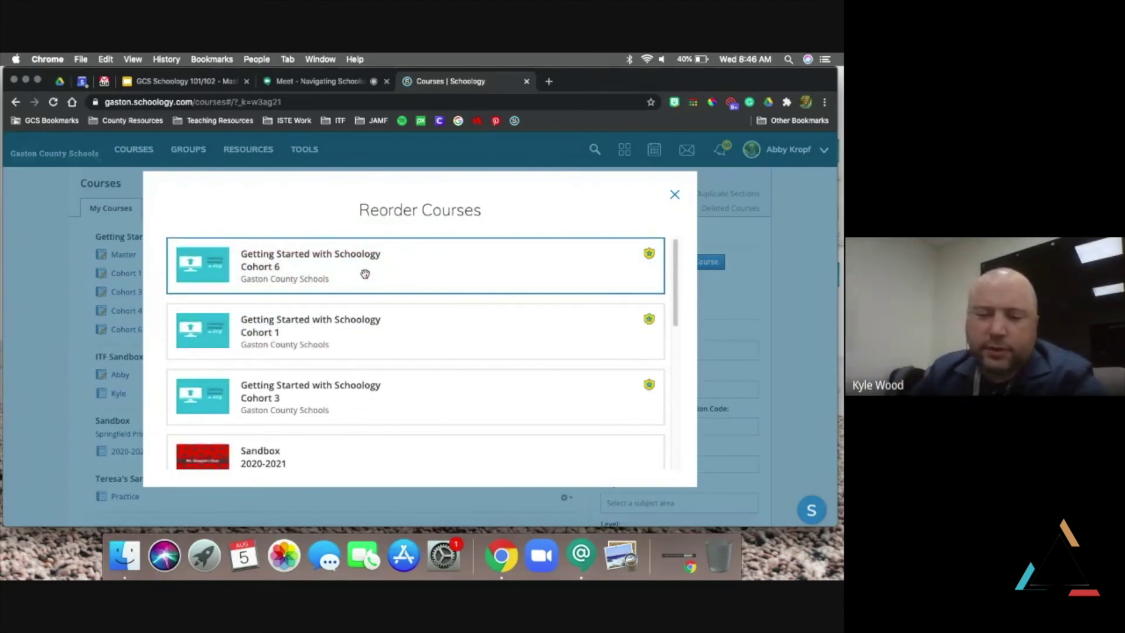
drag(341, 337, 353, 270)
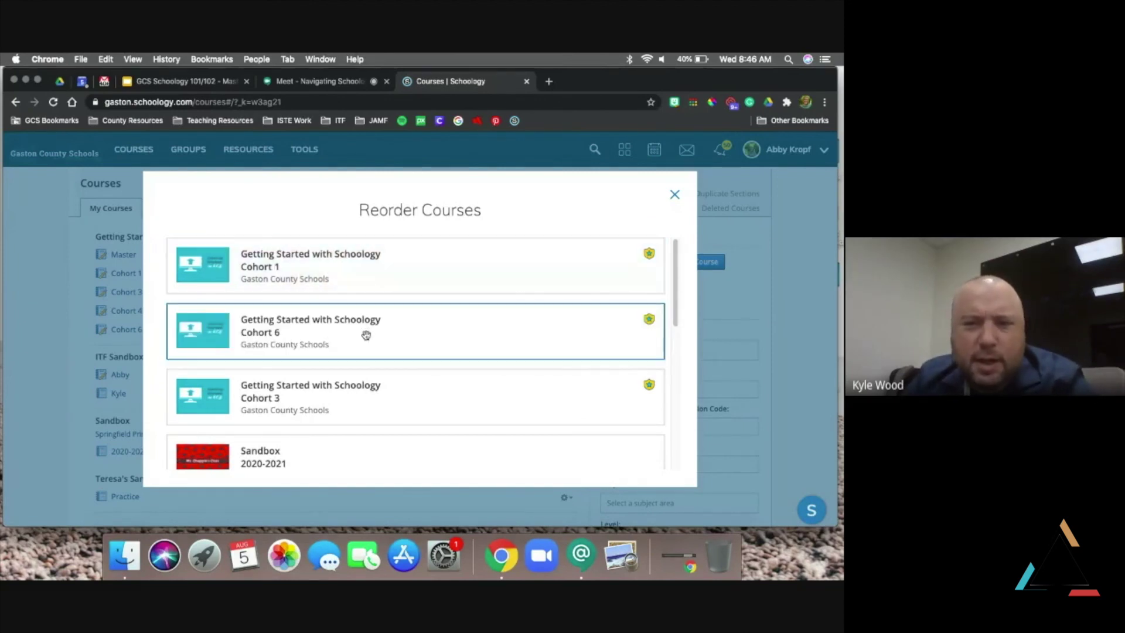
Arrange the cohort cards so Cohort 4 sits between Cohort 3 and Cohort 6
scroll(366, 334, down, 2)
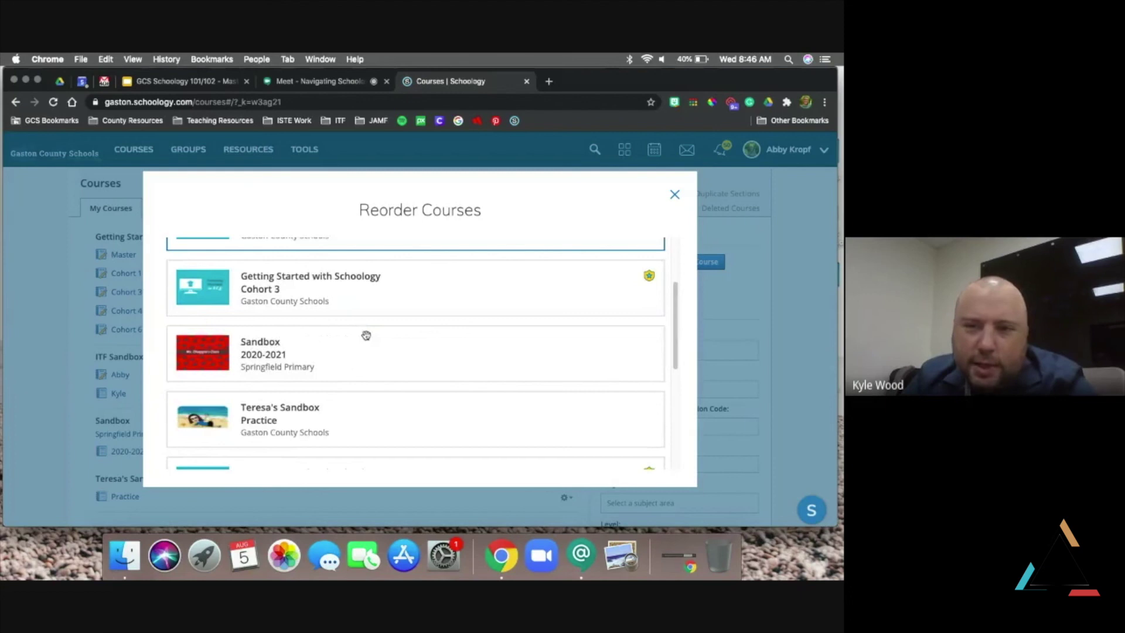
scroll(366, 336, down, 3)
scroll(367, 335, up, 3)
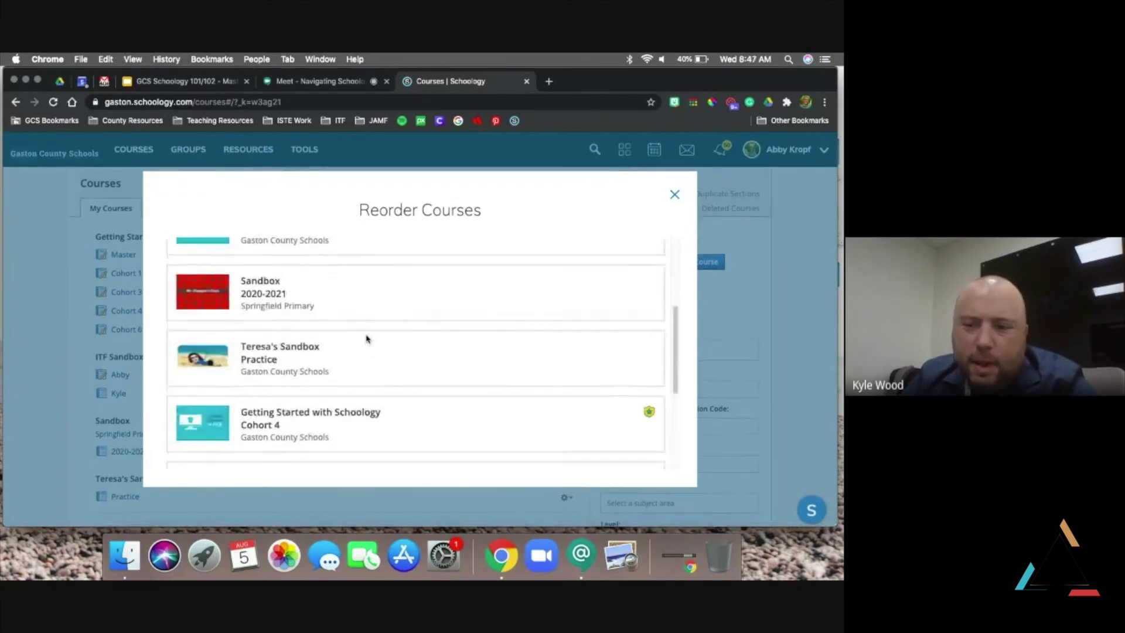
scroll(367, 339, up, 3)
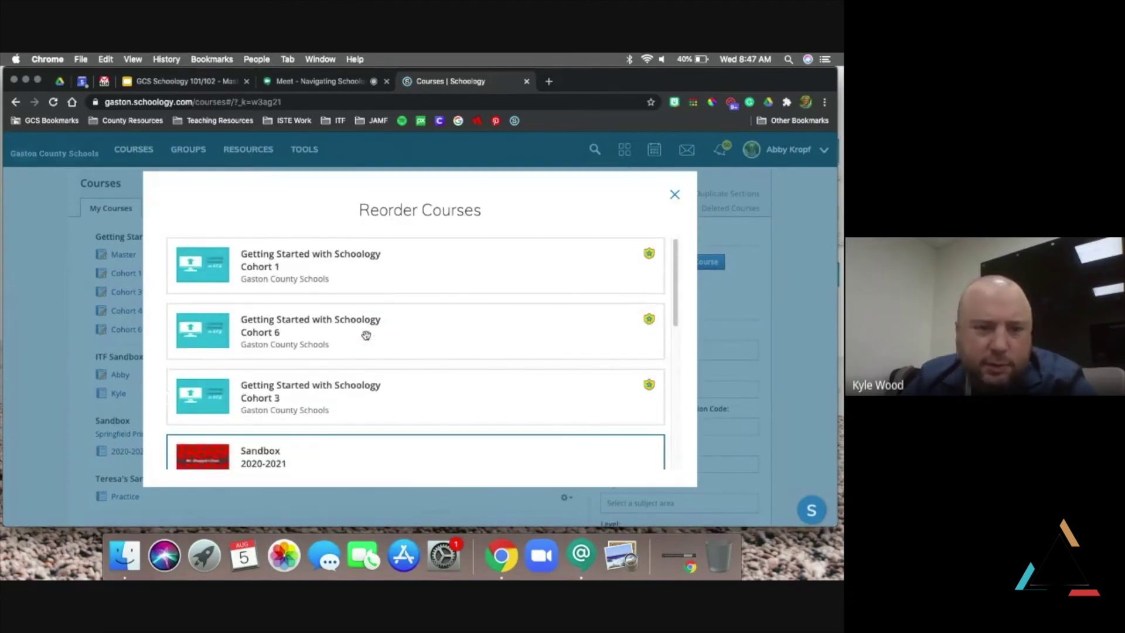
drag(356, 344, 352, 301)
scroll(352, 351, down, 3)
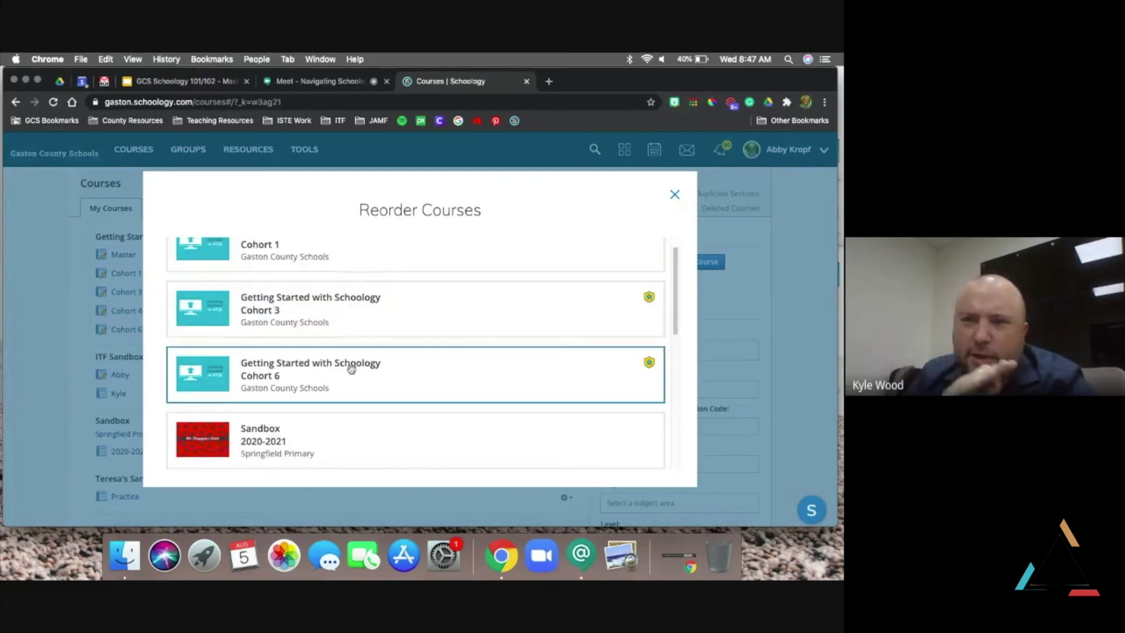
scroll(352, 369, down, 3)
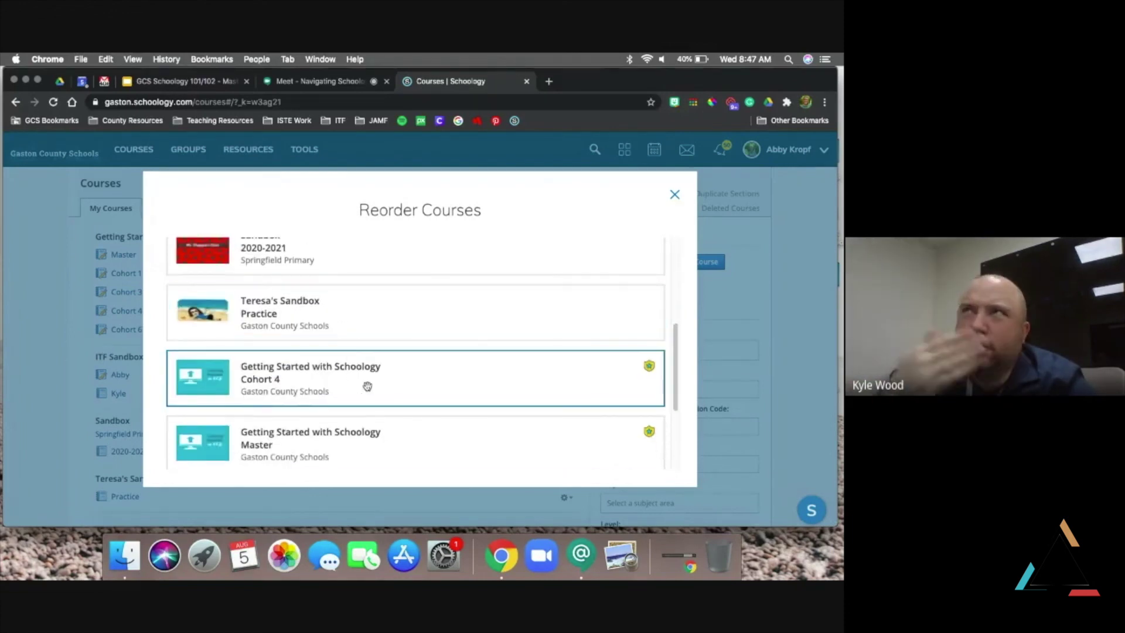
mouse_move(369, 367)
mouse_down()
mouse_move(377, 233)
mouse_move(355, 355)
mouse_up()
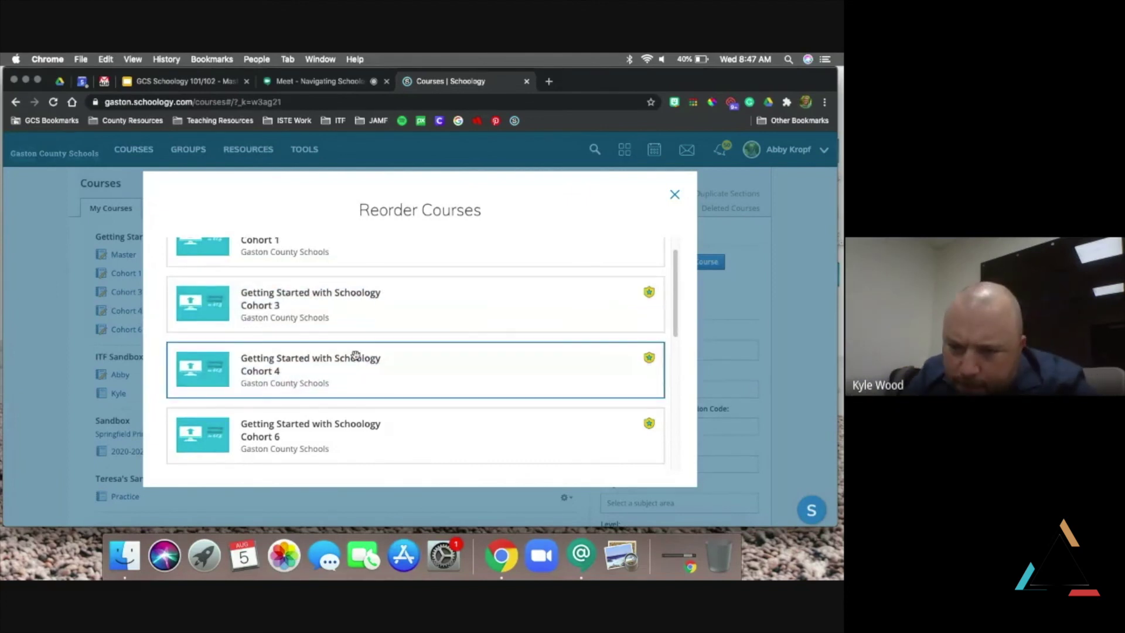
Move the Master course to the top, place ITF Sandbox after the cohorts, and save the order
scroll(356, 356, down, 4)
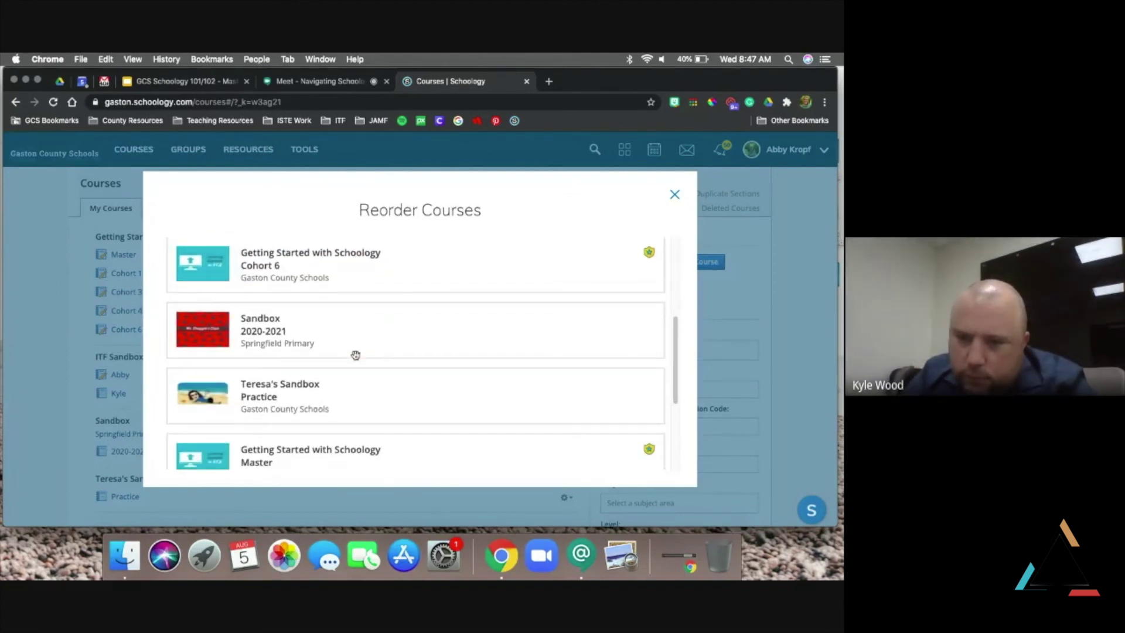
drag(352, 452, 345, 252)
scroll(343, 337, down, 5)
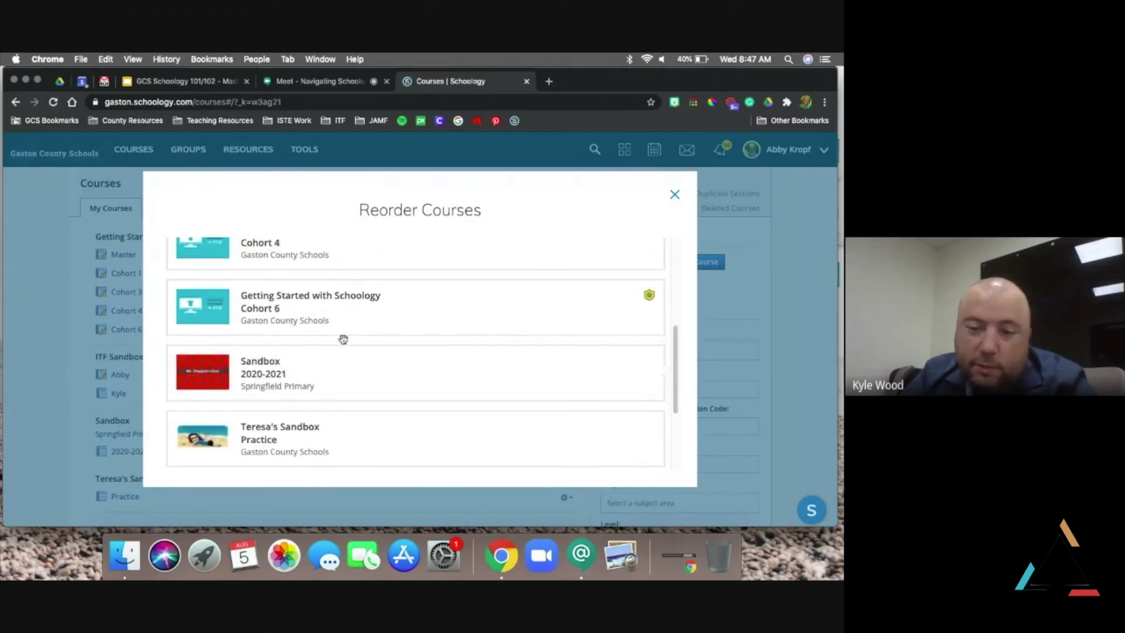
scroll(402, 350, down, 3)
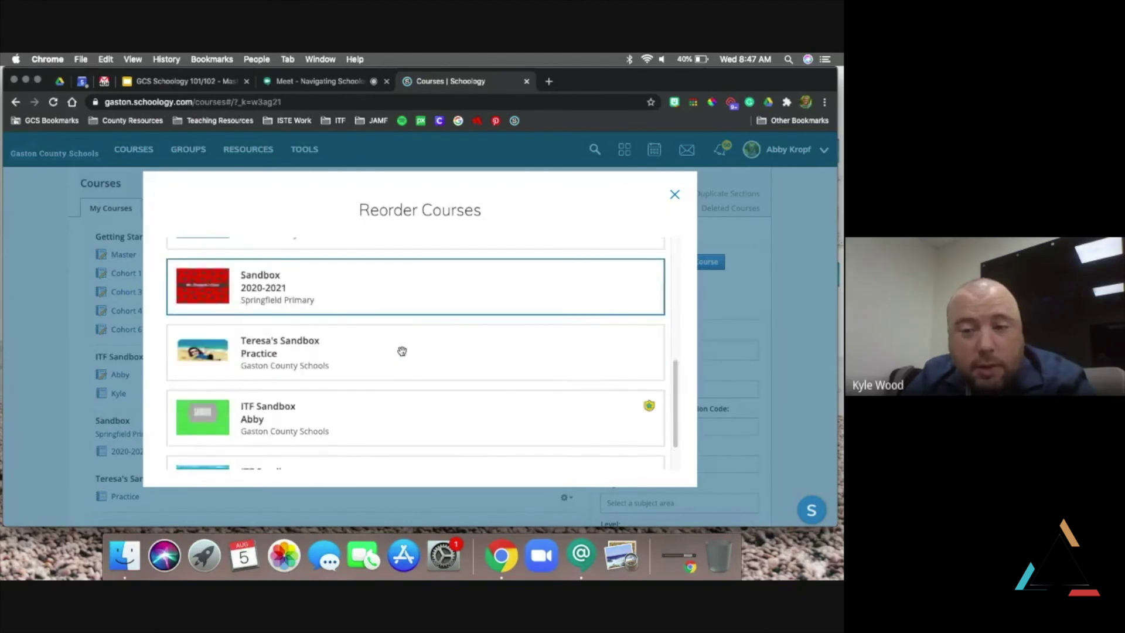
scroll(402, 351, down, 2)
scroll(402, 351, up, 3)
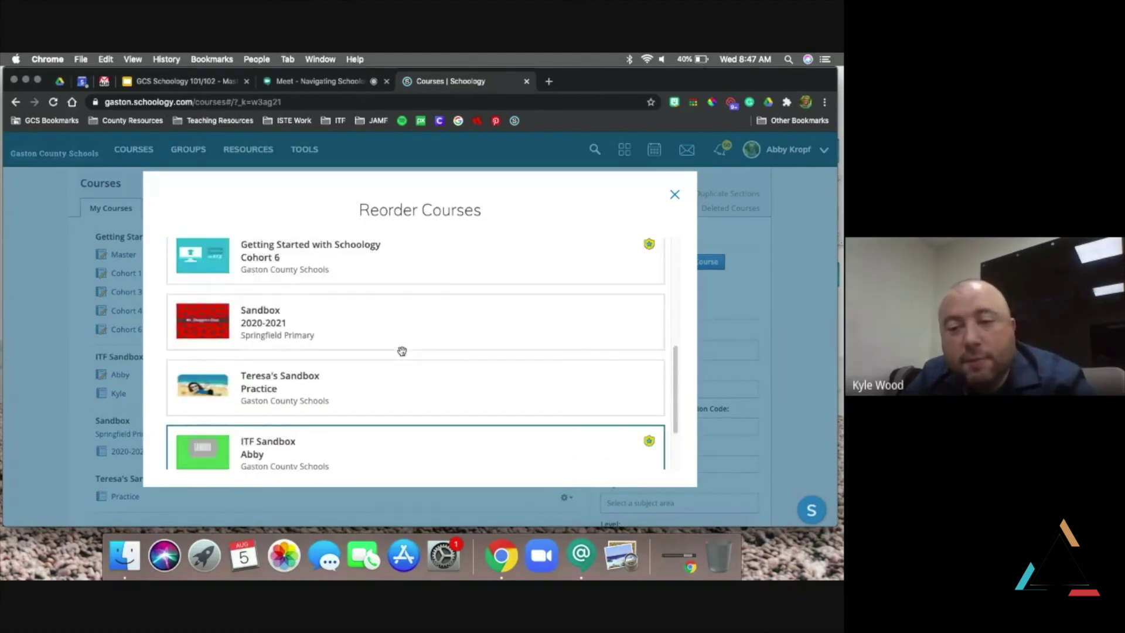
scroll(401, 351, down, 3)
drag(402, 351, 396, 240)
click(675, 195)
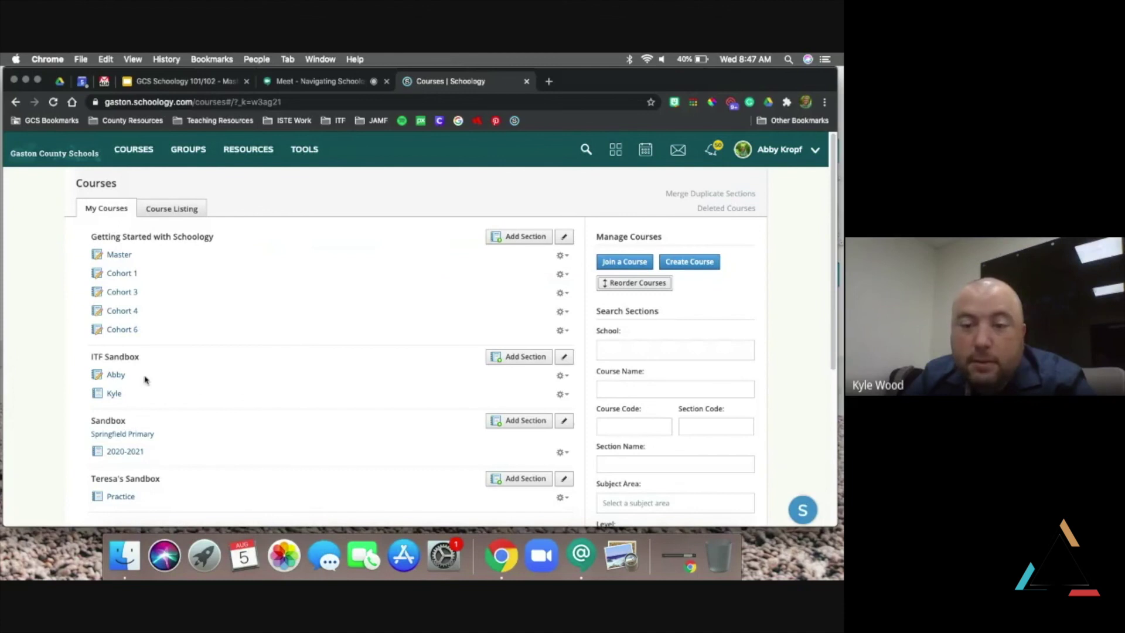
click(114, 377)
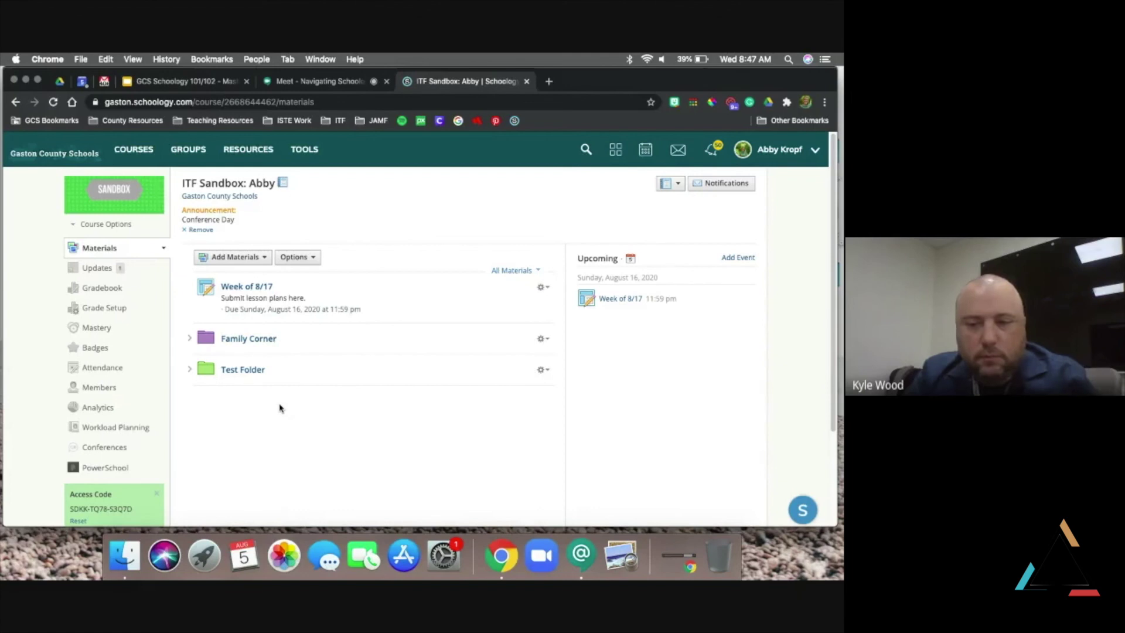
Switch over to the Google Meet video call
click(314, 83)
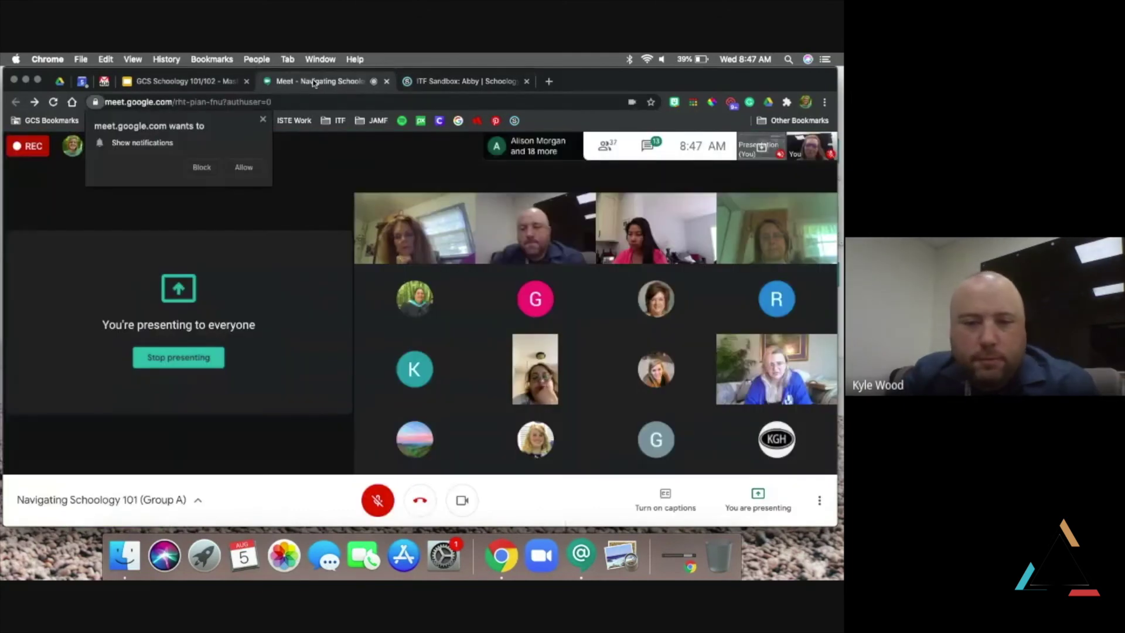
Unmute the Meet microphone and return to the ITF Sandbox: Abby course in Schoology
click(378, 501)
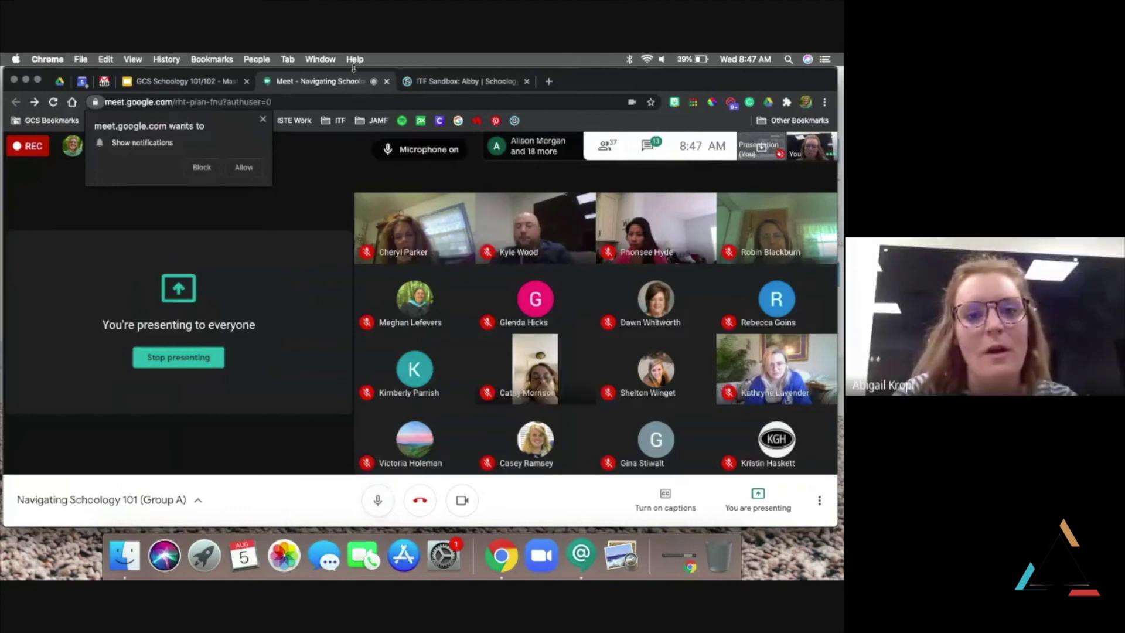
click(470, 82)
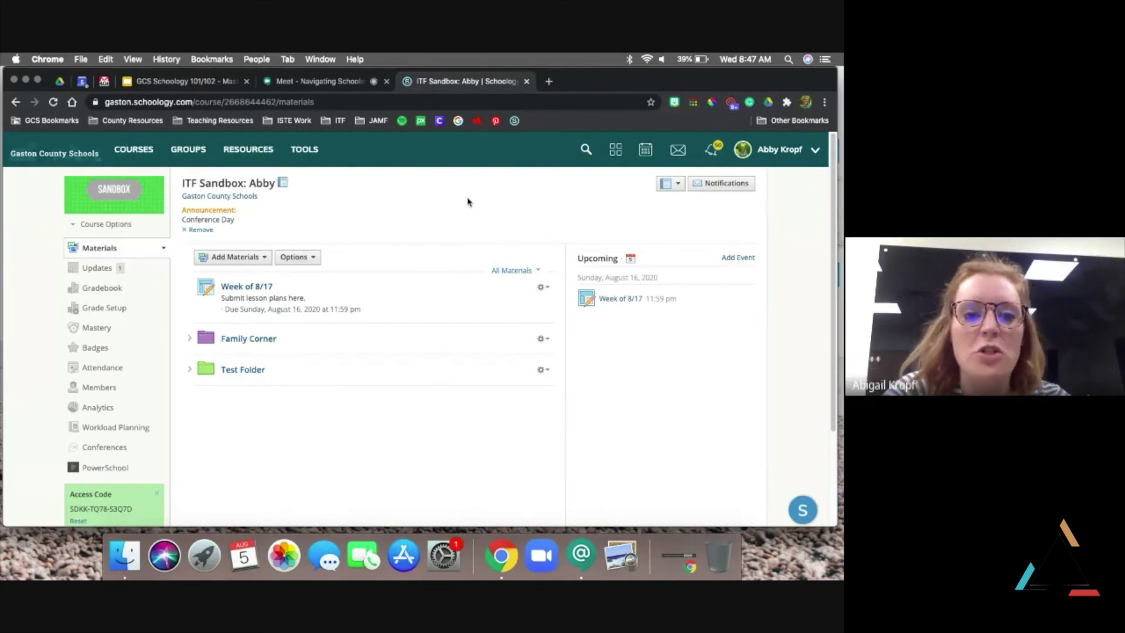
In Updates, remove the Conference Day announcement and type 'Family Fun Night is October 12!' as a new post
click(97, 271)
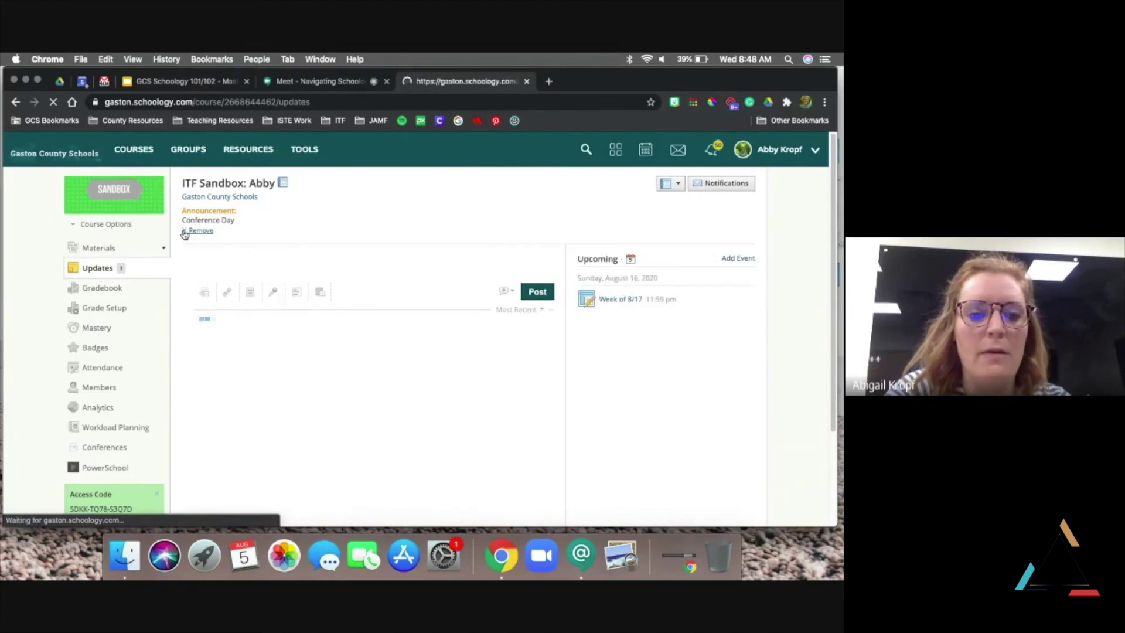
click(184, 232)
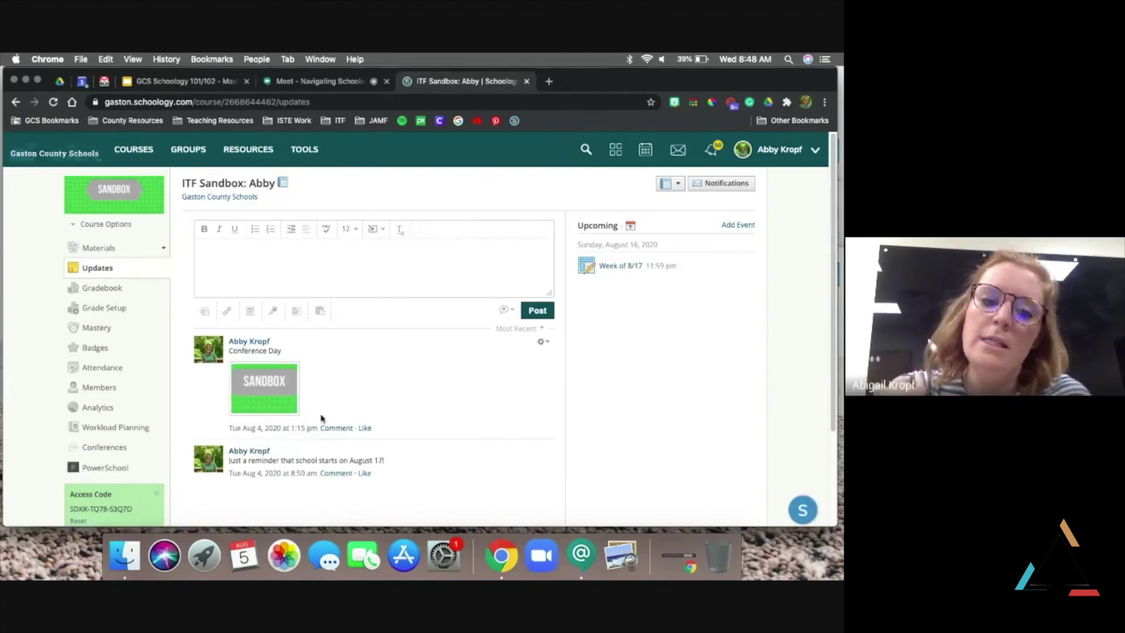
click(312, 261)
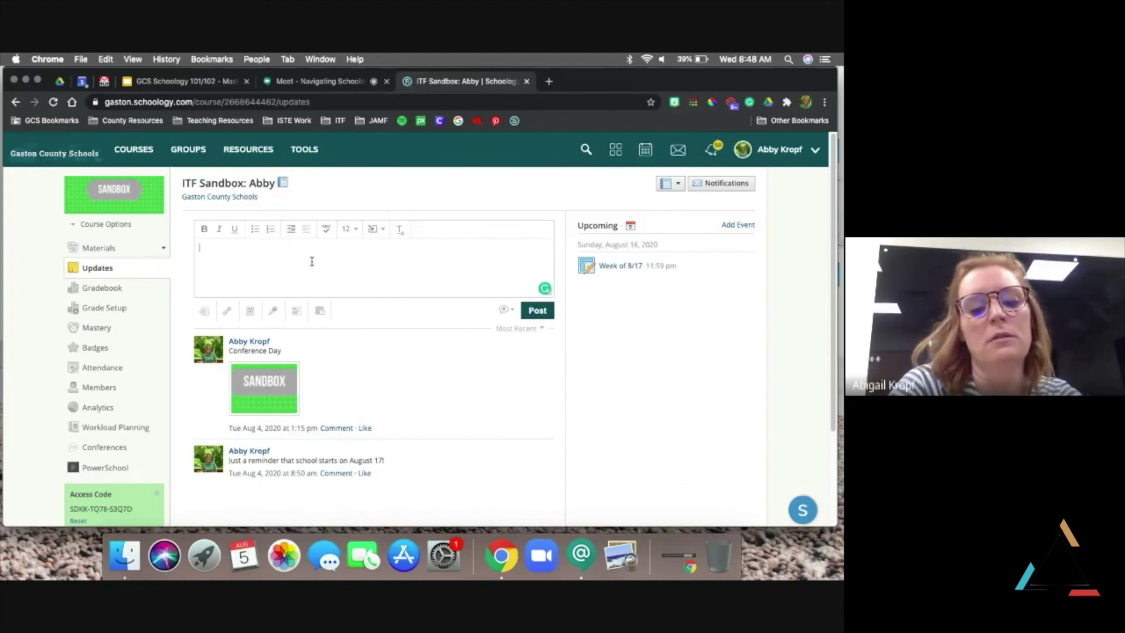
text(Famil)
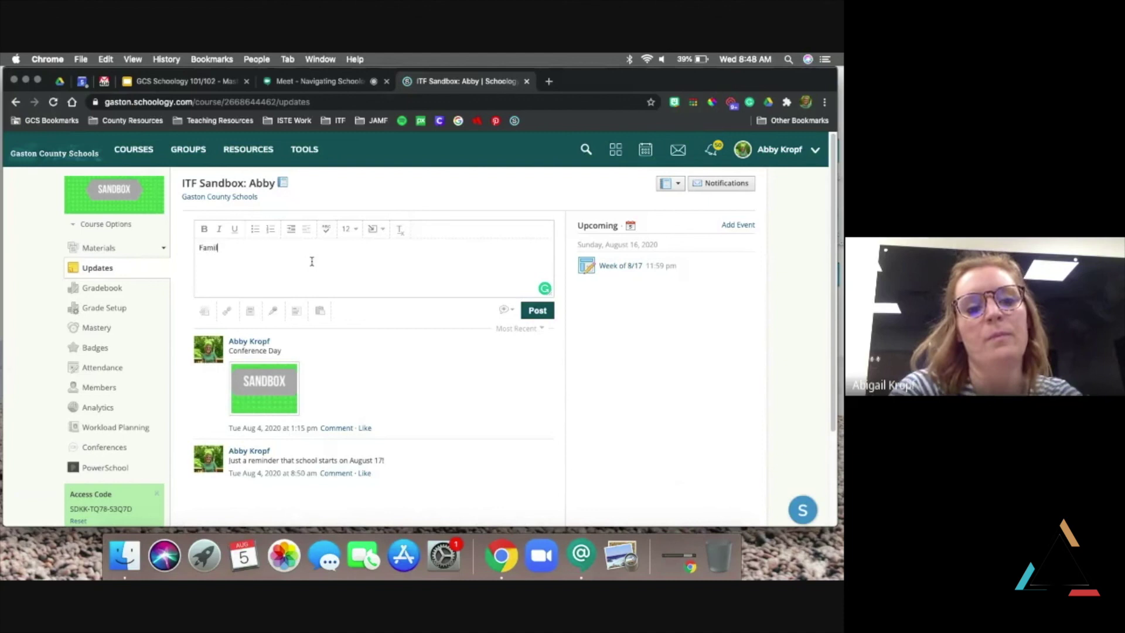
text(y Fun Night is )
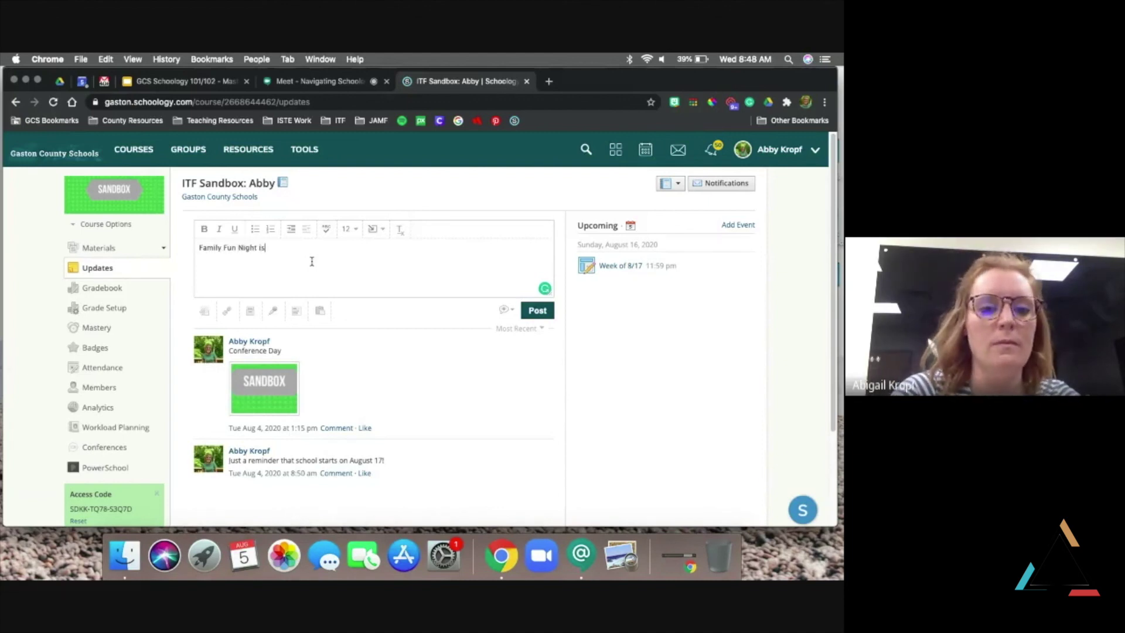
text(Octo)
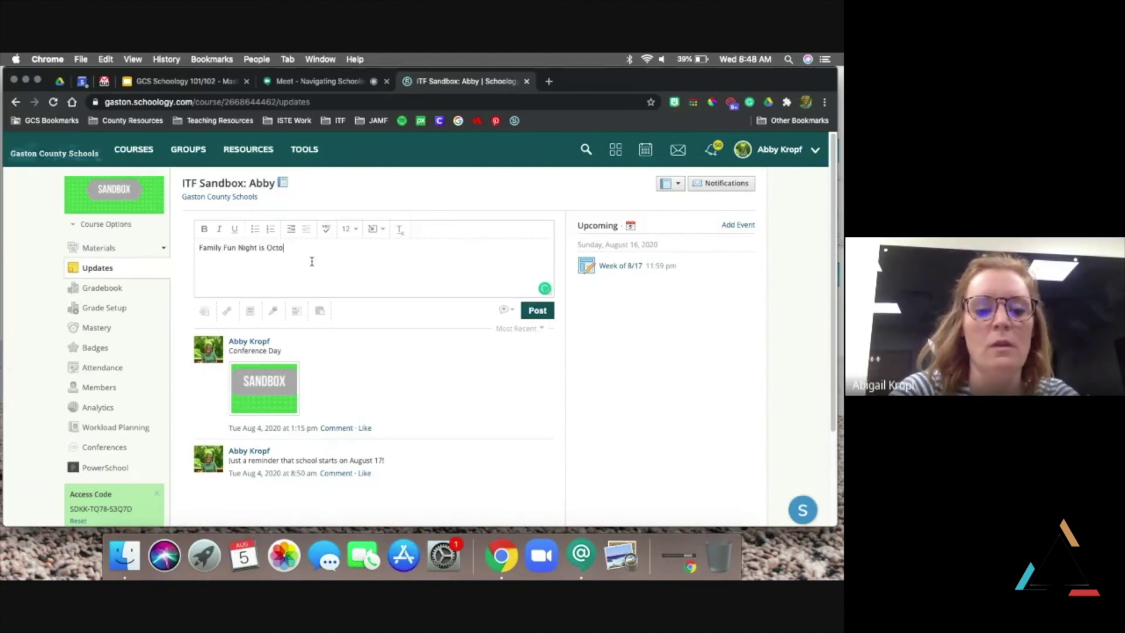
text(ber 12!)
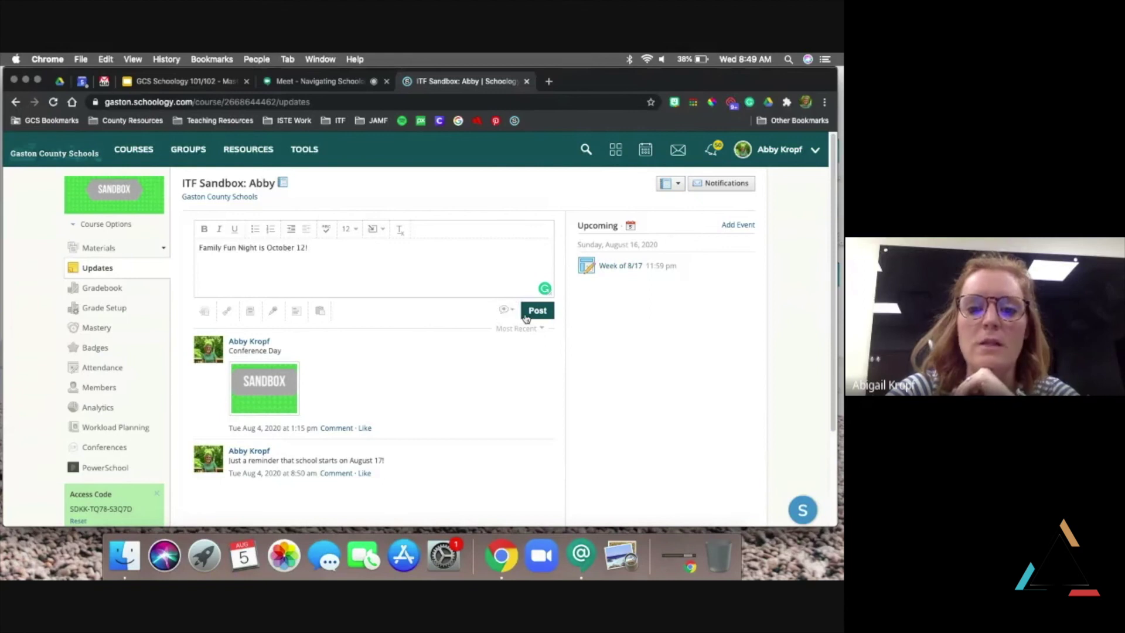
Publish the Family Fun Night update as an announcement, then remove it from the course header
click(511, 312)
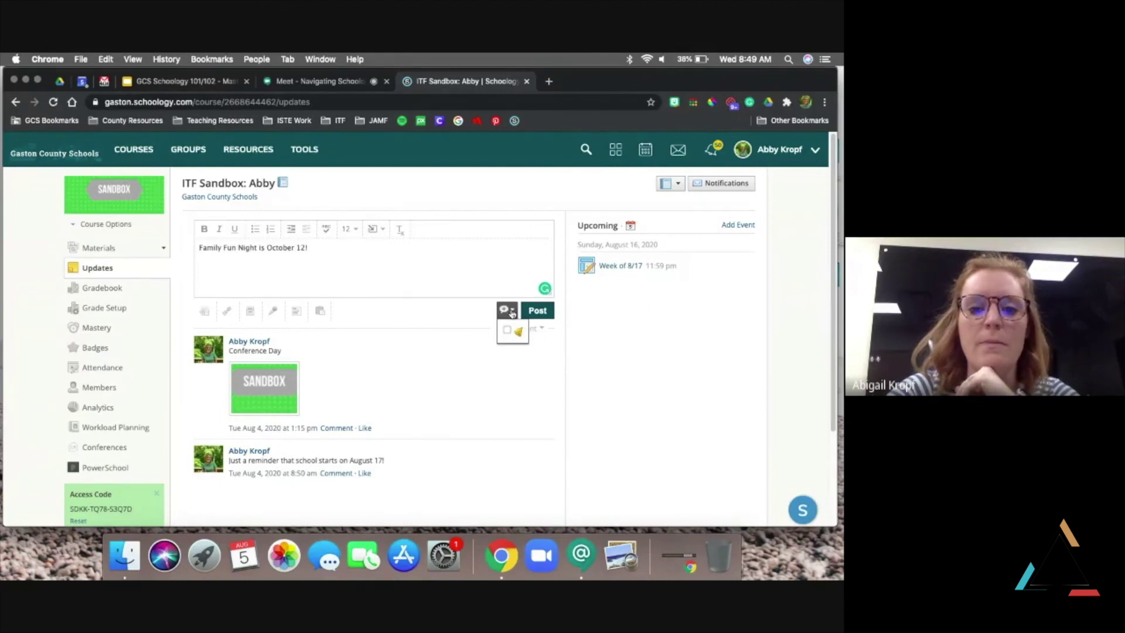
click(507, 329)
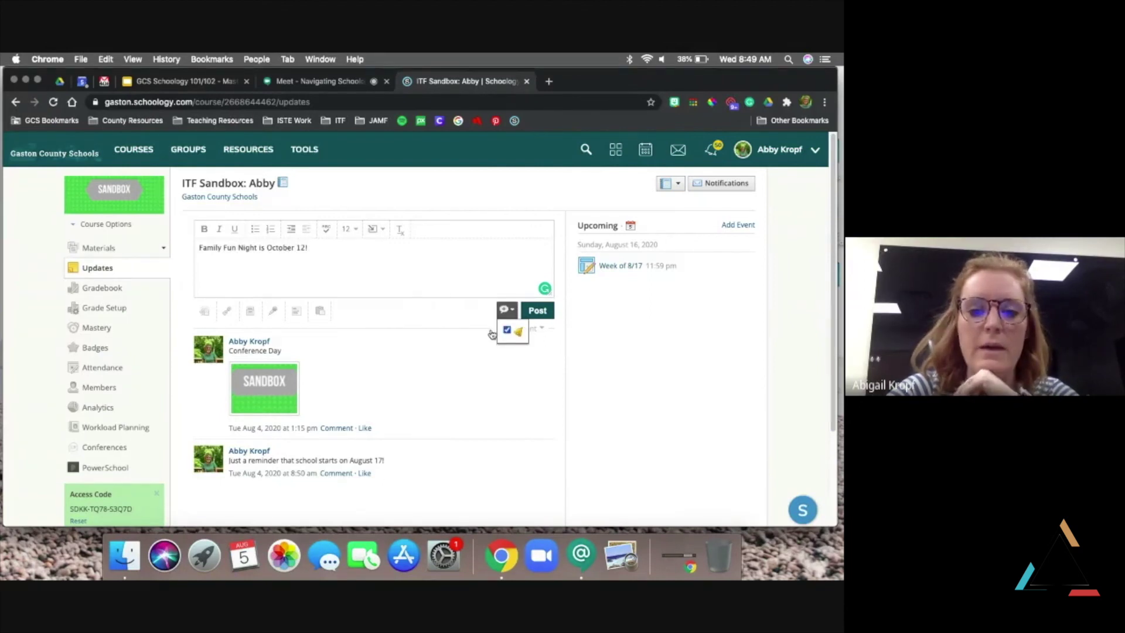
click(422, 317)
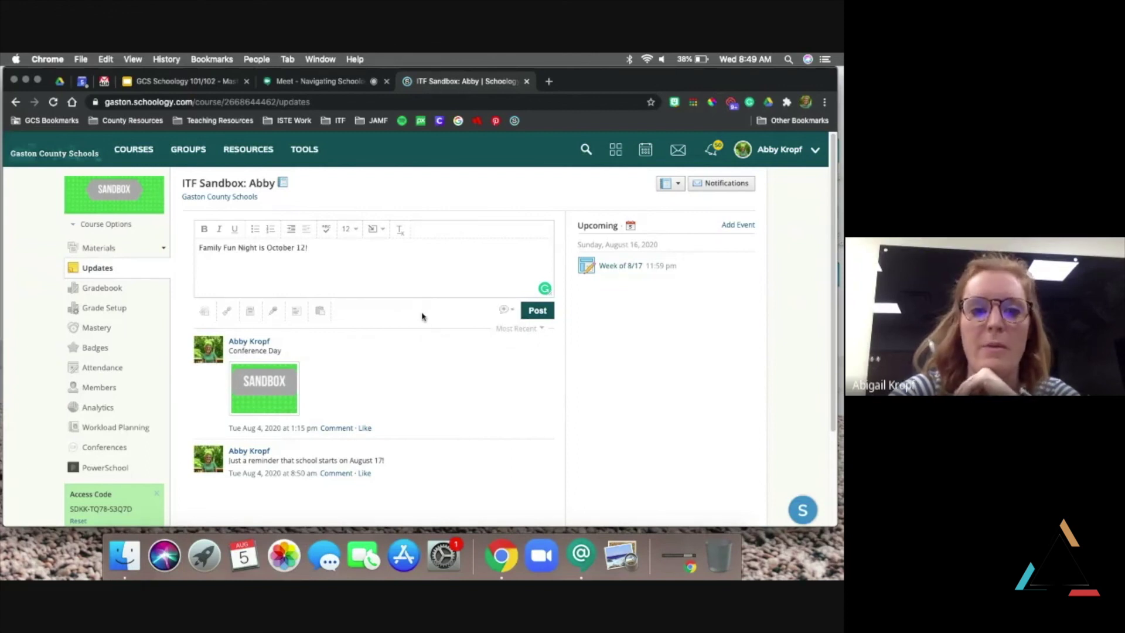
click(544, 317)
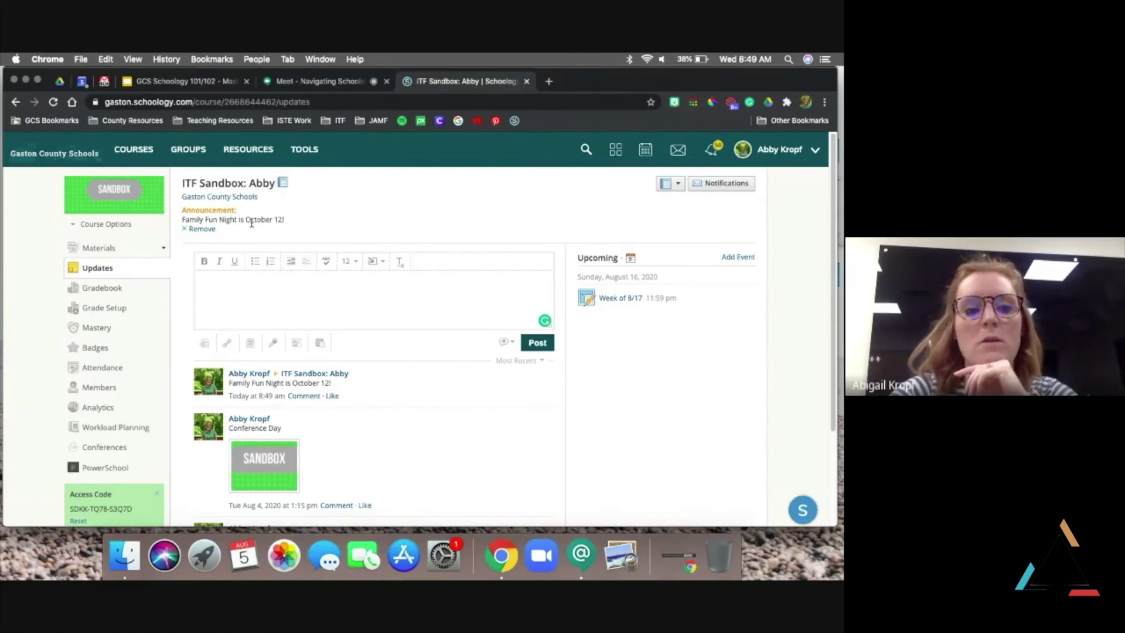
click(197, 230)
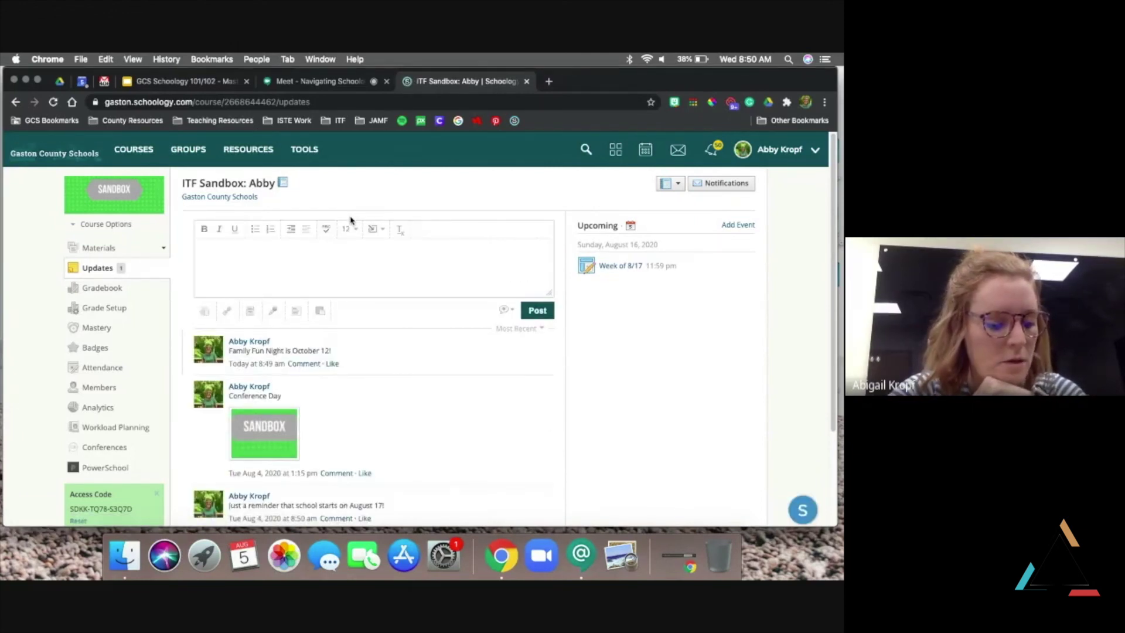
click(210, 82)
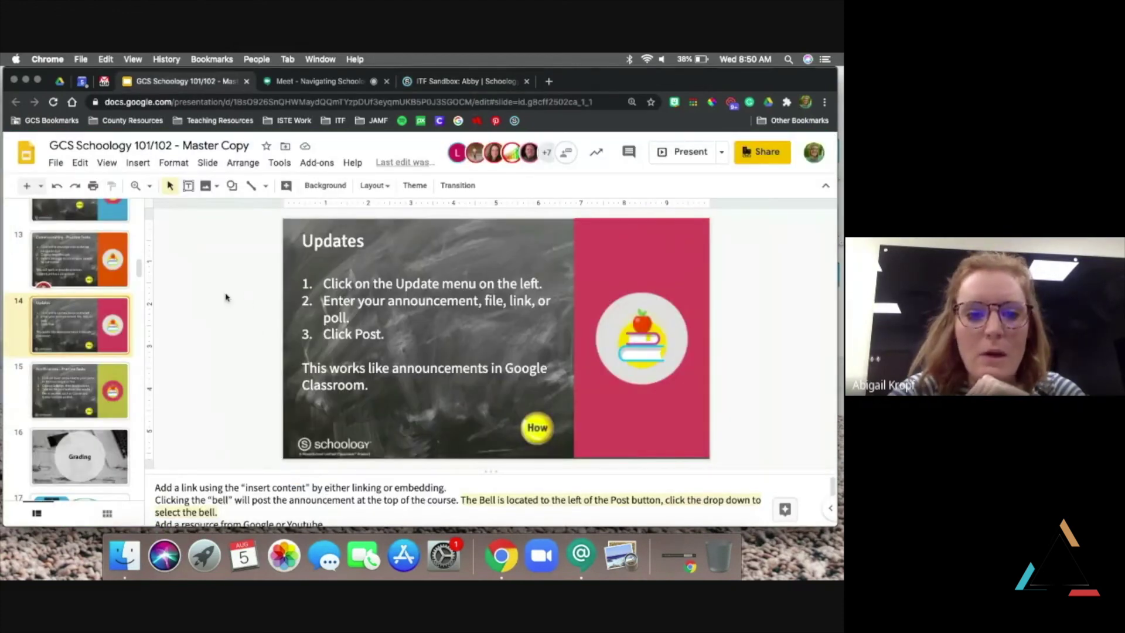
Return to the ITF Sandbox: Abby Updates feed in Schoology
click(420, 81)
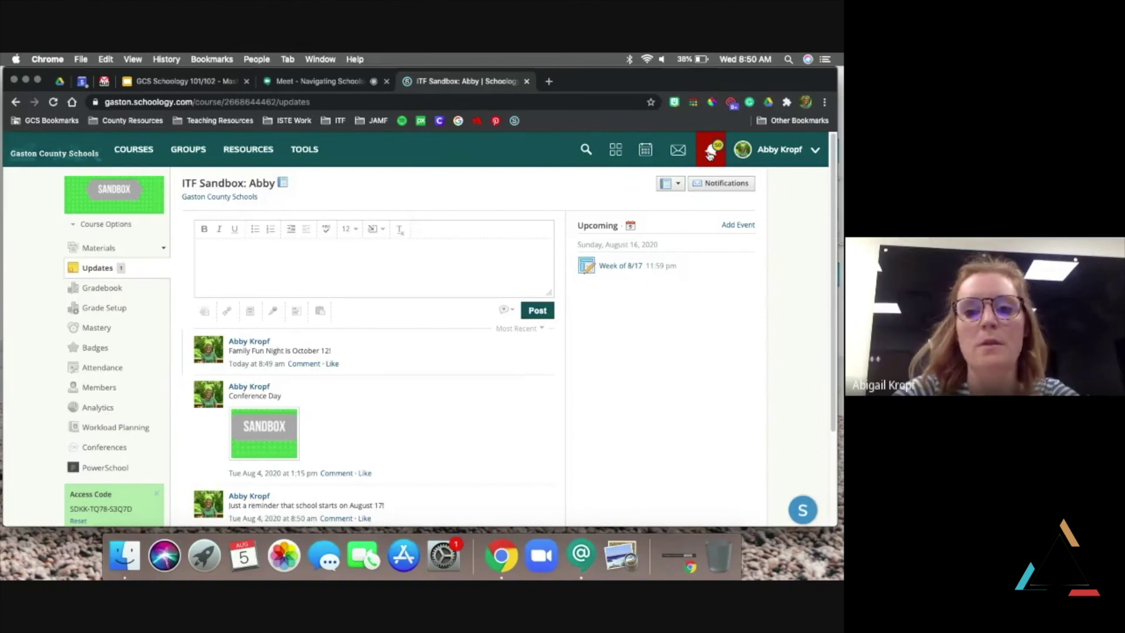
Open Account Settings from the user name menu at the top right
click(806, 161)
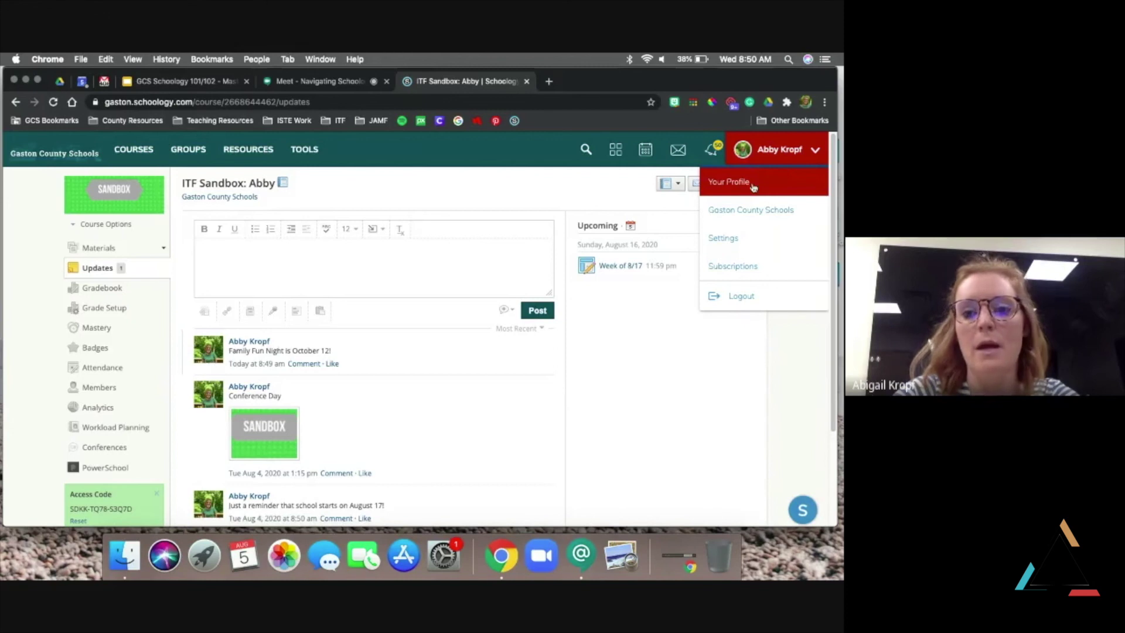
click(735, 244)
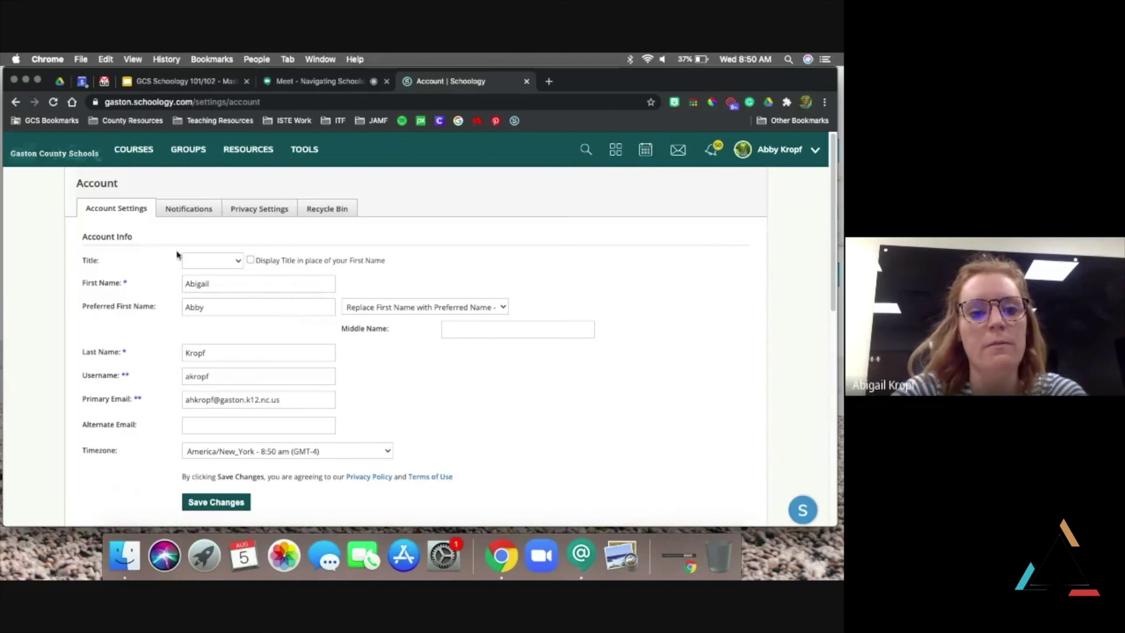
Open the Notifications tab and scroll through the Academic, Groups, School and Personal email settings
click(198, 210)
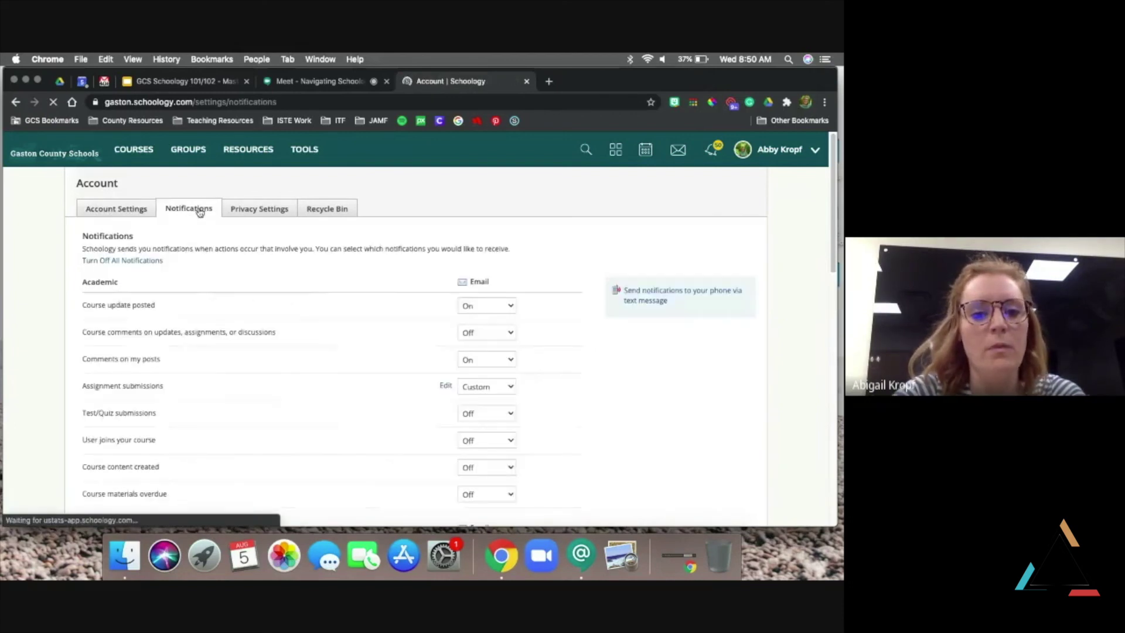
scroll(359, 303, down, 1)
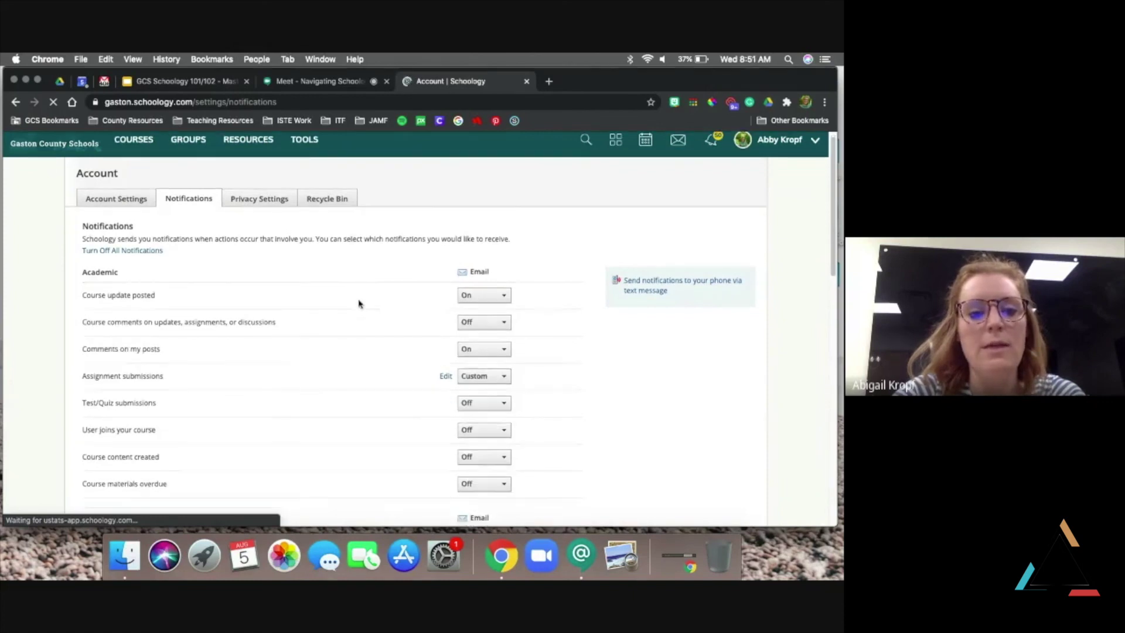
scroll(359, 303, down, 8)
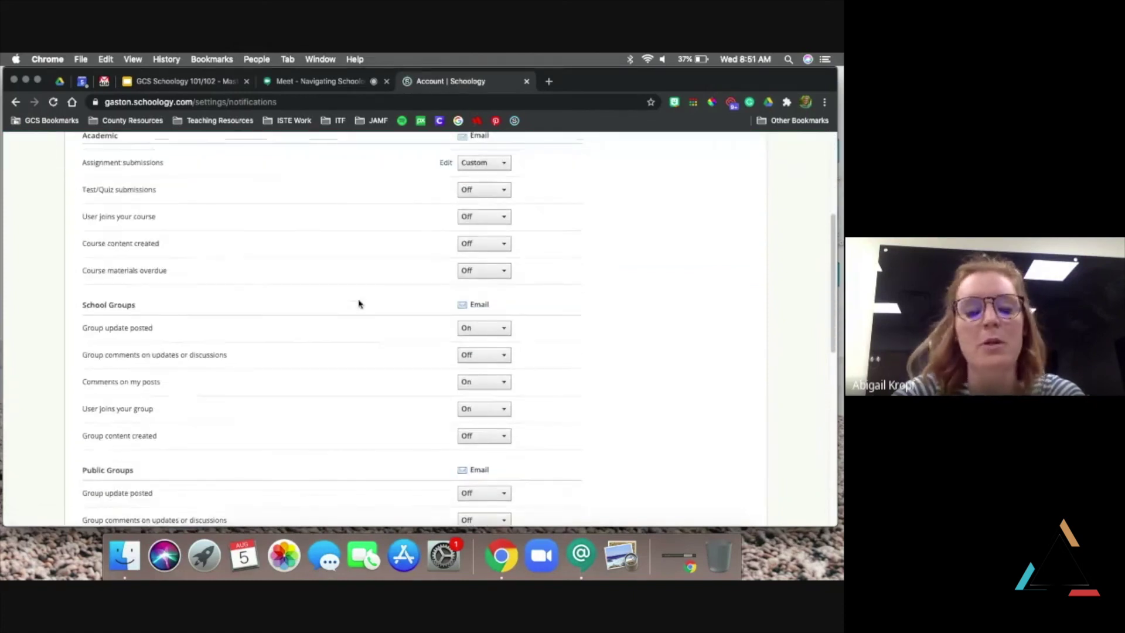
scroll(359, 304, down, 2)
scroll(359, 304, down, 4)
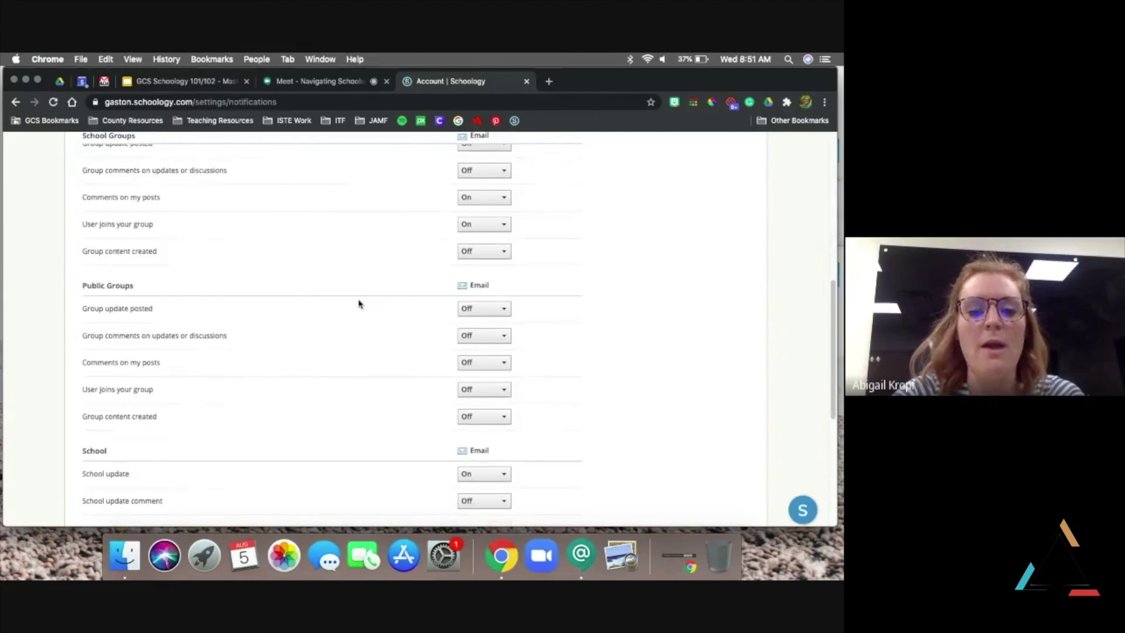
scroll(359, 304, down, 10)
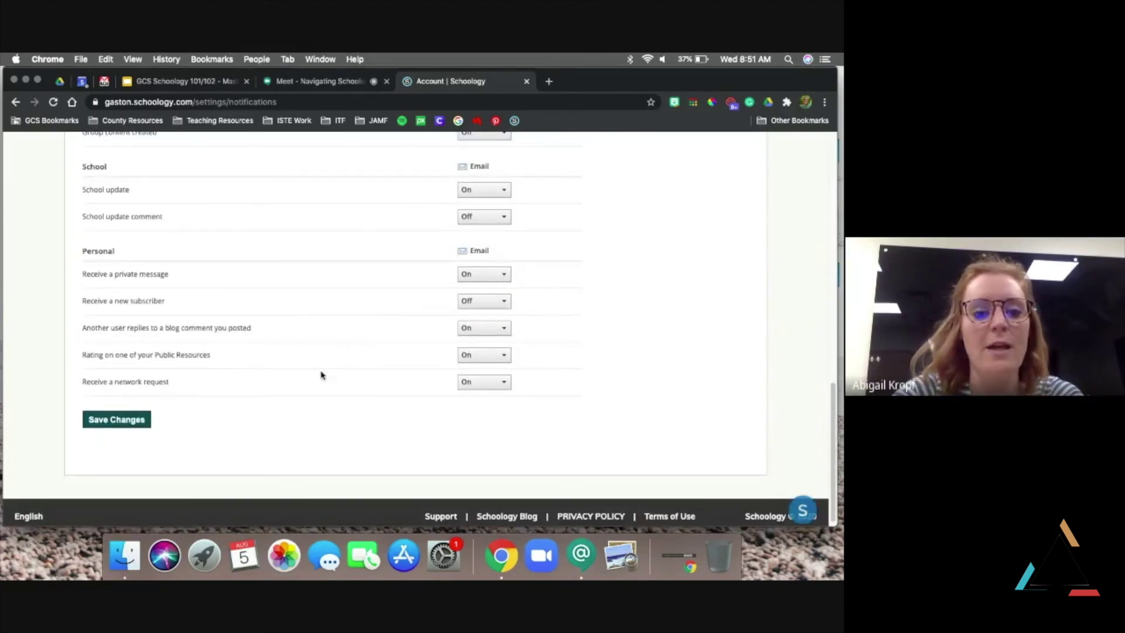
scroll(321, 375, up, 4)
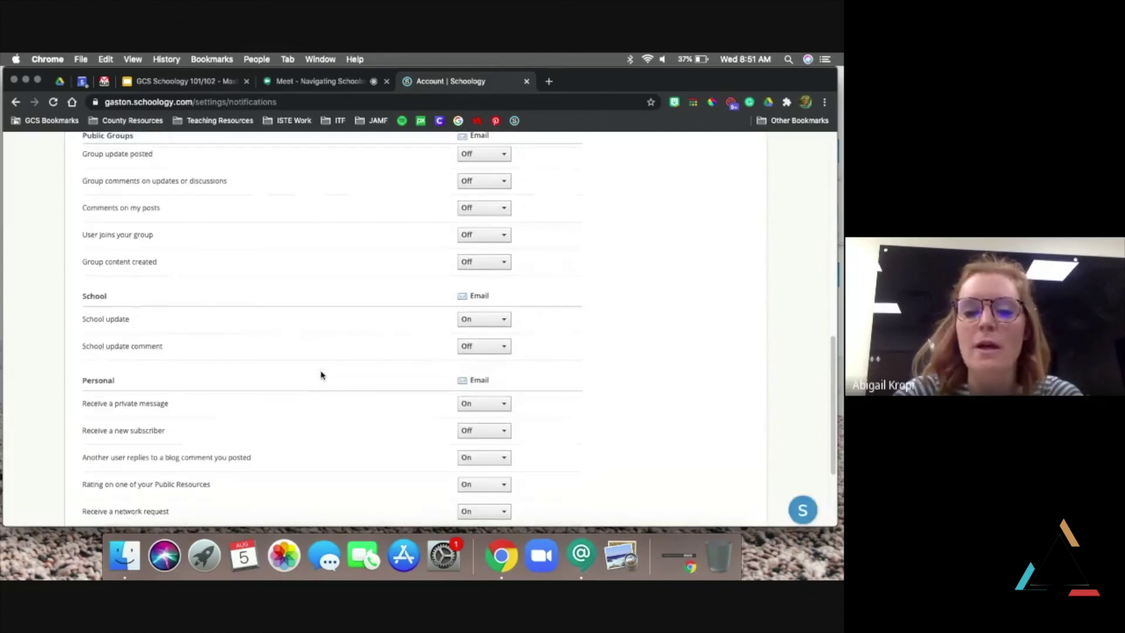
scroll(321, 375, up, 7)
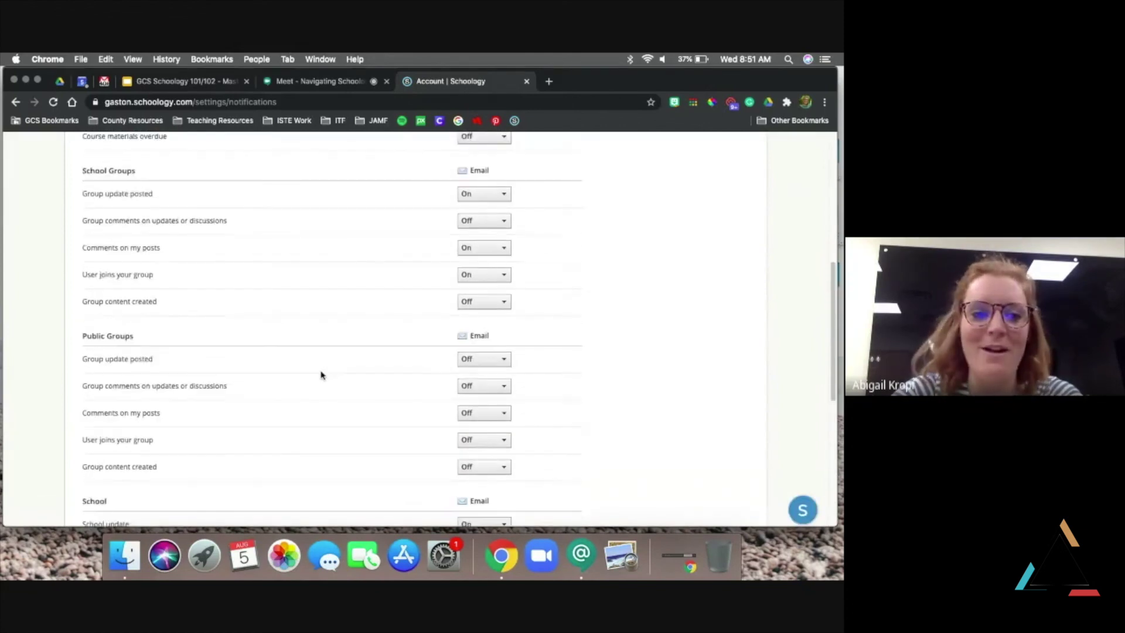
scroll(321, 375, up, 8)
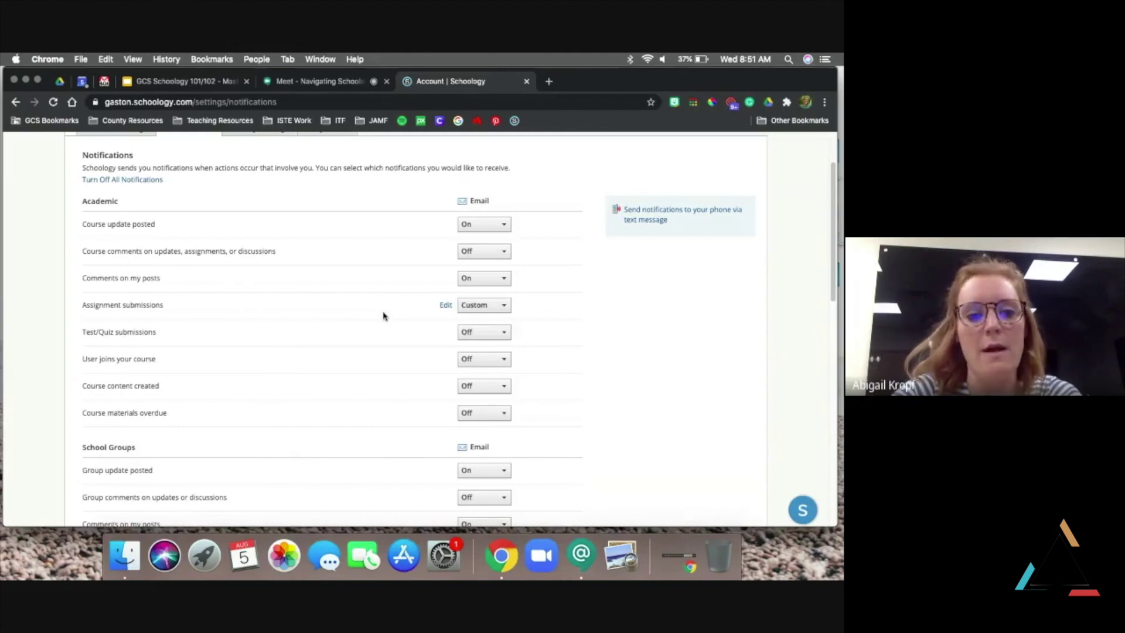
Keep Assignment submissions on Custom, review its course checkboxes without saving, then show the Courses list
click(502, 306)
click(487, 352)
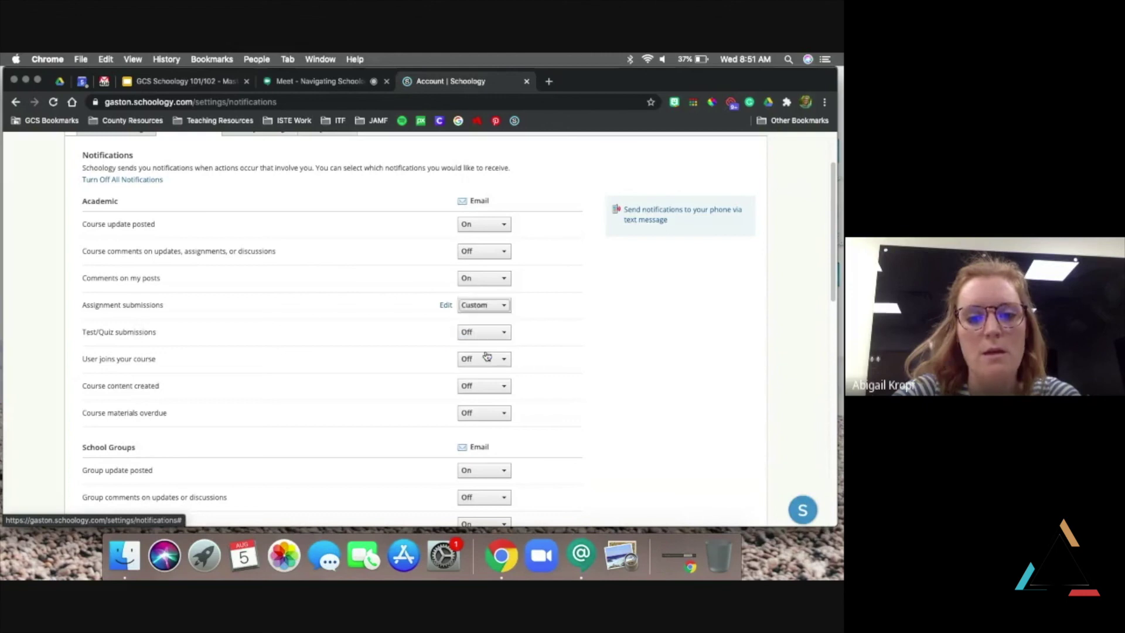
click(445, 306)
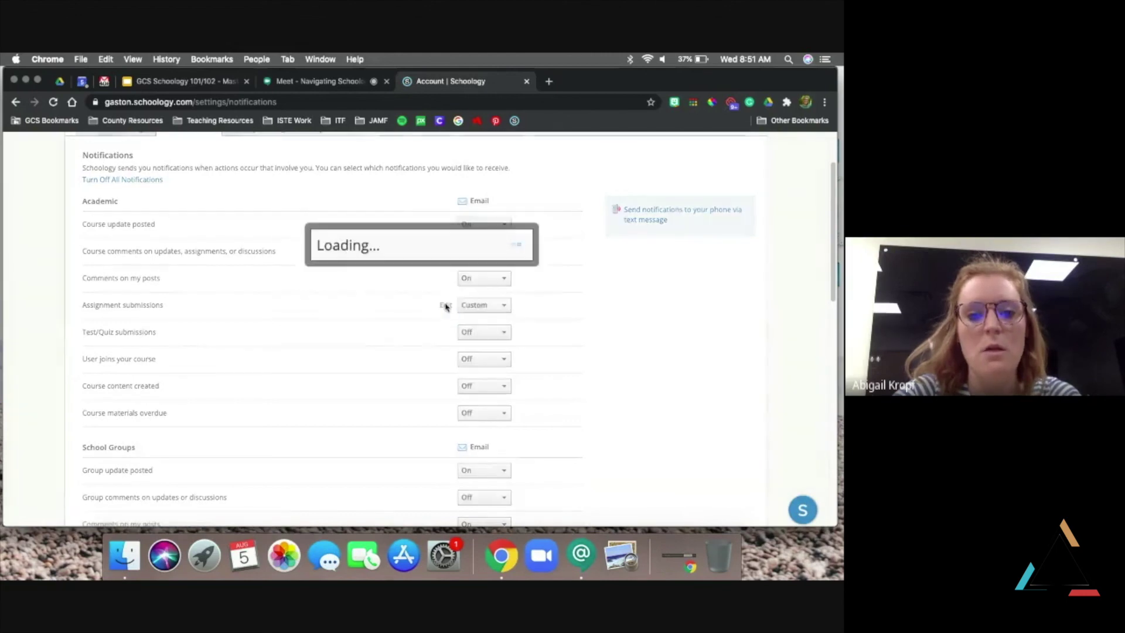
scroll(398, 250, down, 2)
scroll(398, 250, down, 1)
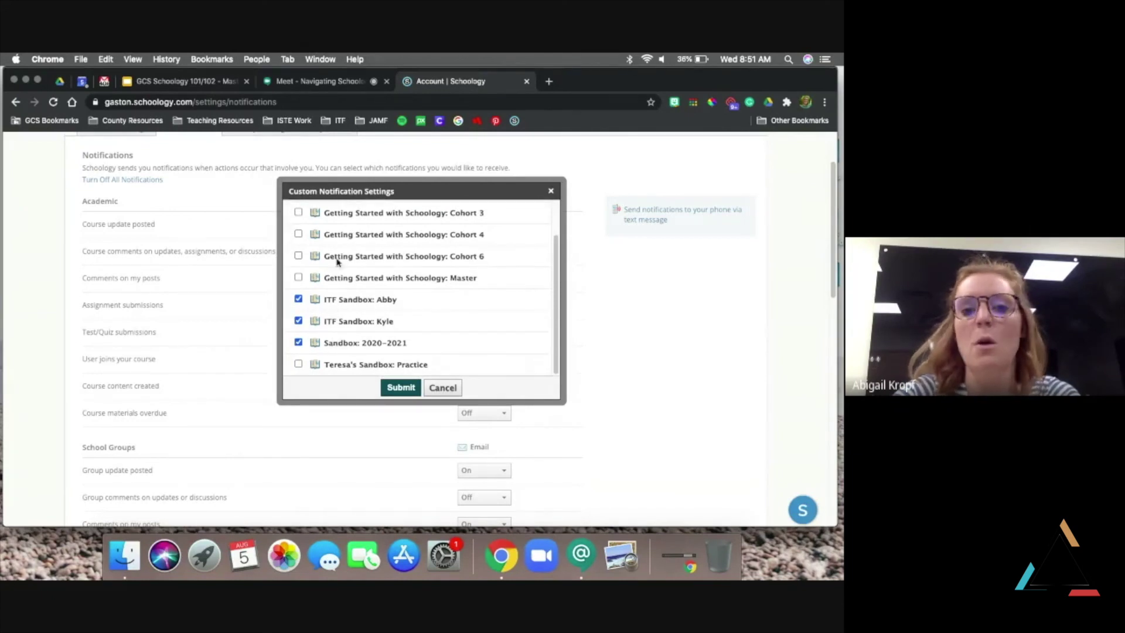
scroll(338, 262, up, 3)
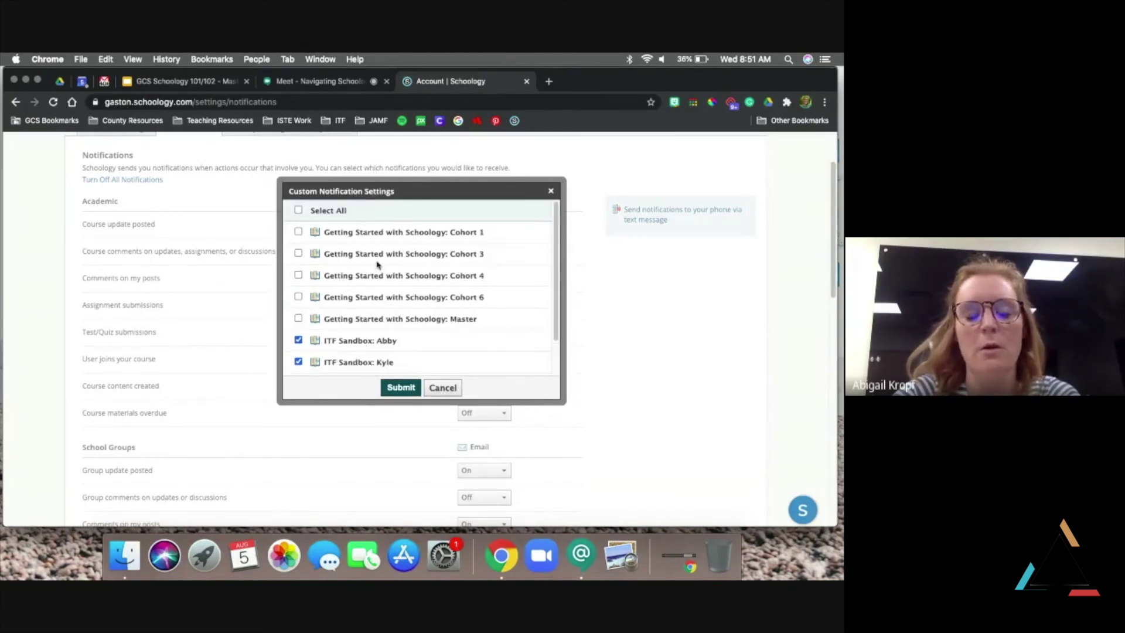
scroll(369, 276, down, 2)
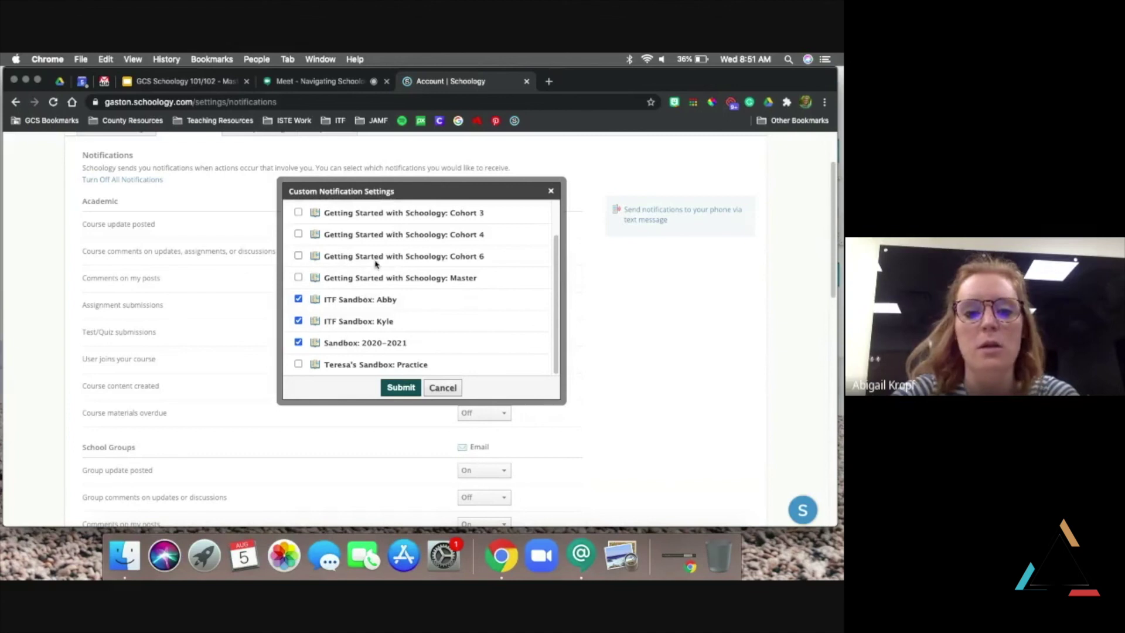
click(443, 389)
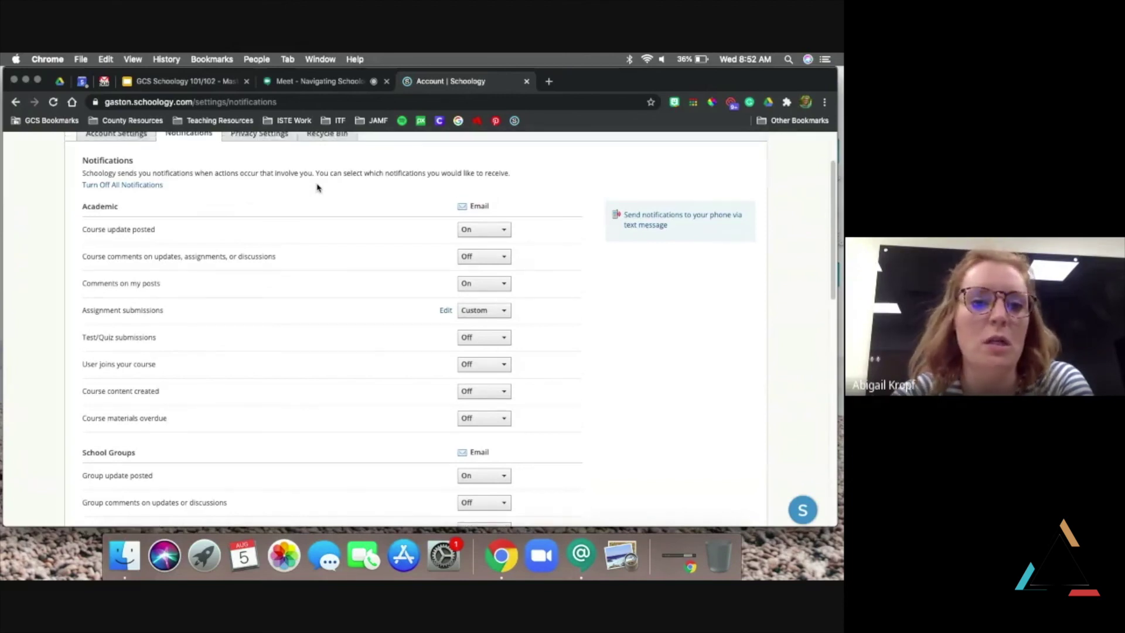
scroll(278, 181, up, 3)
click(134, 149)
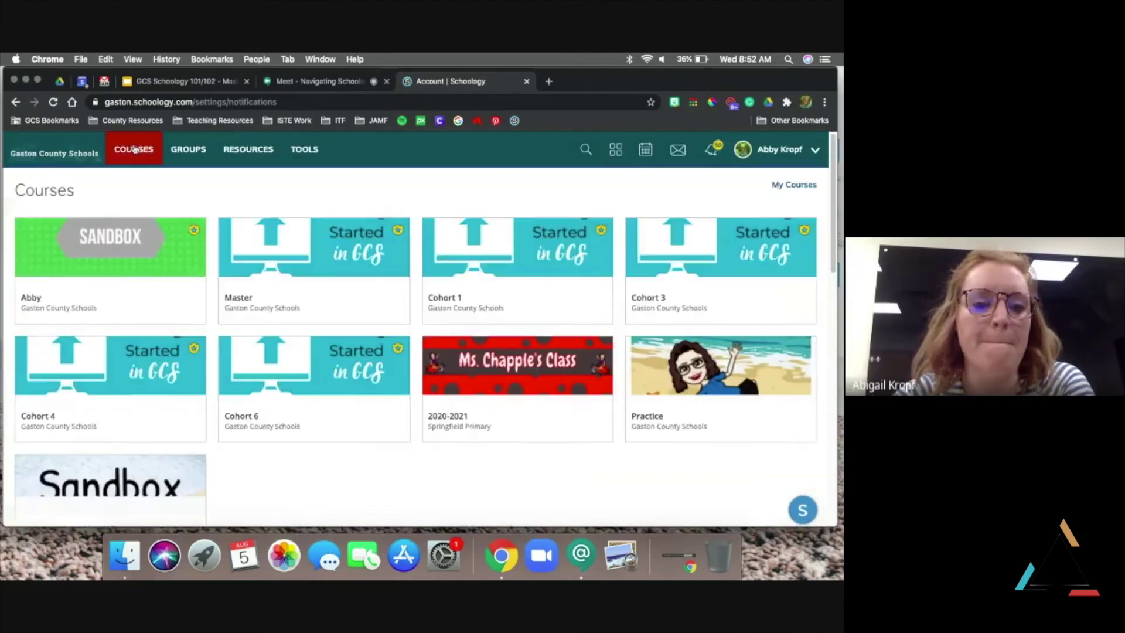
In Meet, allow notifications and mute the microphone, then return to the ITF Sandbox: Abby course
click(345, 82)
click(244, 168)
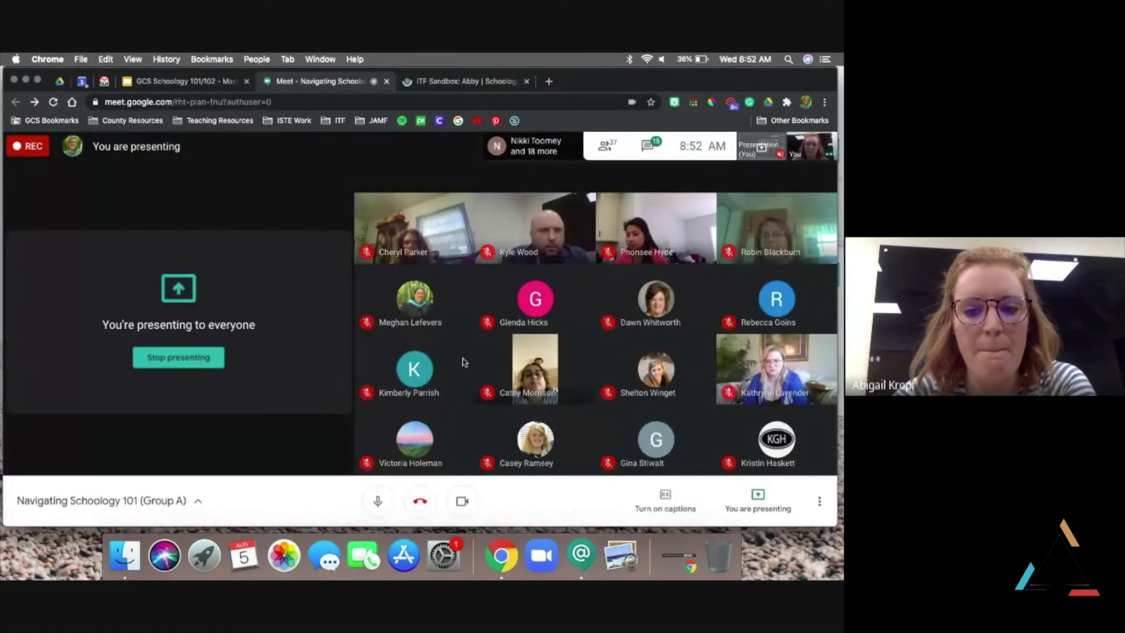
click(378, 501)
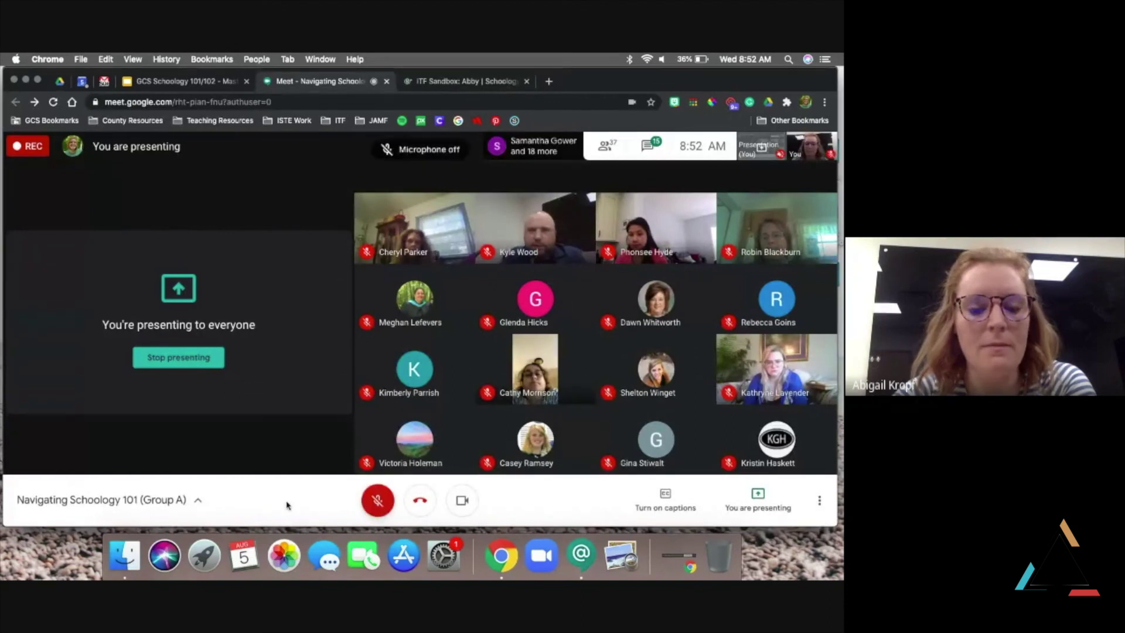
click(493, 86)
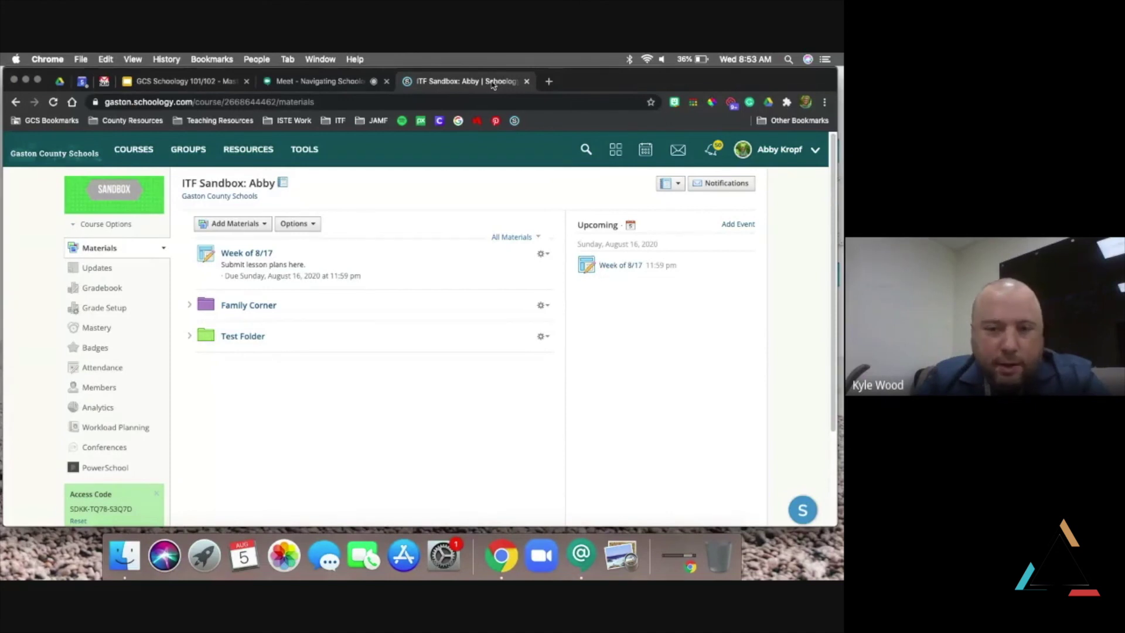
Review the 50 recent Schoology notifications to clear the unread count, then return to Google Meet
click(712, 153)
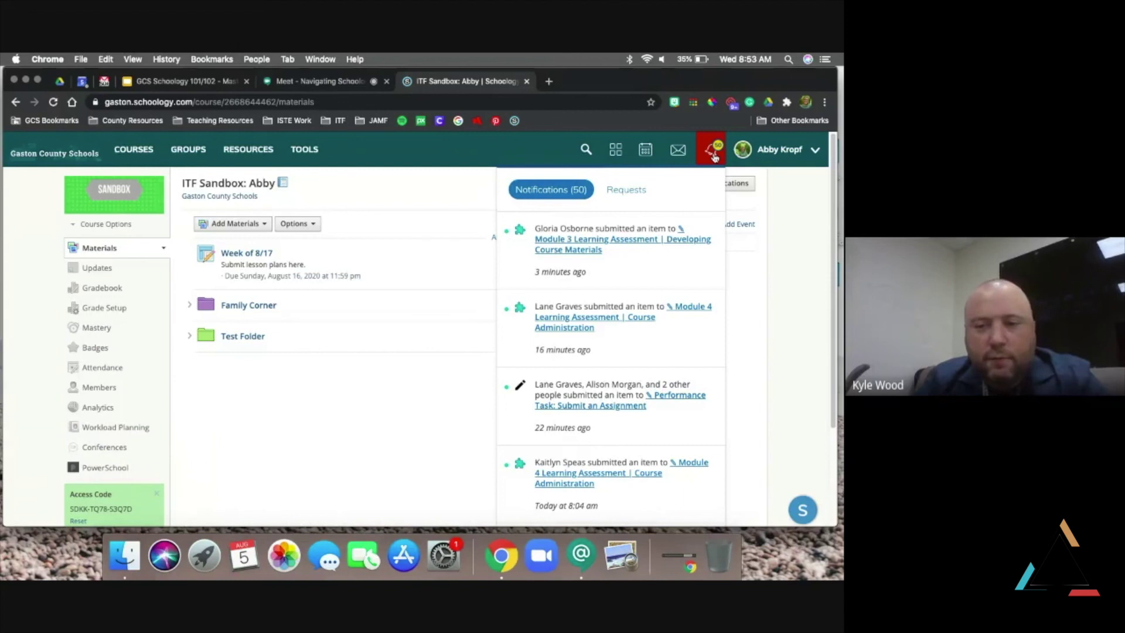
click(713, 155)
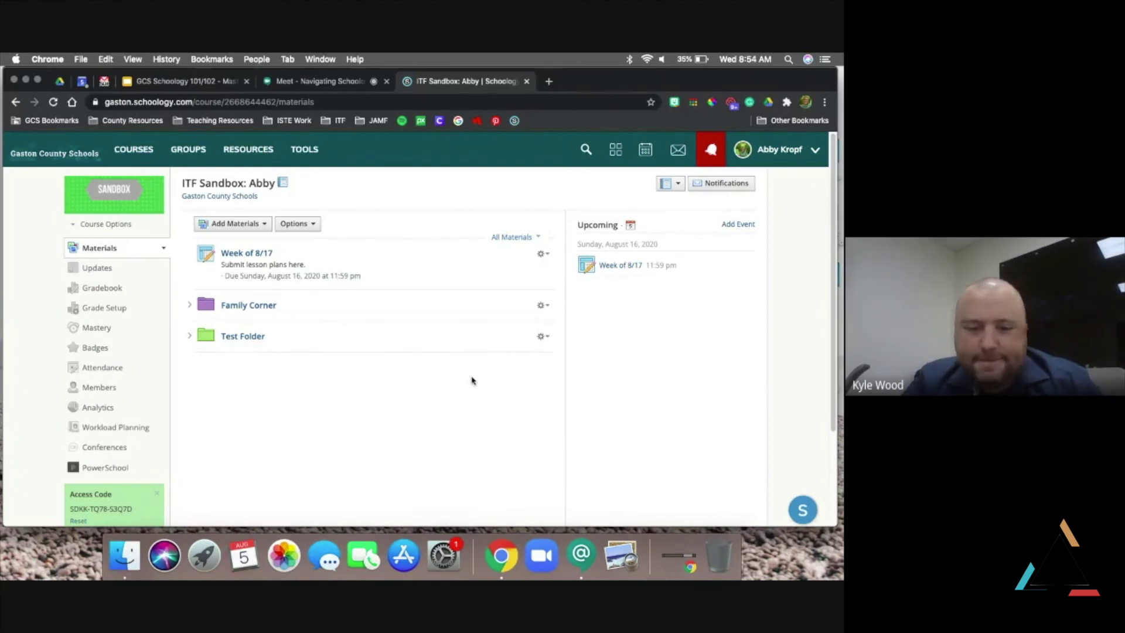
click(328, 82)
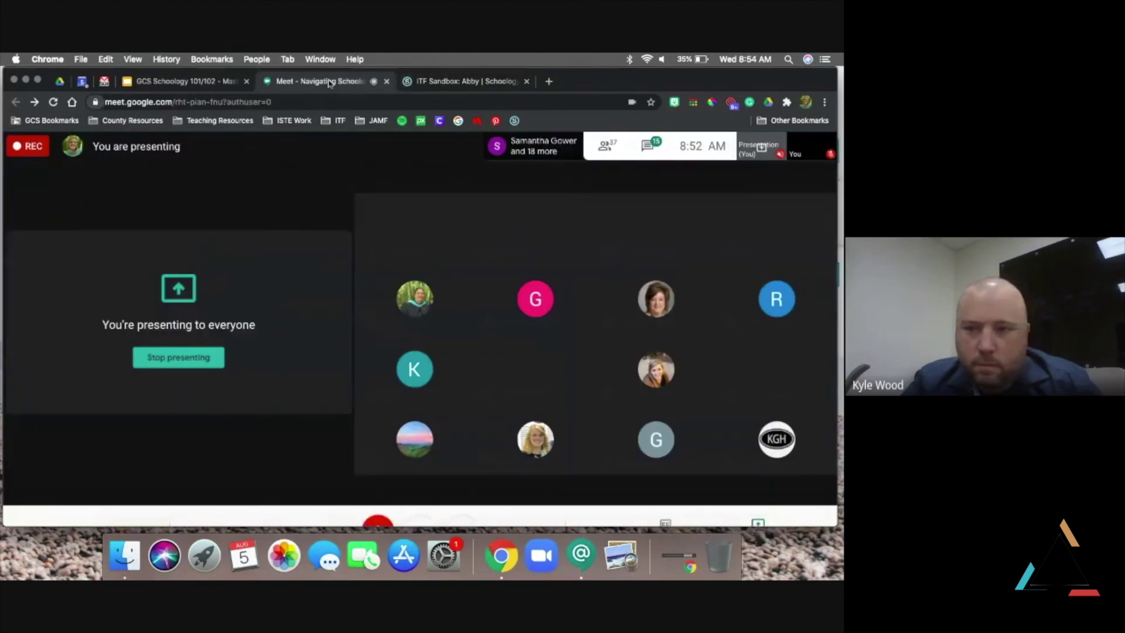
Allow Meet notifications, then go back to the ITF Sandbox: Abby Materials page with Ctrl+Tab
click(243, 166)
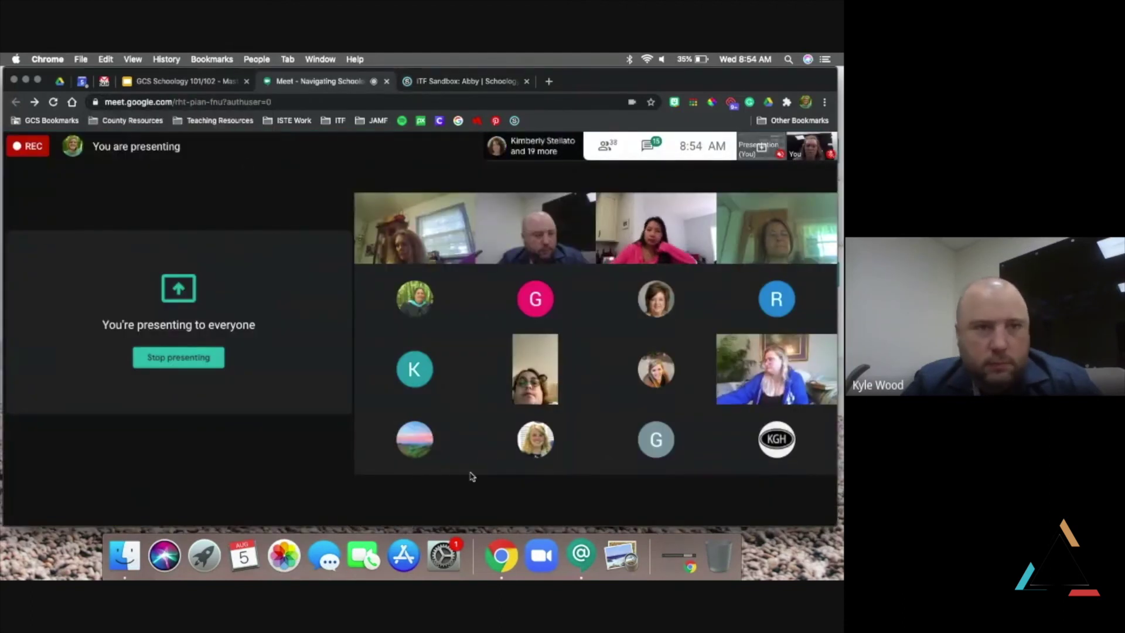
mouse_move(385, 509)
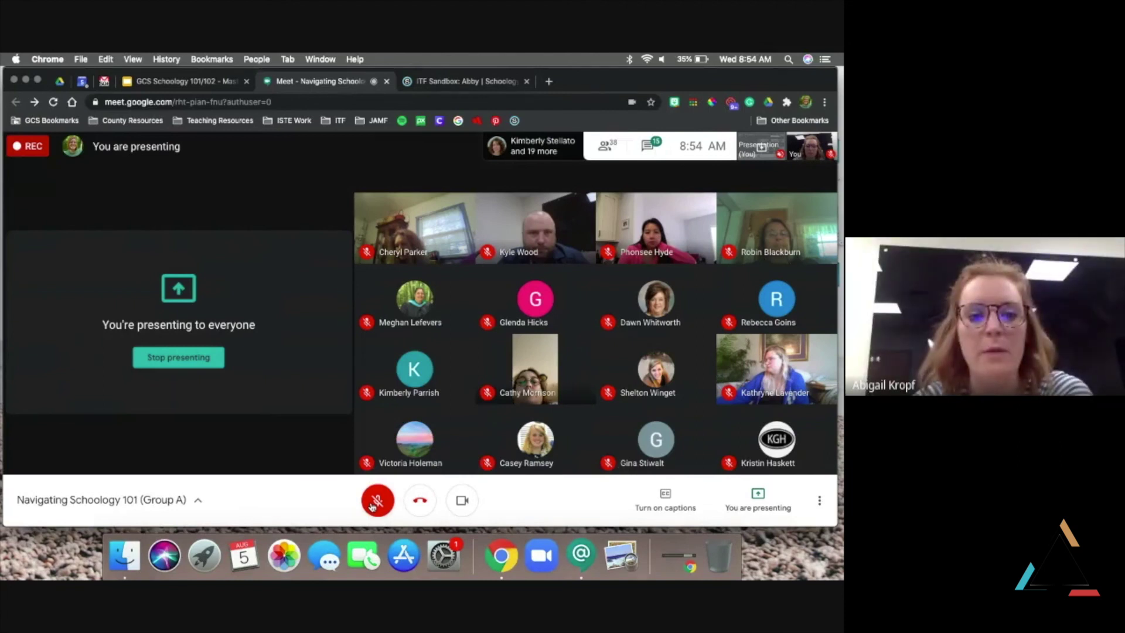
key(ctrl+Tab)
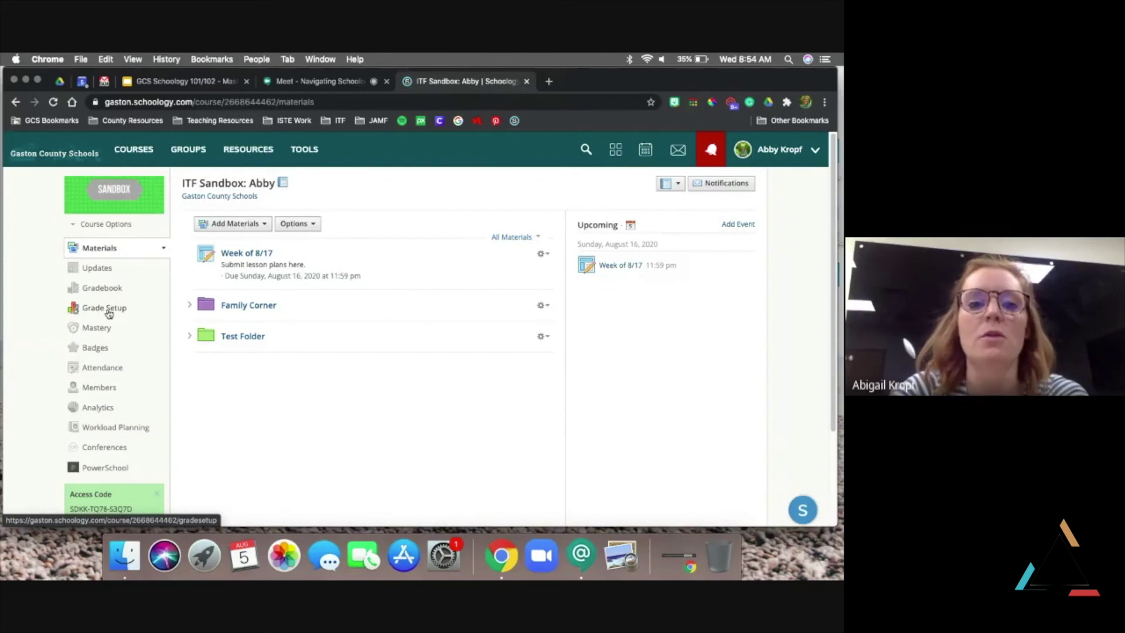
On Grade Setup, delete the Reading and Writing/Word Work grading categories
click(90, 311)
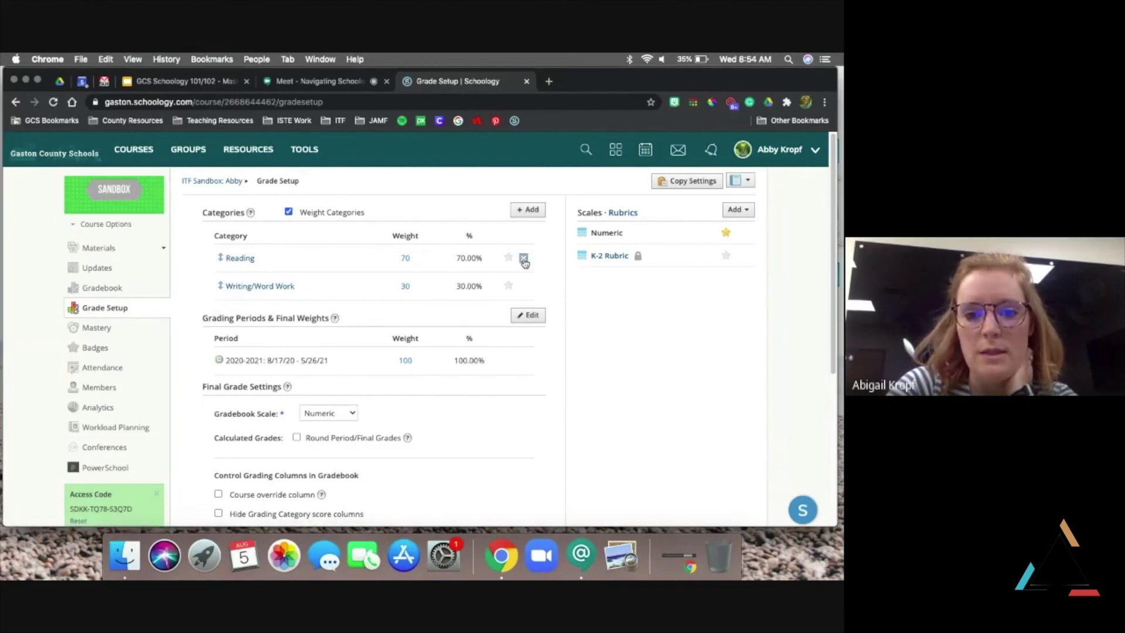
click(524, 259)
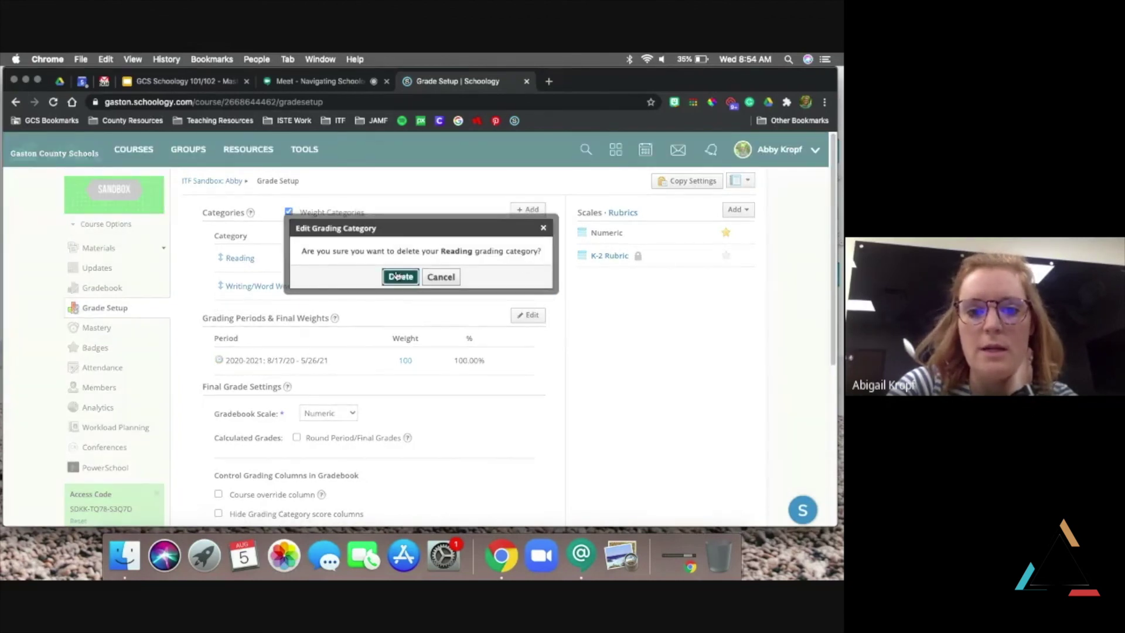
click(398, 276)
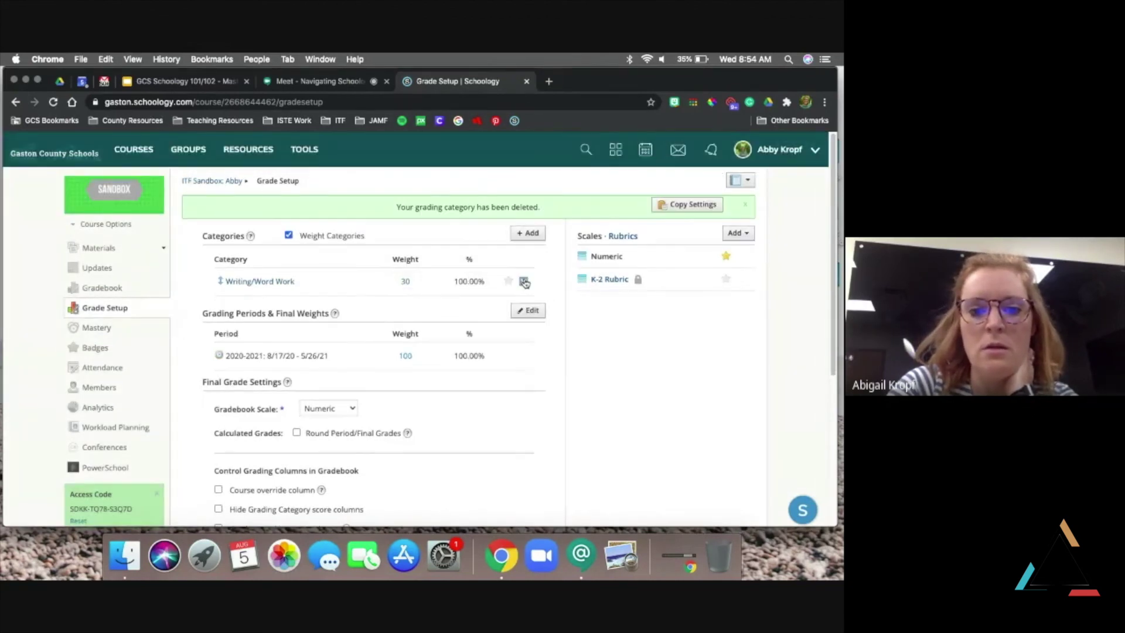
click(525, 284)
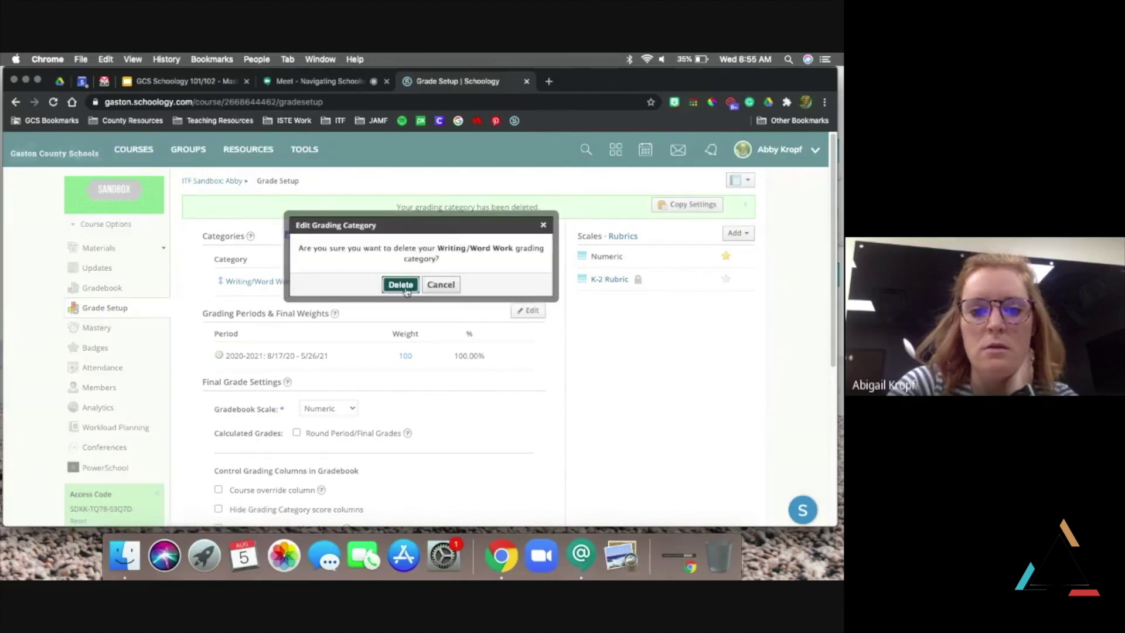
click(405, 289)
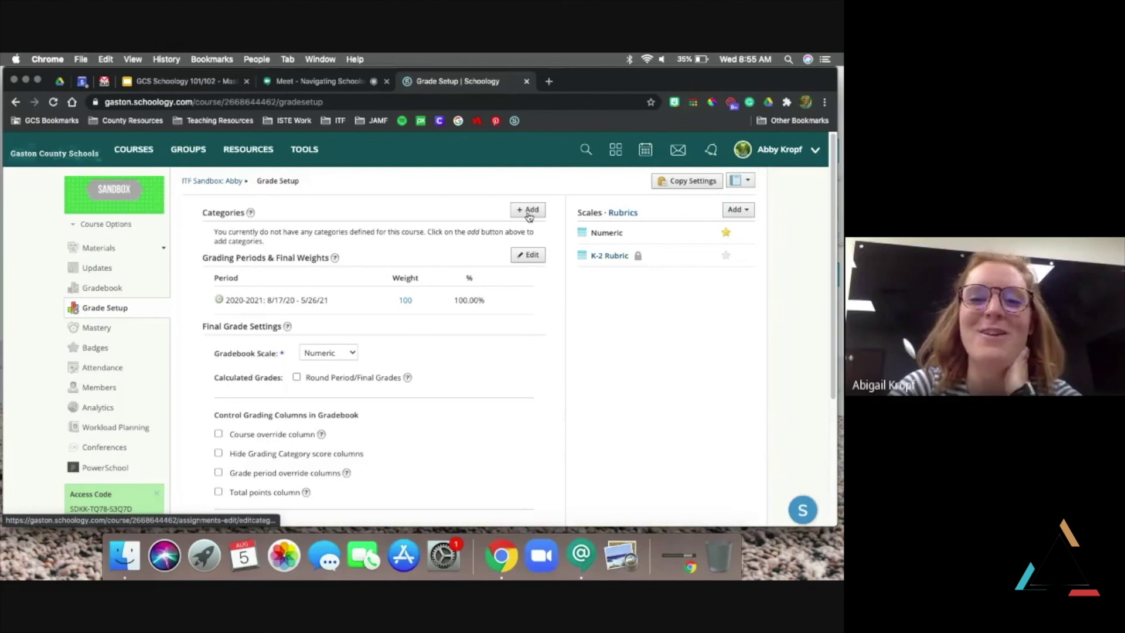
Create an Assignments grading category with weight 100 (100.00%)
click(529, 209)
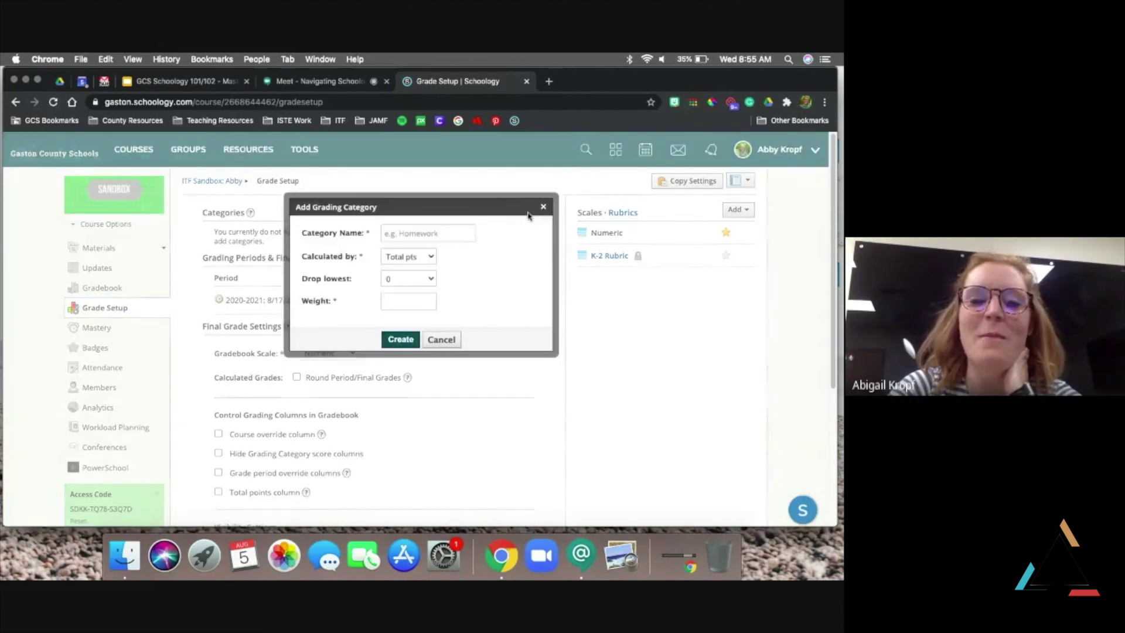
click(431, 232)
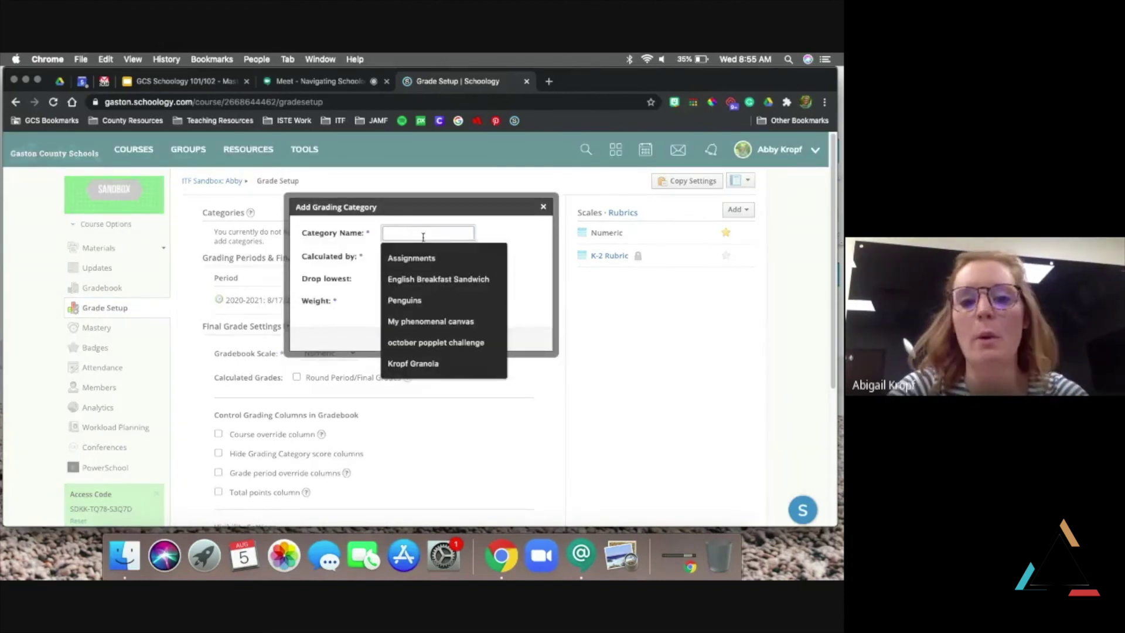
click(419, 258)
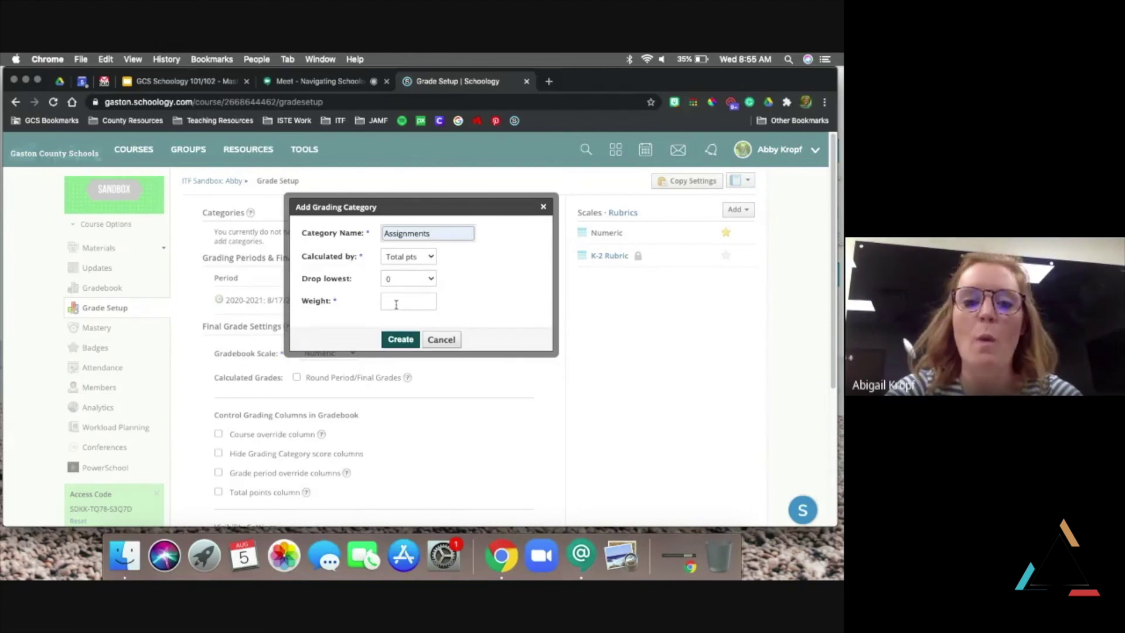
click(396, 305)
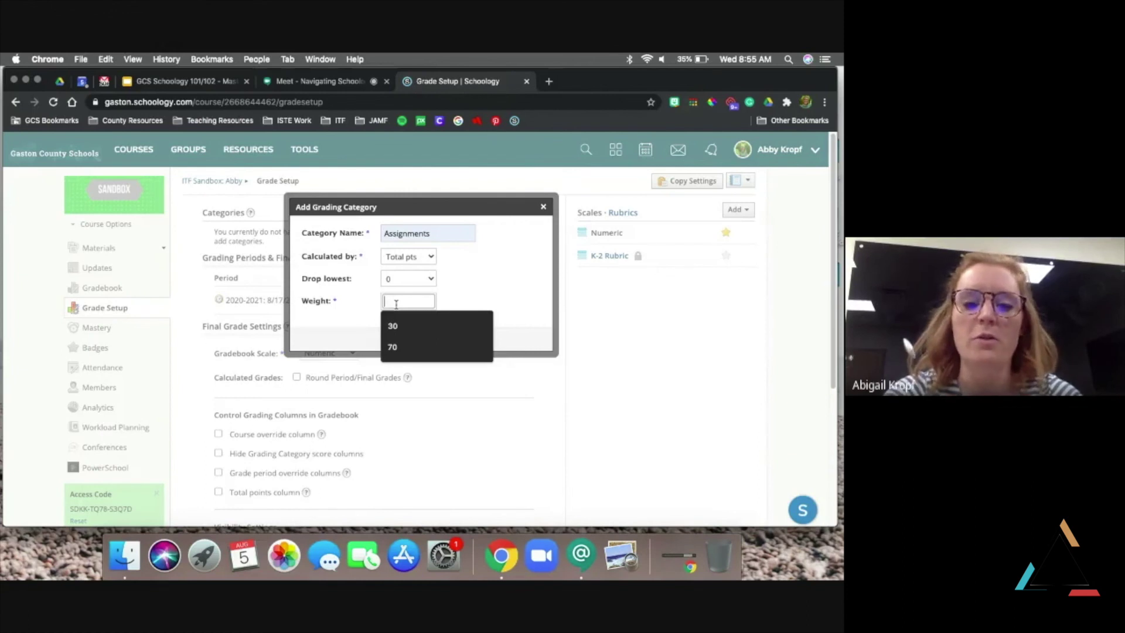
text(100)
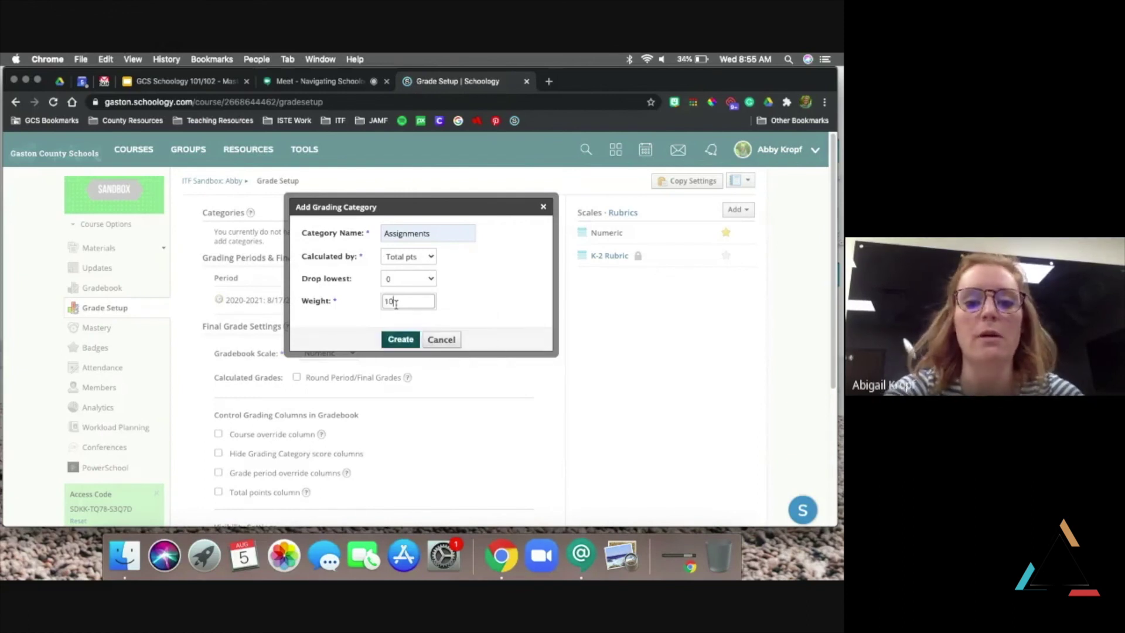
click(404, 344)
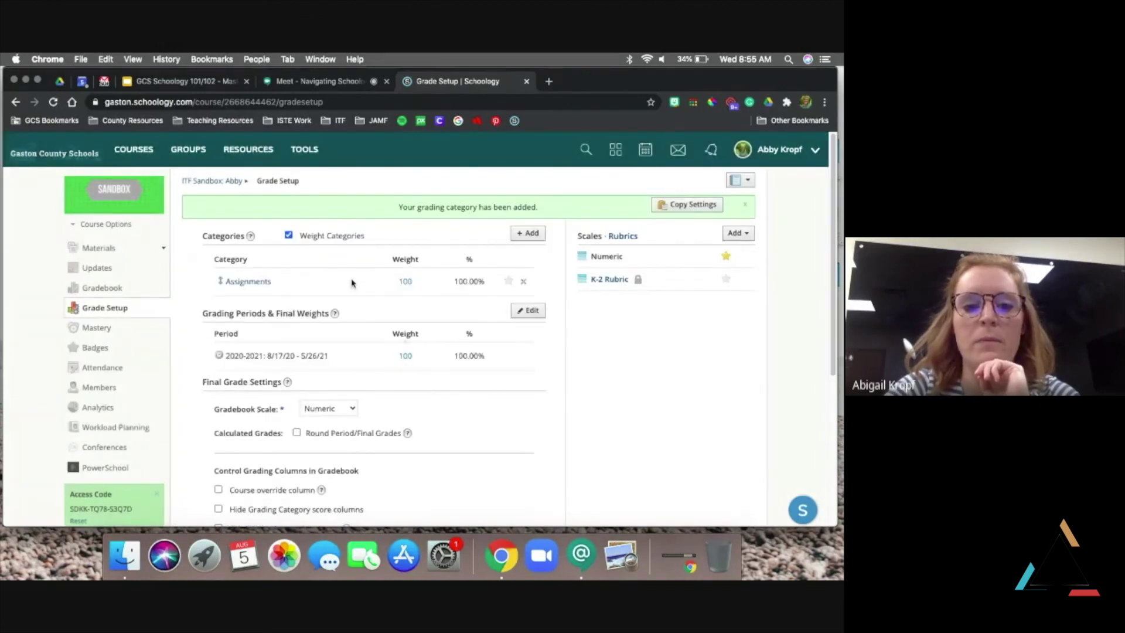
Set the Gradebook Scale under Final Grade Settings from Numeric to K-2 Rubric
scroll(352, 283, down, 1)
scroll(325, 276, down, 2)
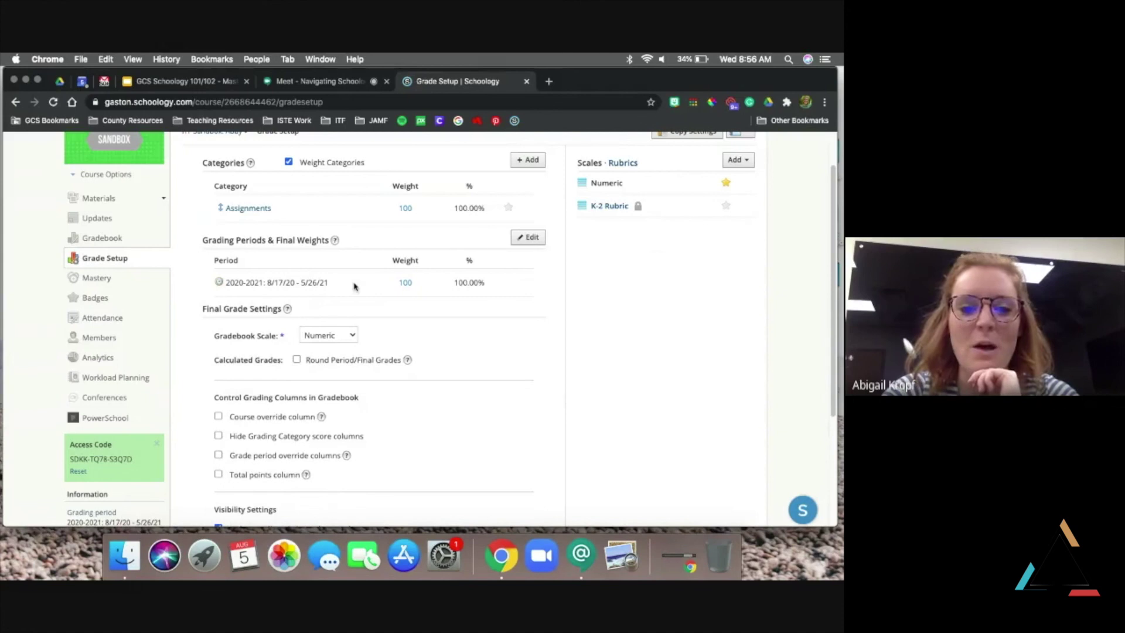
scroll(354, 286, up, 2)
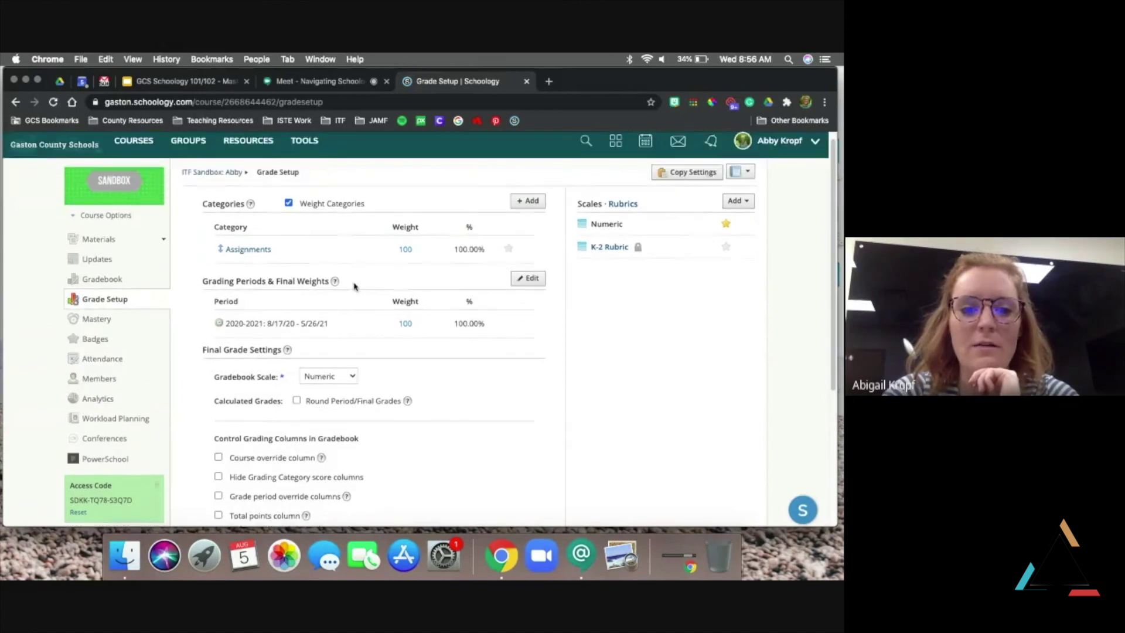
scroll(350, 303, down, 1)
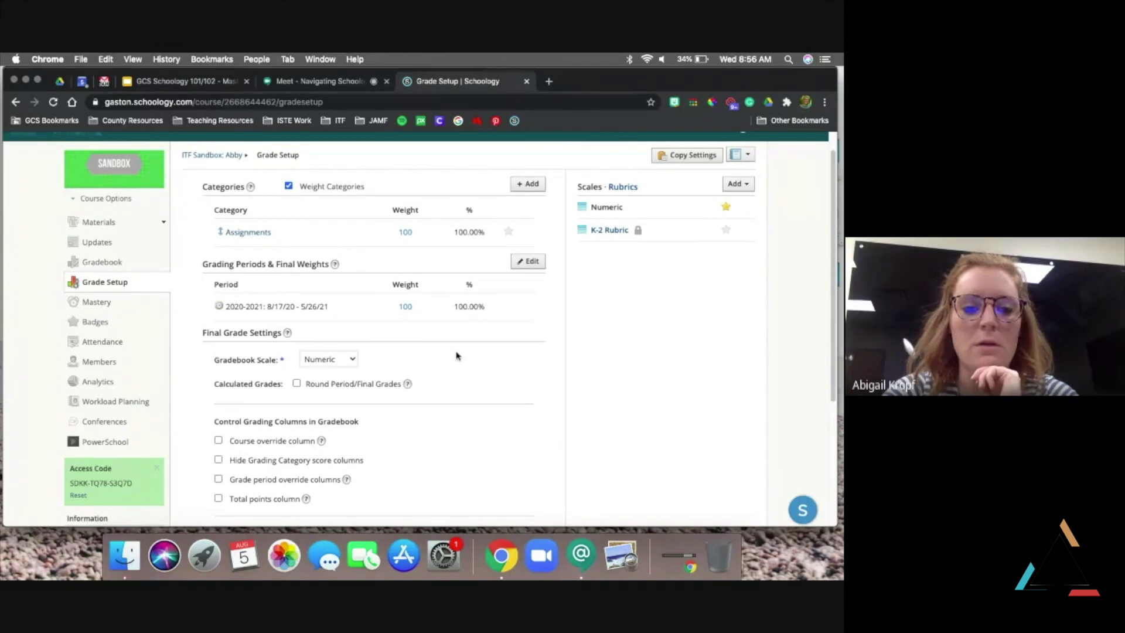
scroll(456, 355, down, 3)
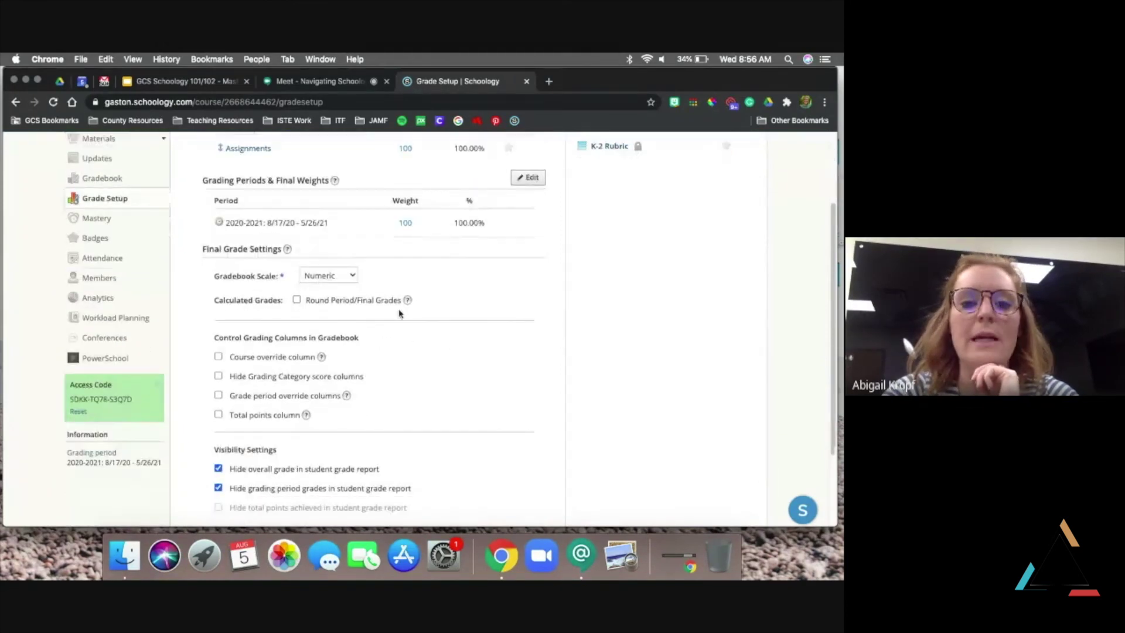
click(353, 279)
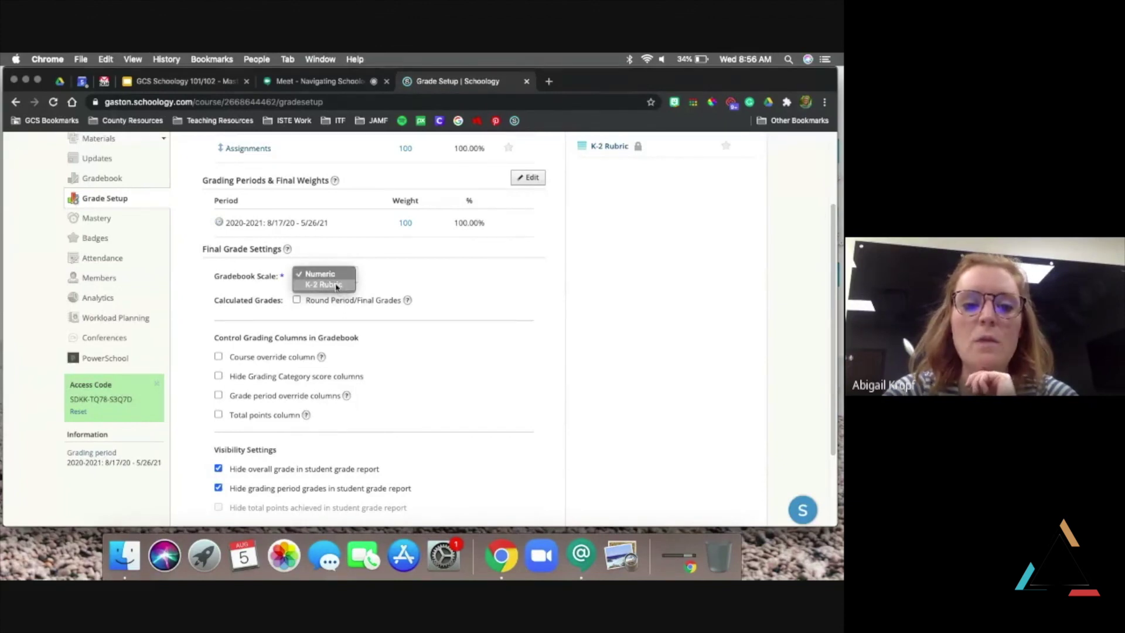
click(337, 285)
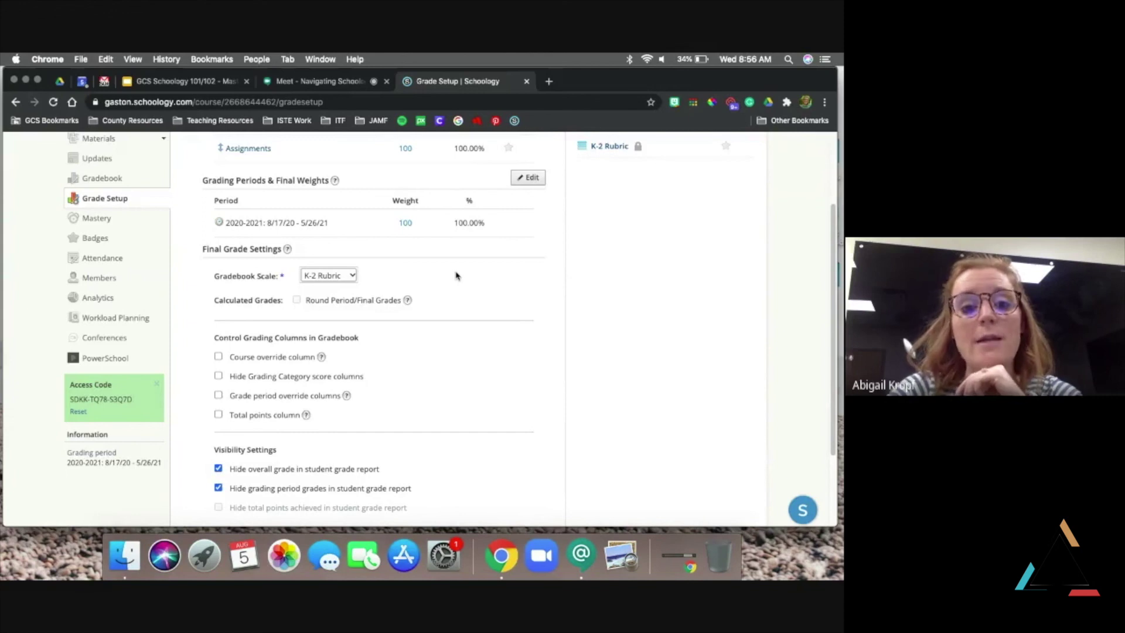
scroll(457, 276, down, 1)
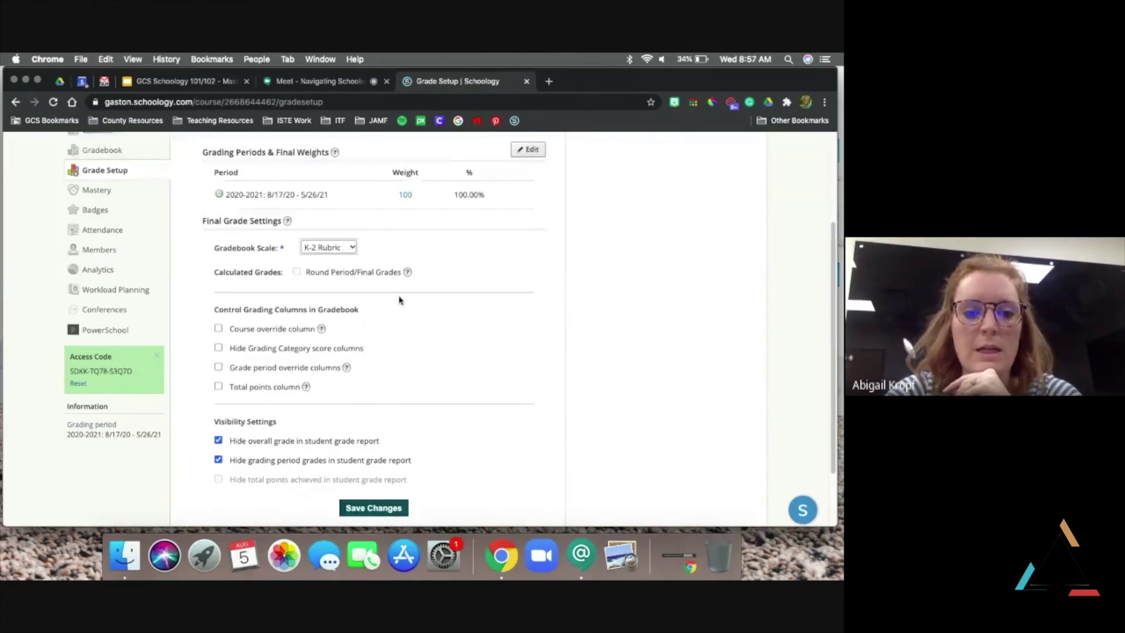
Scroll through the K-2 Rubric grade settings, then switch back to the Google Meet call
scroll(319, 296, down, 1)
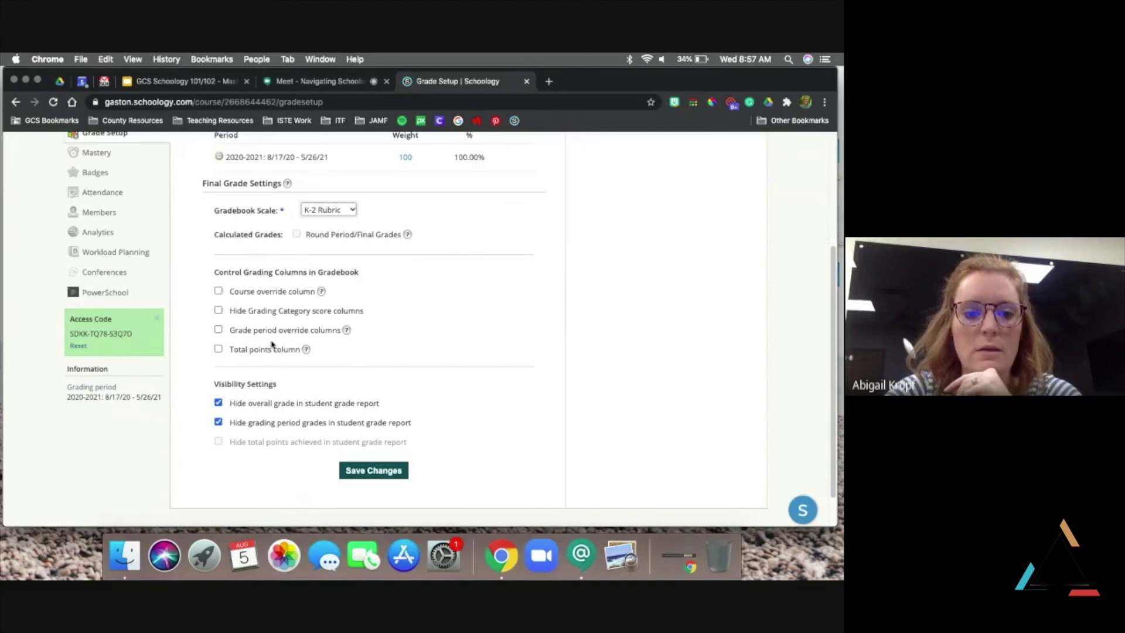
scroll(216, 404, down, 1)
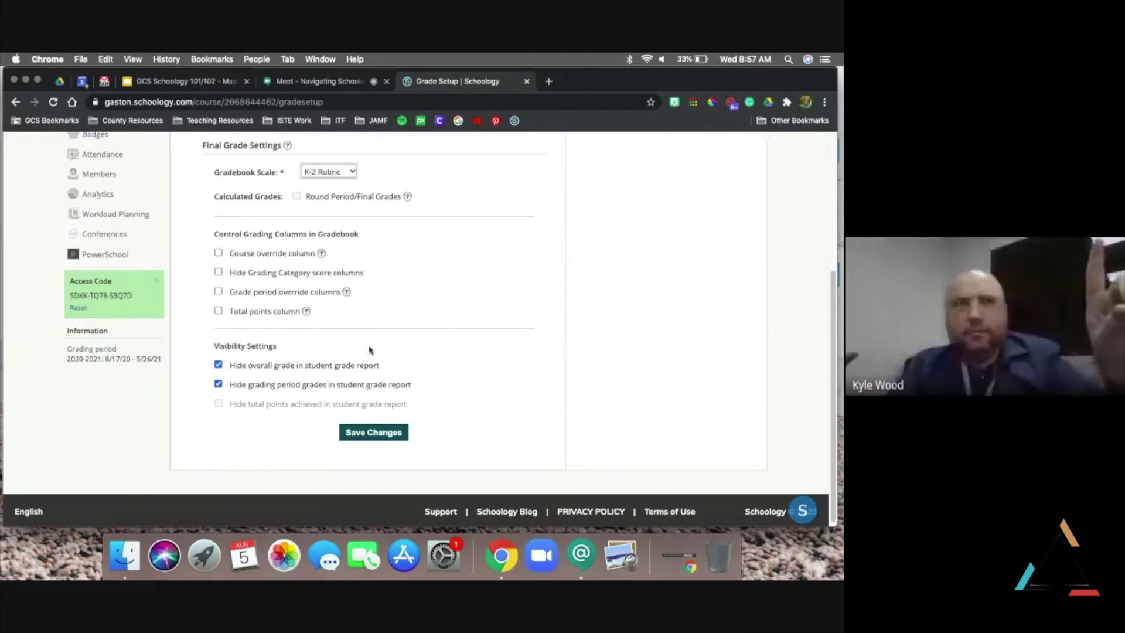
click(333, 82)
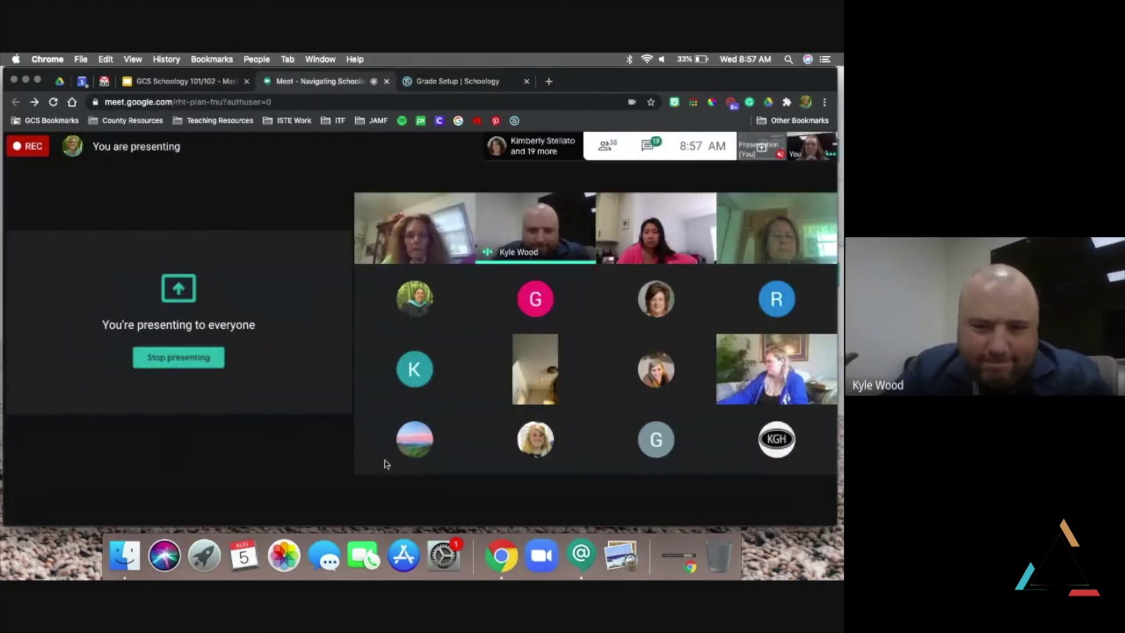
Mute the microphone in Google Meet and return to Schoology's grade settings
mouse_move(452, 512)
click(377, 500)
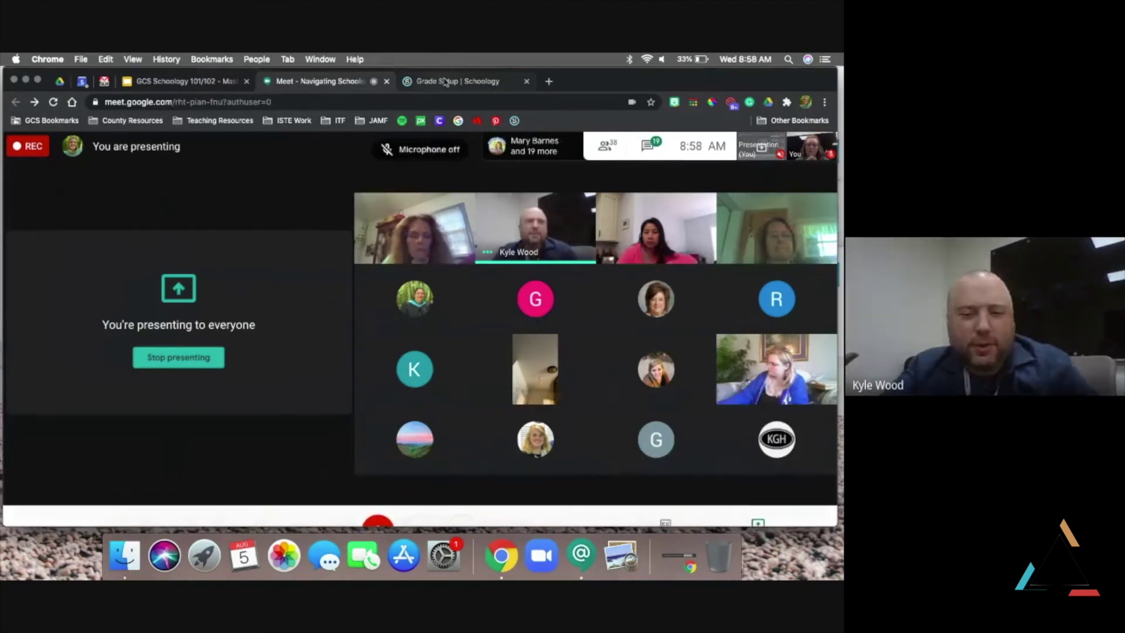
key(ctrl+Tab)
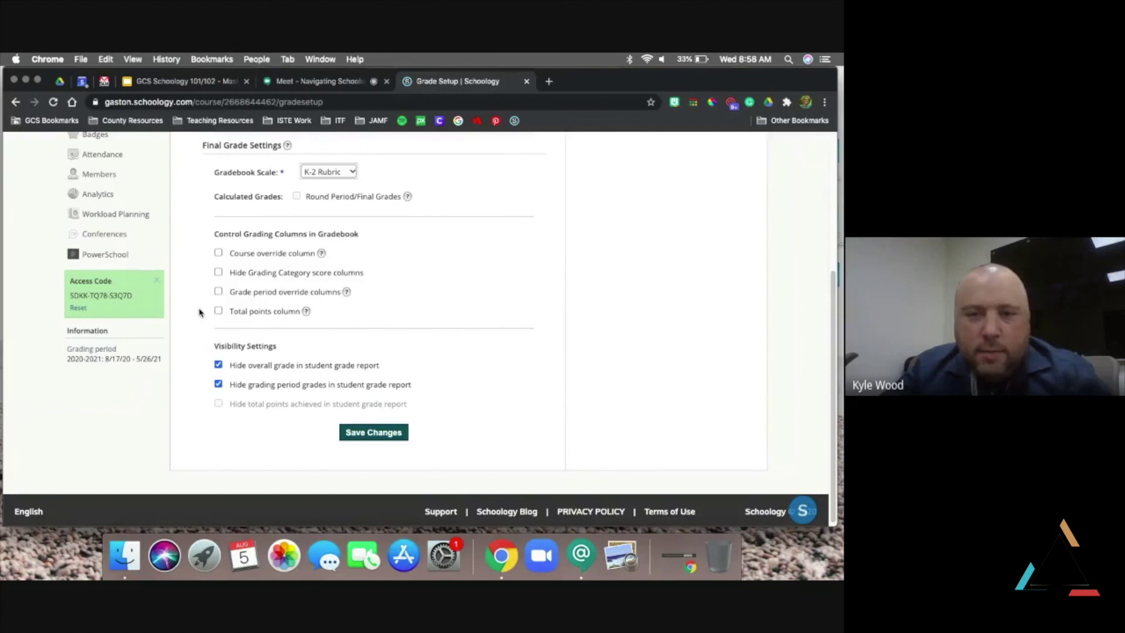
Mute chat notifications for 2 hours, minimize Chat, and bring the Meet call back
click(579, 555)
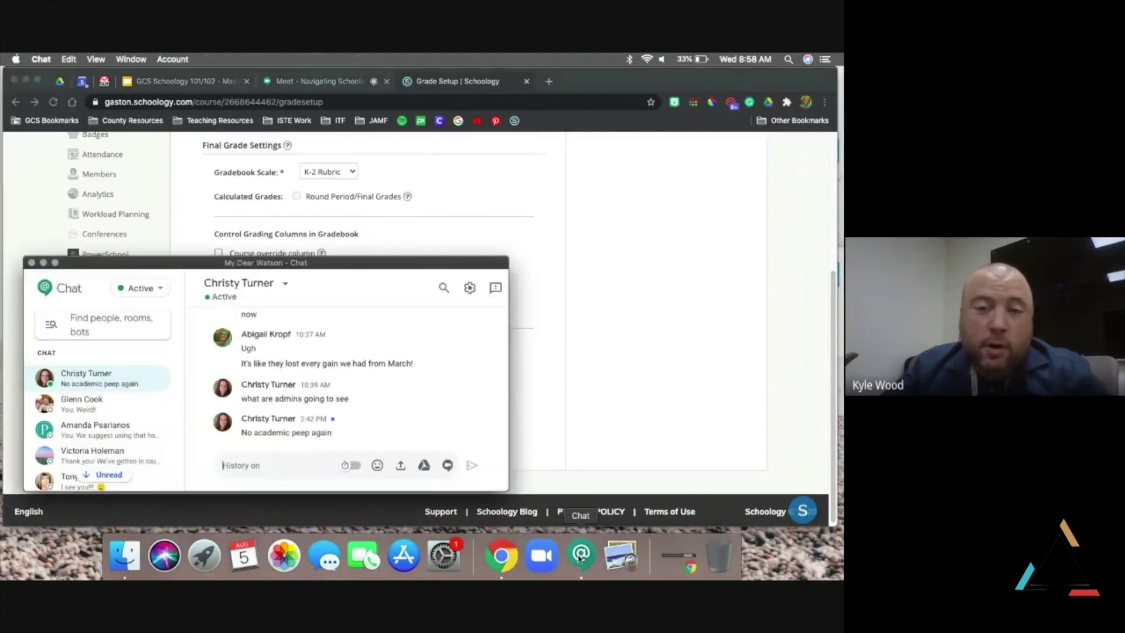
click(159, 289)
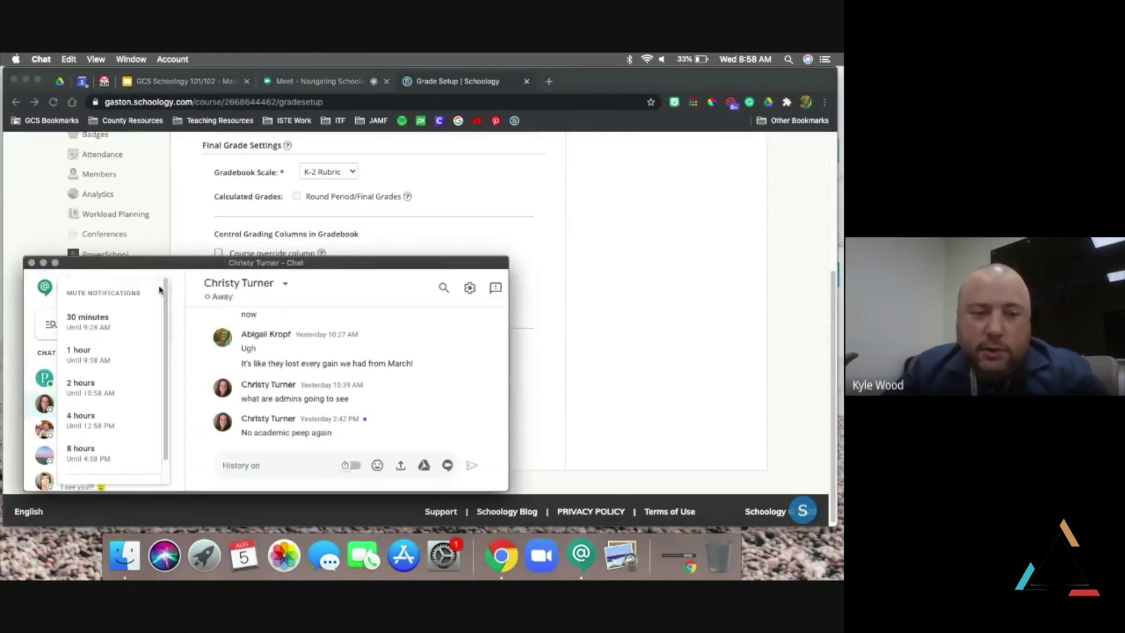
click(103, 405)
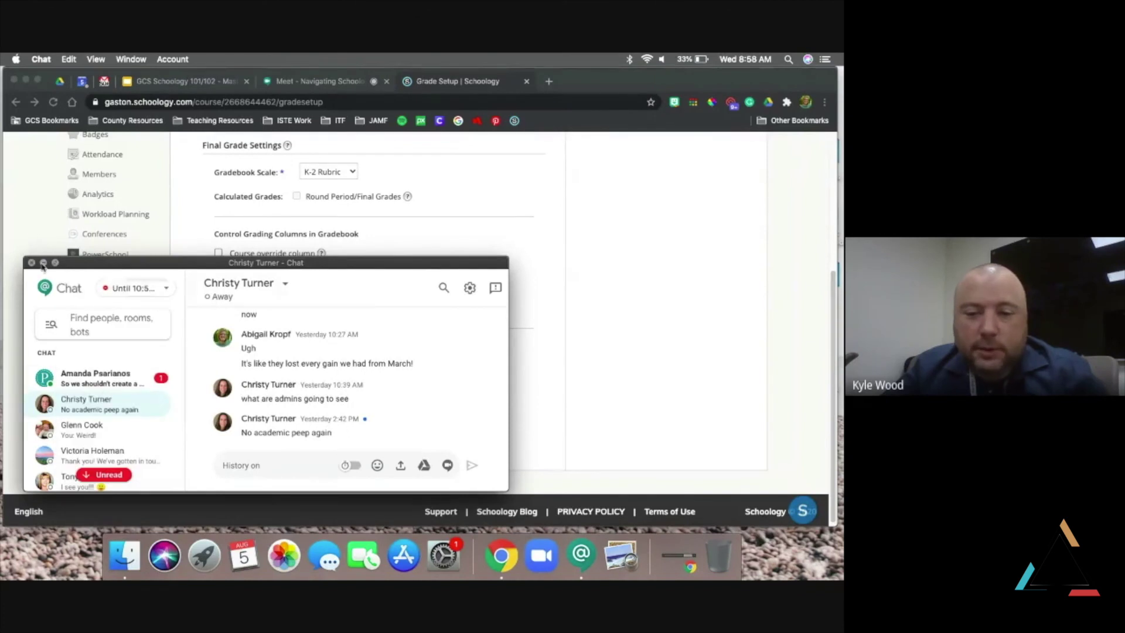
click(44, 262)
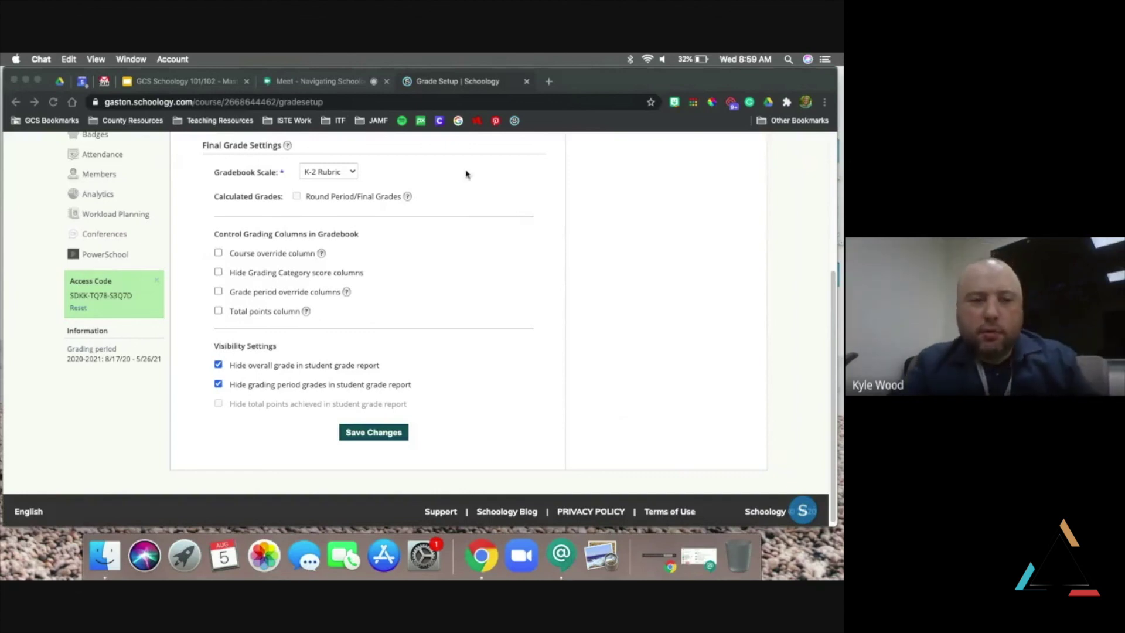
click(323, 82)
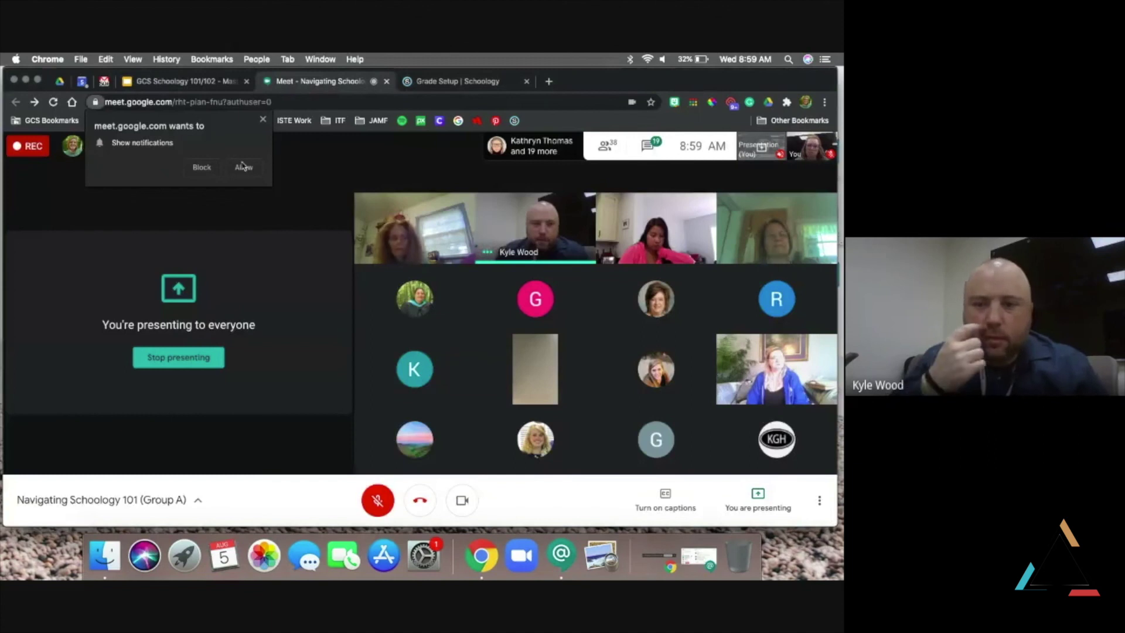
Allow Meet's notifications and bring up the Stop presenting option for the screen share
click(243, 166)
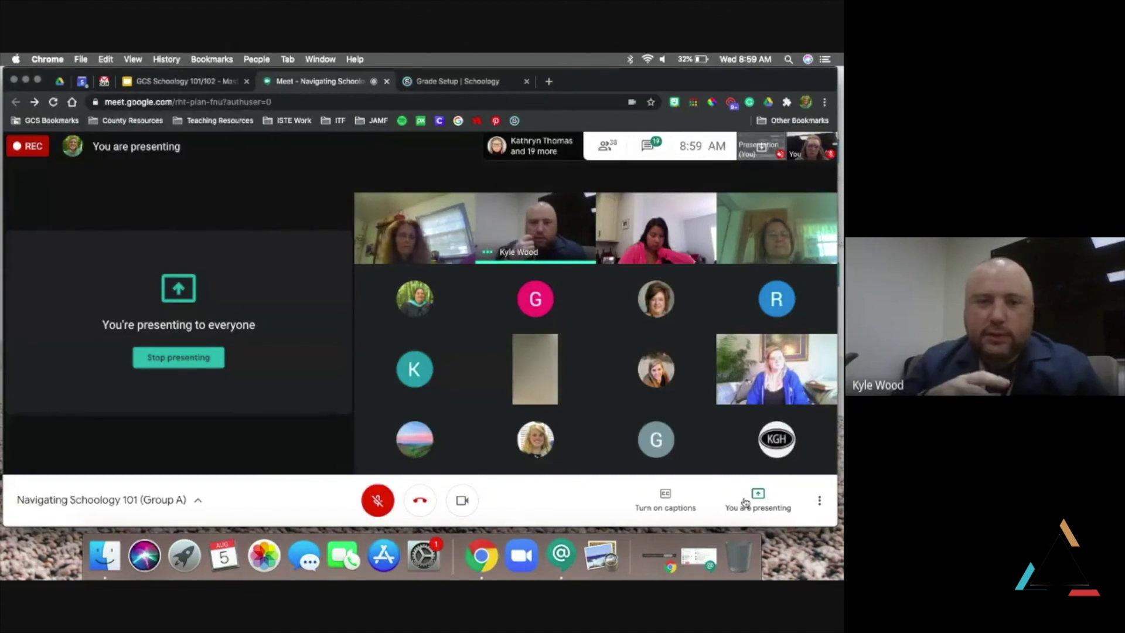
click(761, 504)
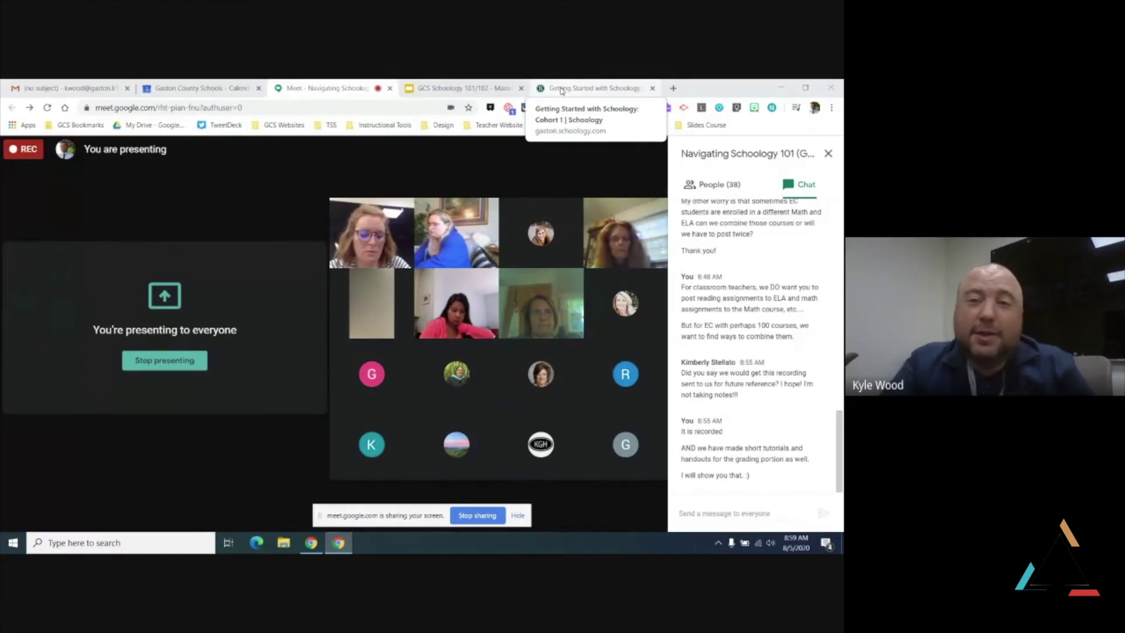
From Schoology's full Courses list, open Math Grade 5: Section 51
click(561, 88)
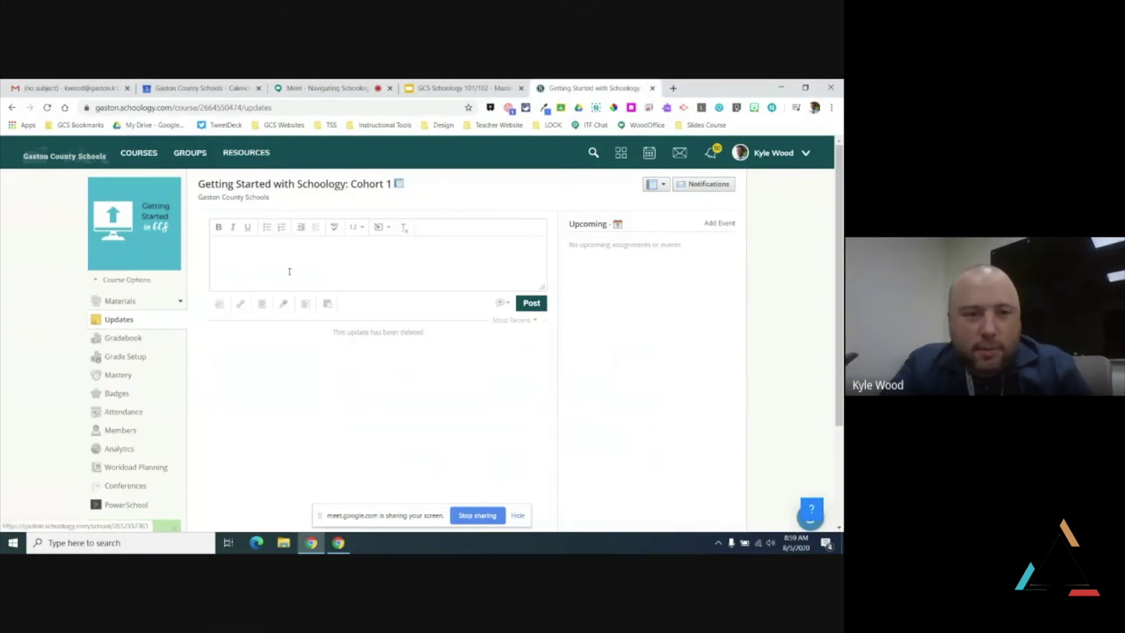
click(133, 158)
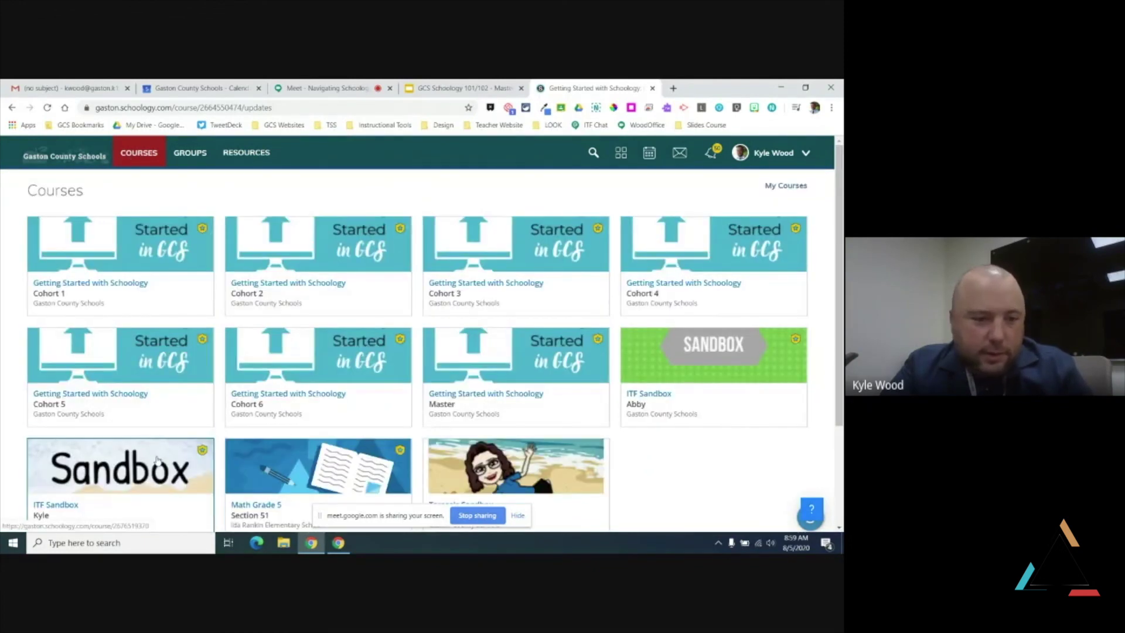
click(261, 465)
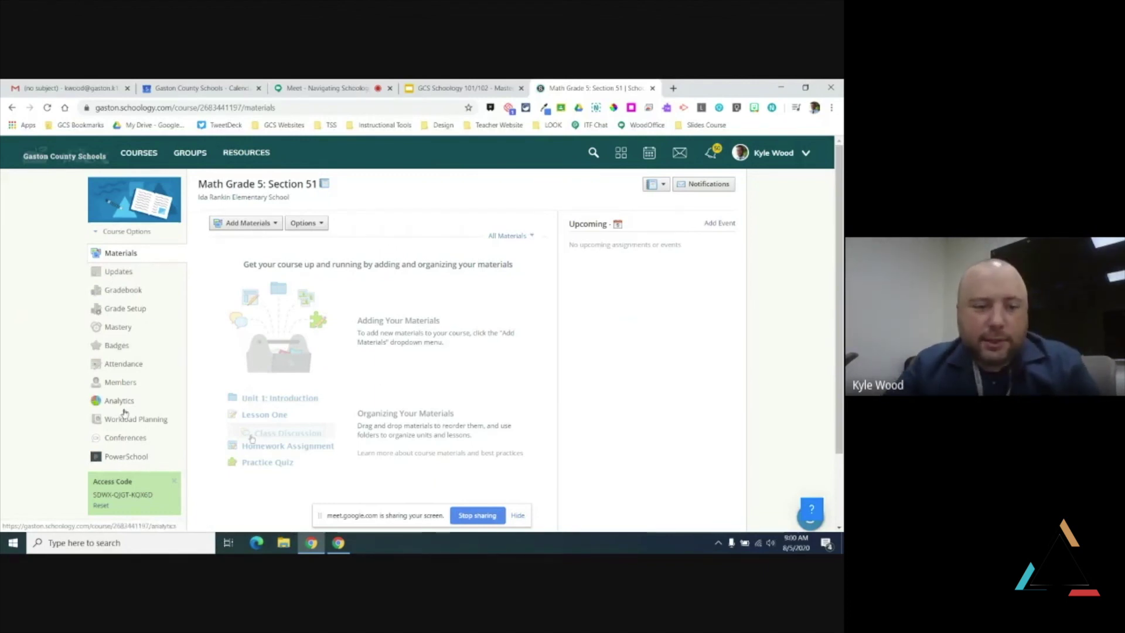
Open the PowerSchool Configuration and enable 'Automatically shorten assignment titles'
click(122, 457)
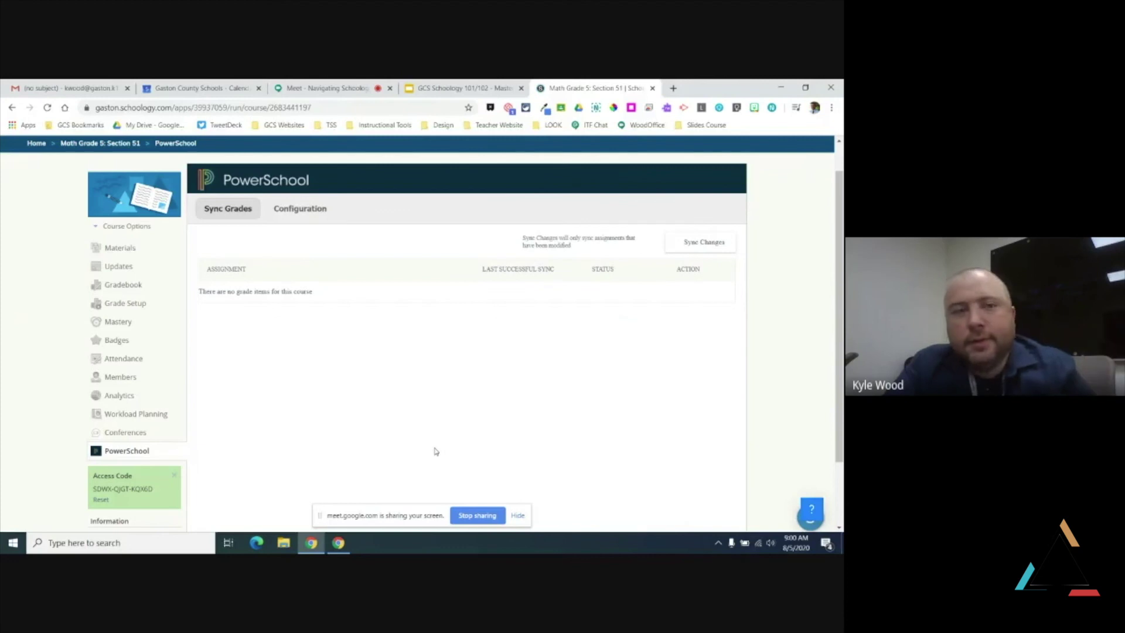
click(312, 212)
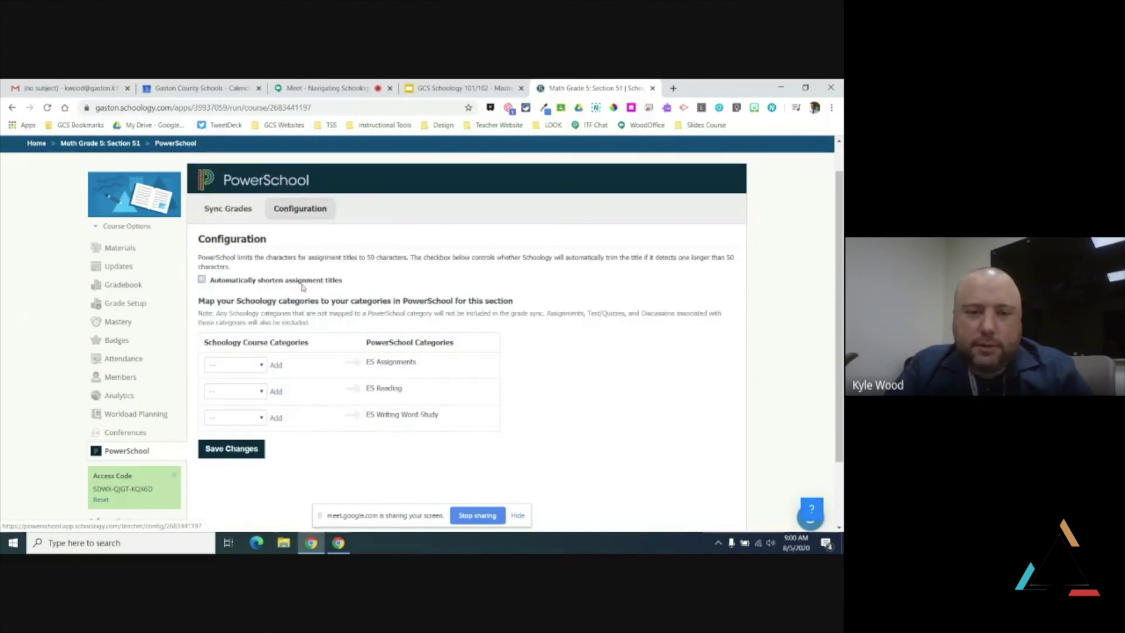
click(201, 280)
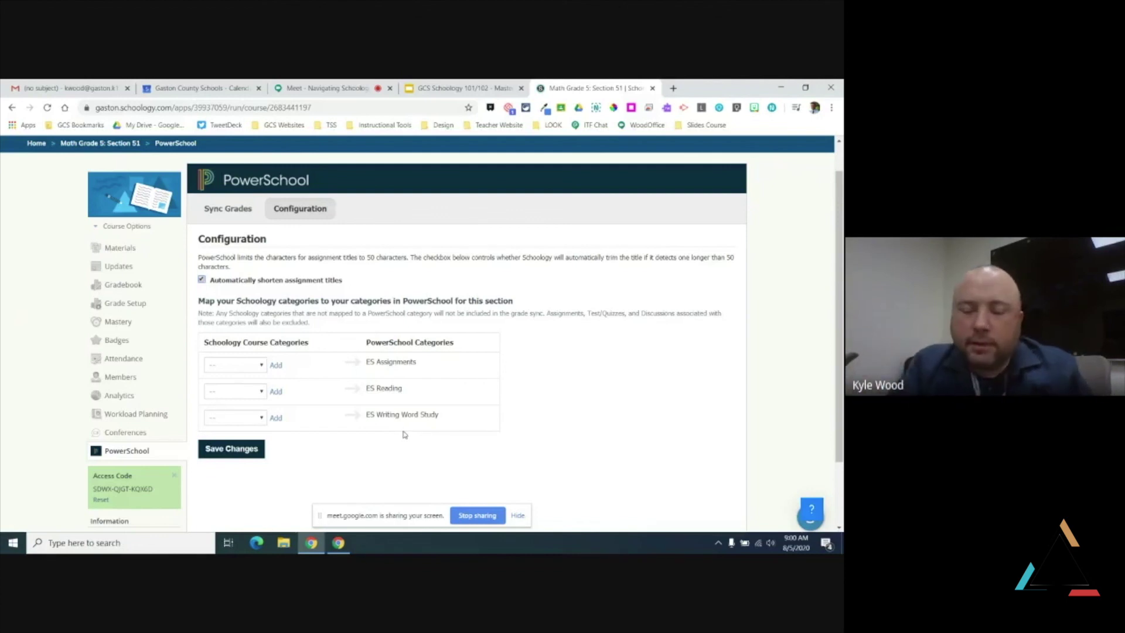
Try mapping Assignments to ES Assignments, ES Reading and ES Writing Word Study
click(261, 365)
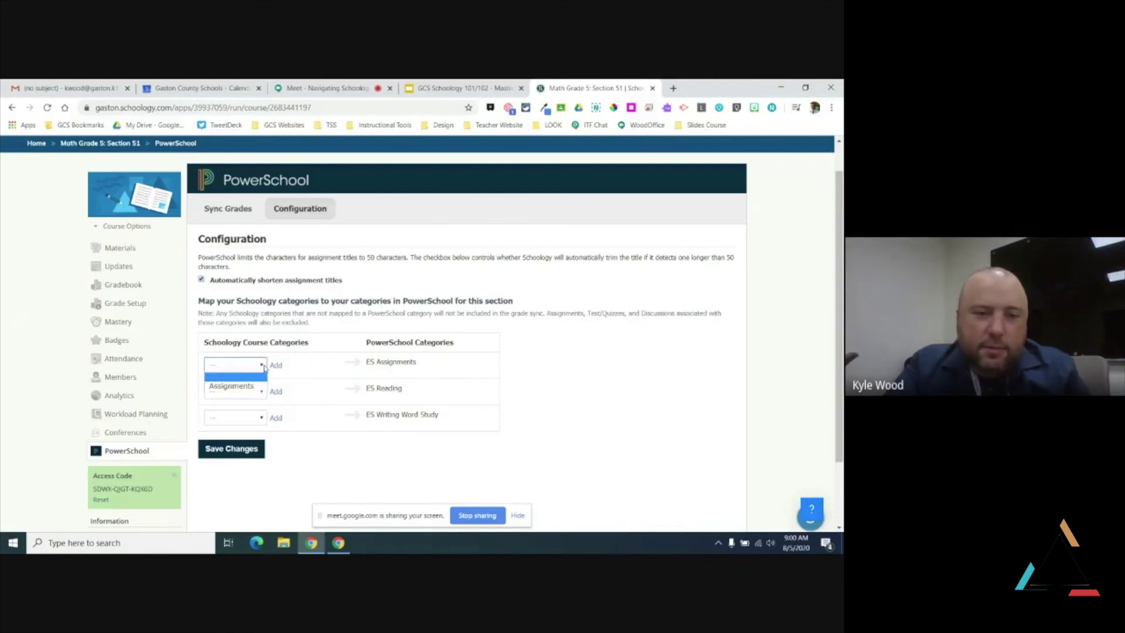
click(233, 387)
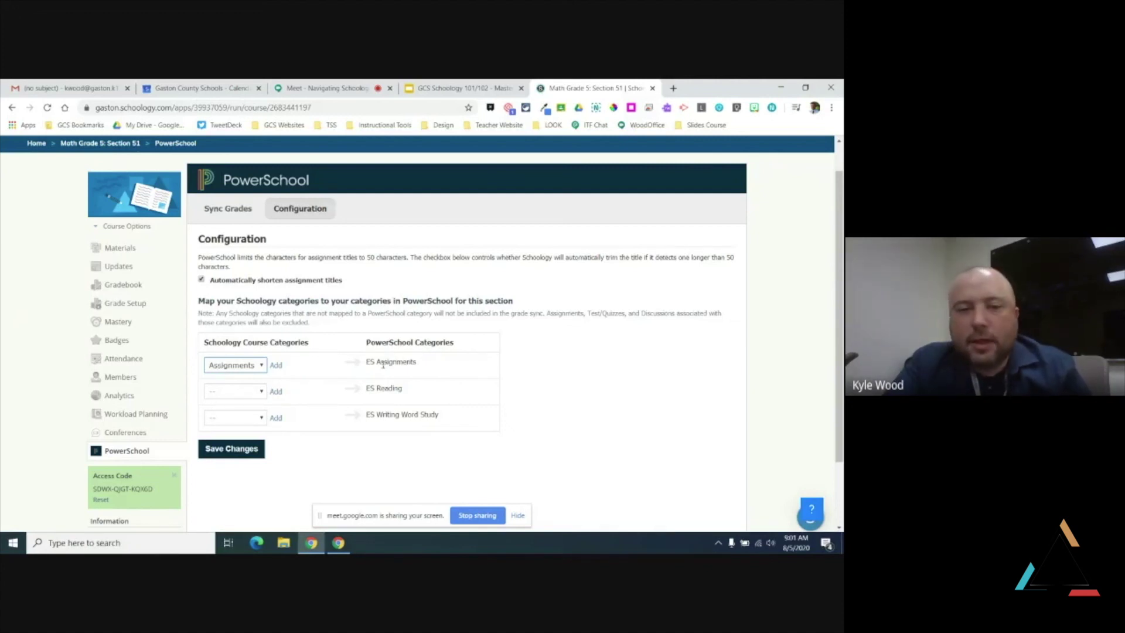
click(219, 372)
click(218, 377)
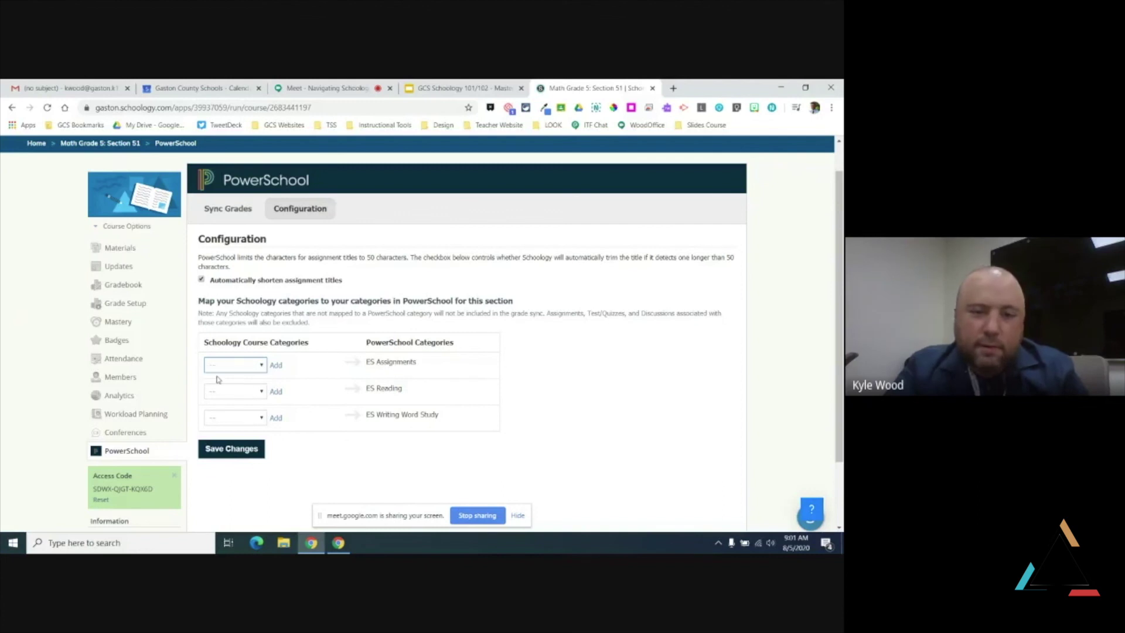
click(261, 392)
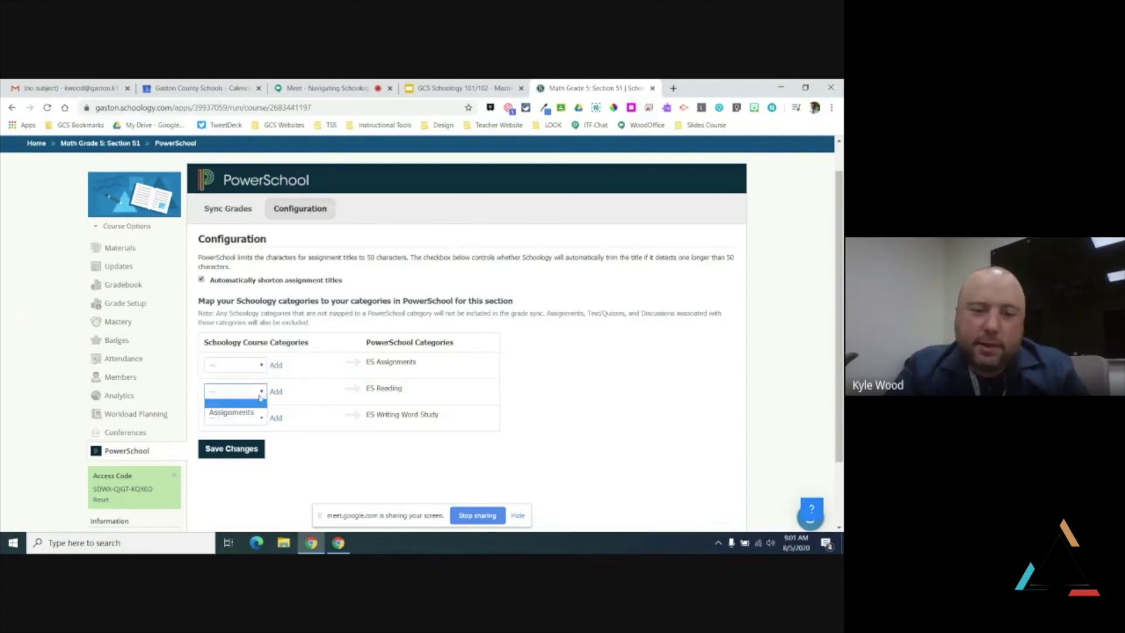
click(249, 412)
click(251, 418)
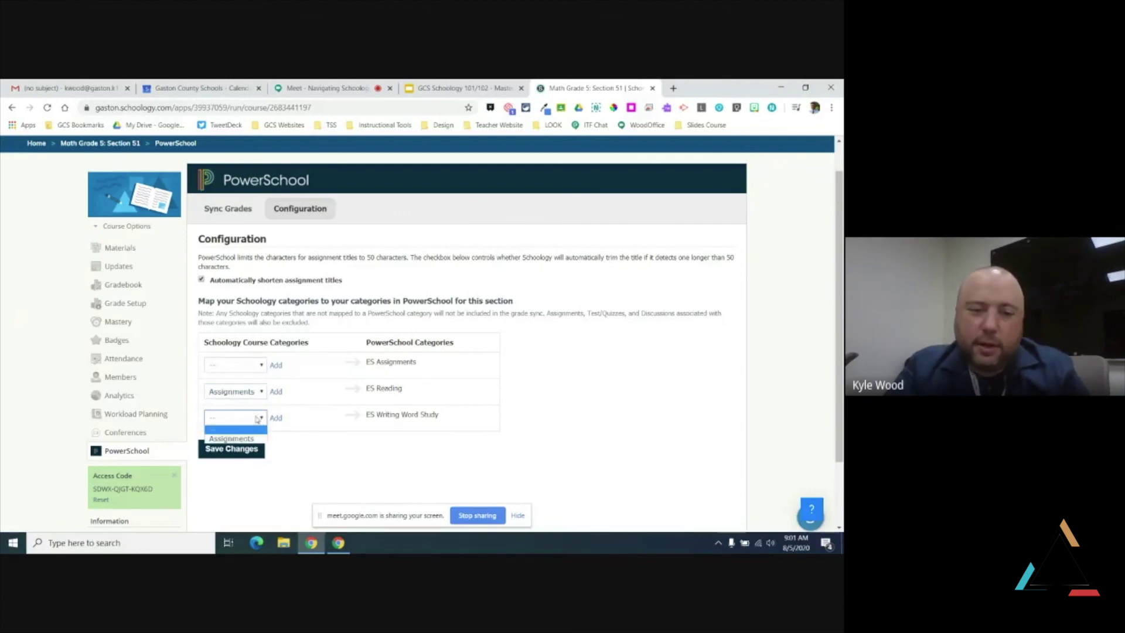
click(248, 438)
Reset all three PowerSchool category mappings back to '--'
click(253, 419)
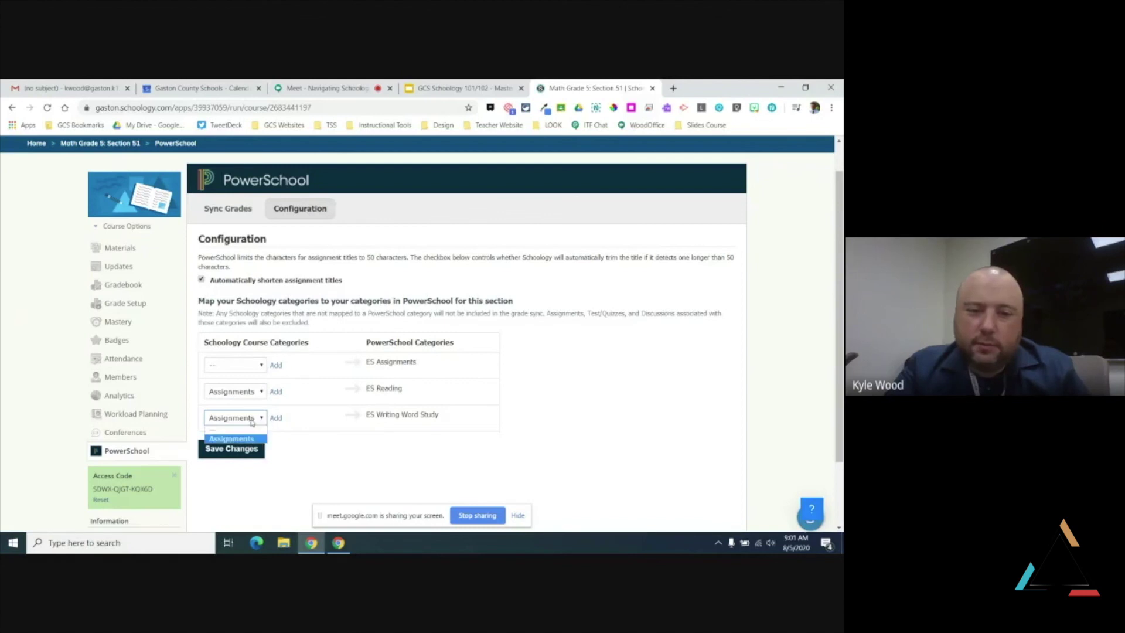
click(249, 429)
click(249, 391)
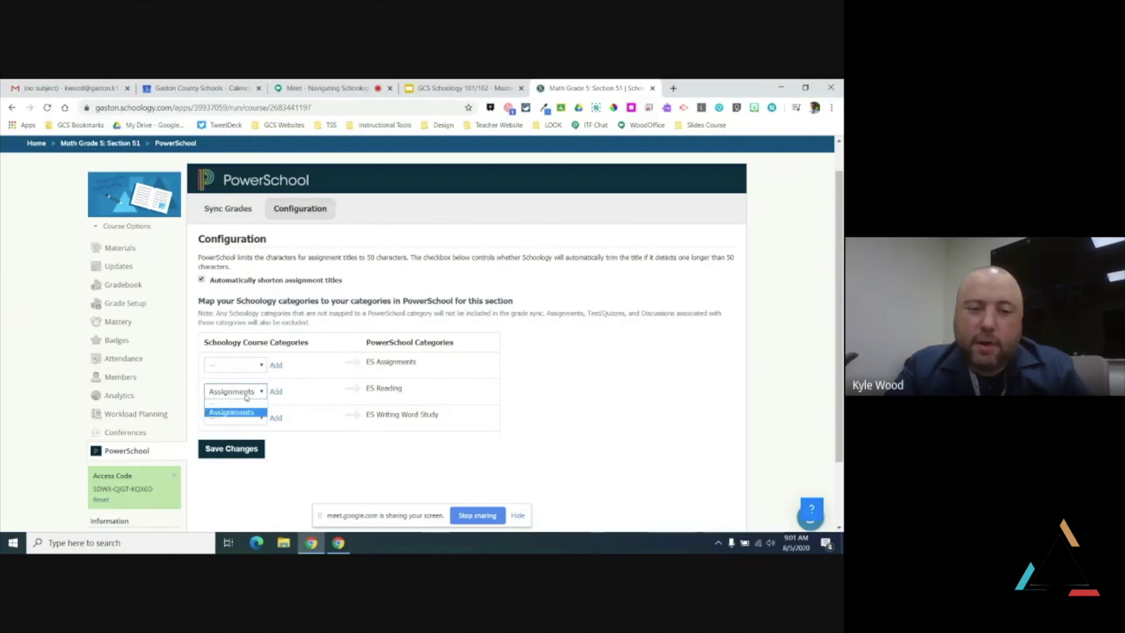
click(245, 403)
click(237, 365)
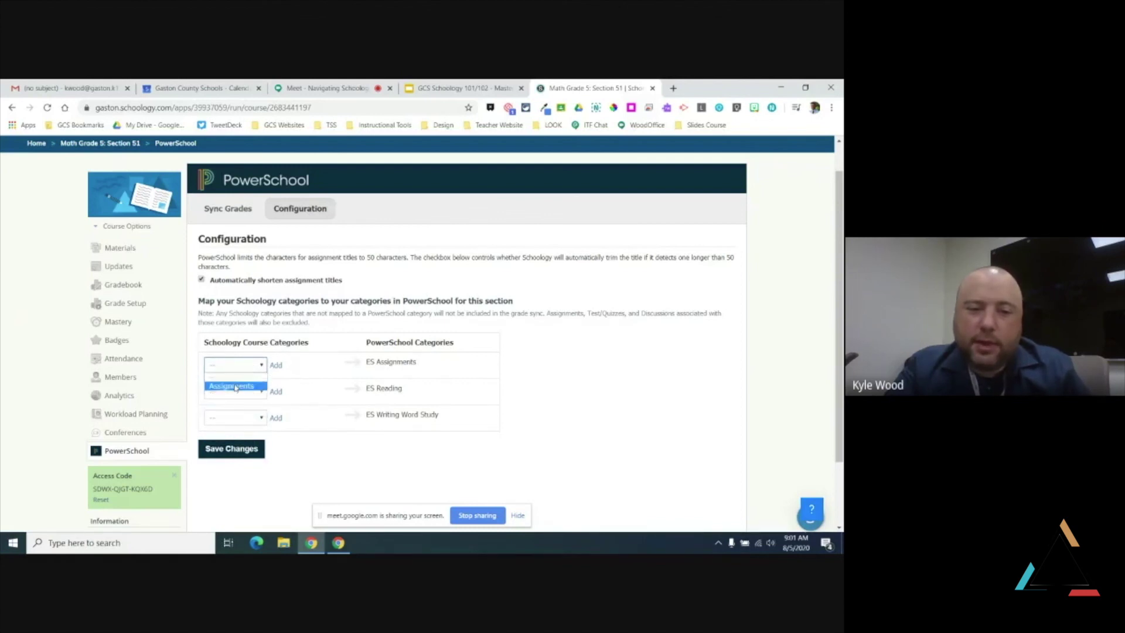
click(236, 386)
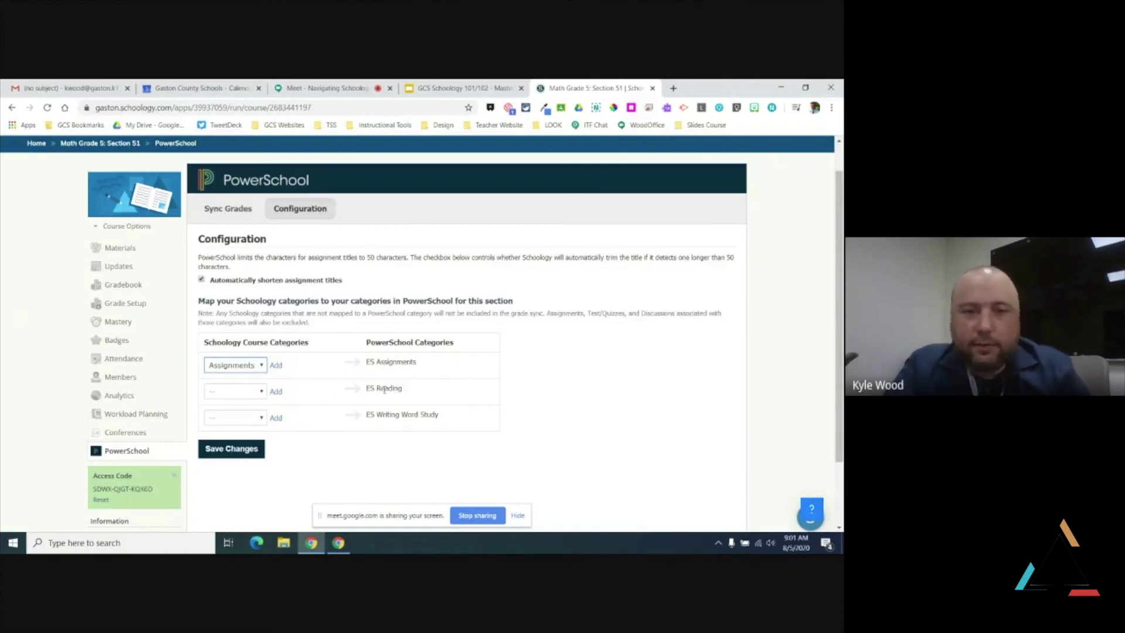
click(259, 365)
click(251, 375)
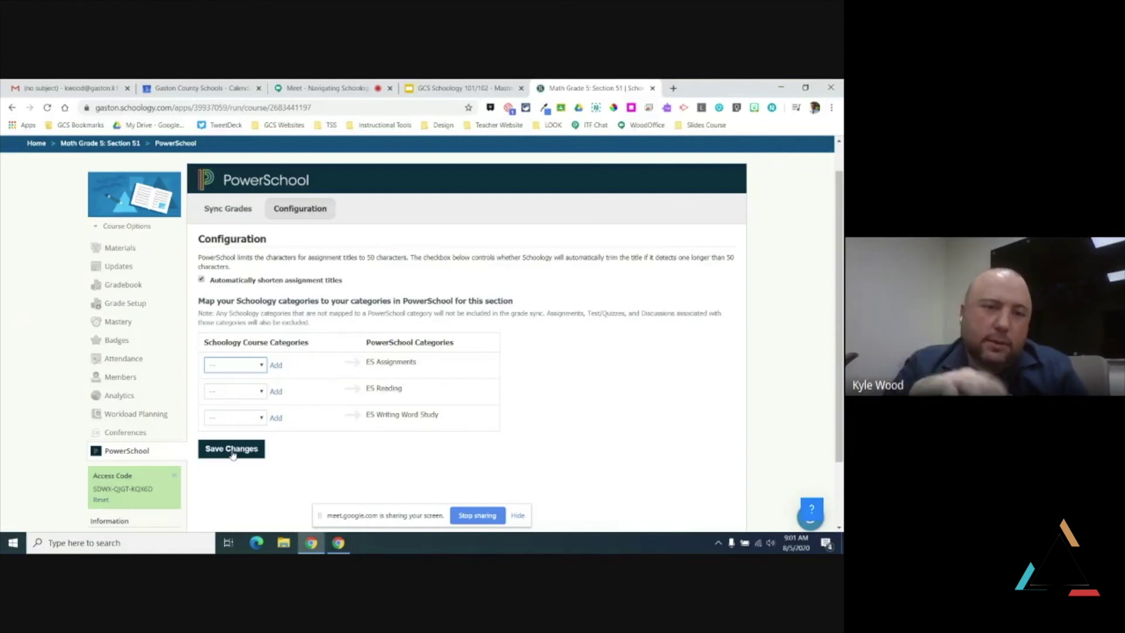
Review the Sync Grades list, then bring up the Math Grade 5: Section 51 gradebook
click(222, 209)
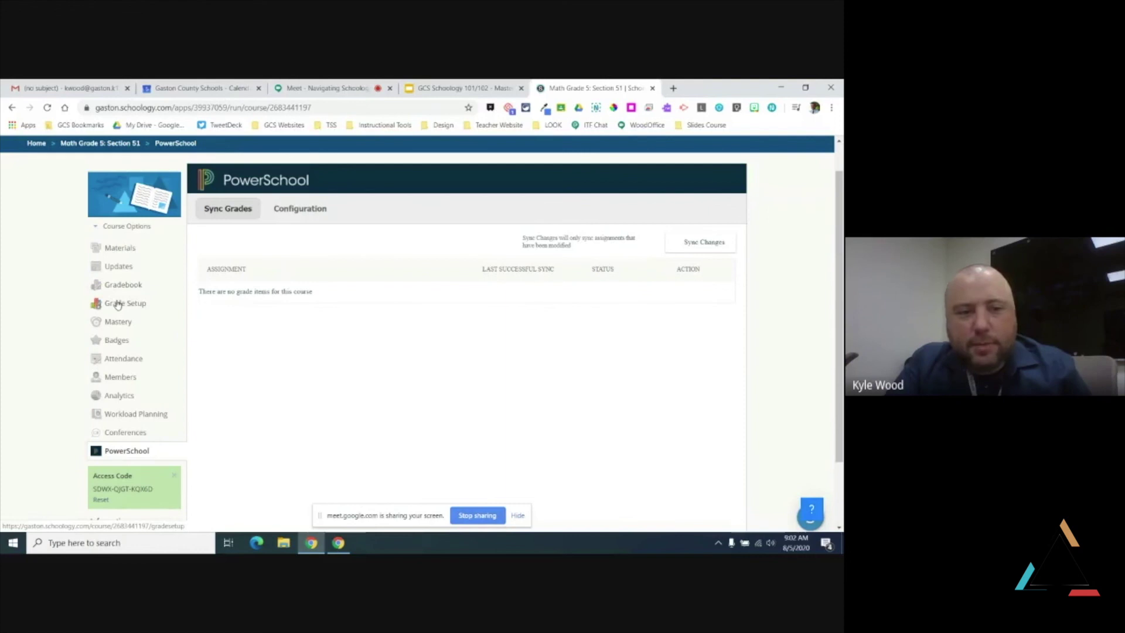
click(124, 285)
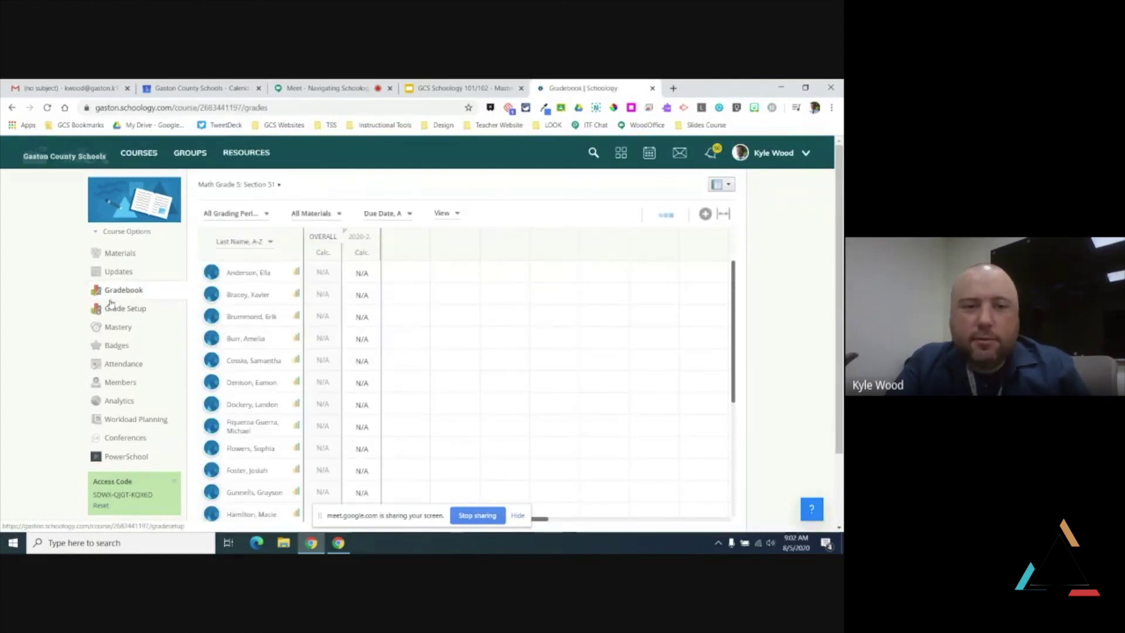
click(138, 156)
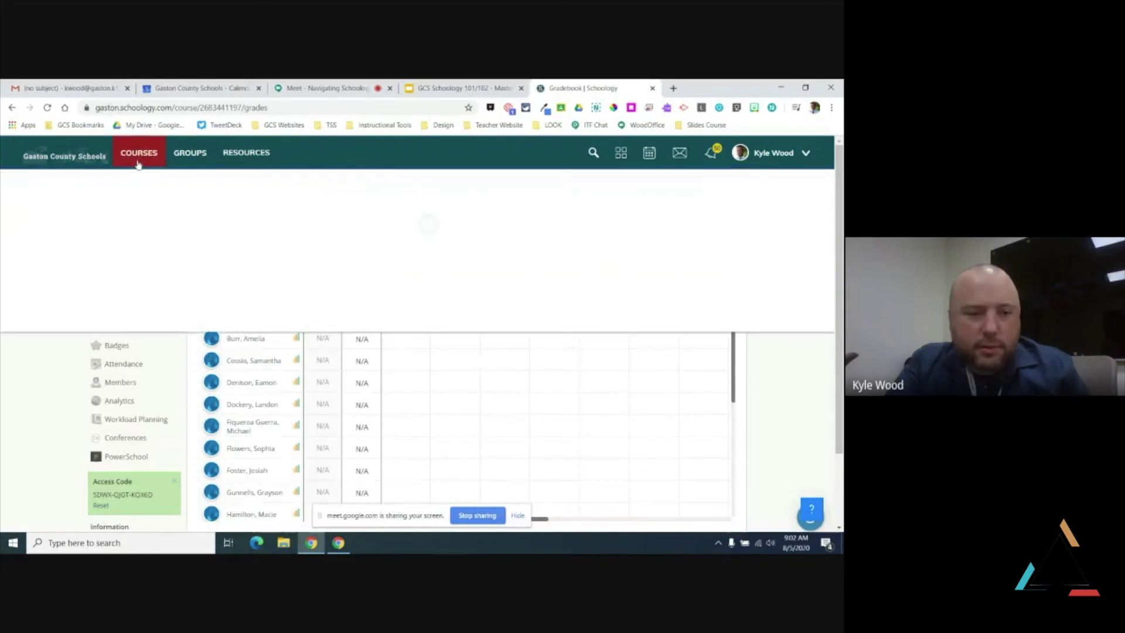
In the ITF Sandbox gradebook, enter 95 for the first two students on the second Example Assignment
click(167, 463)
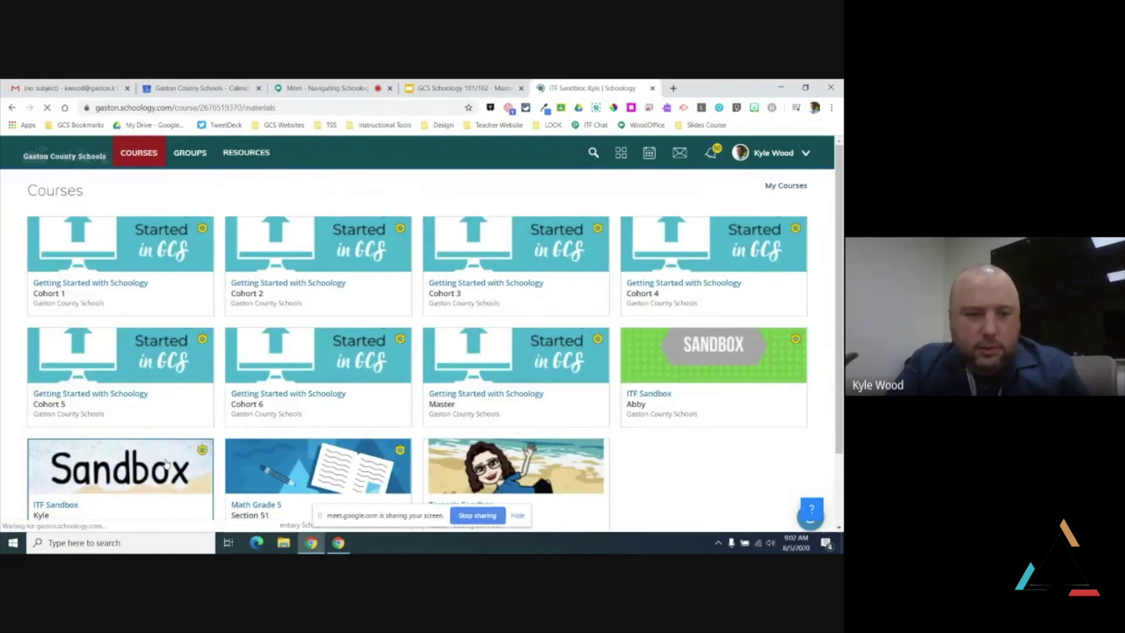
click(113, 342)
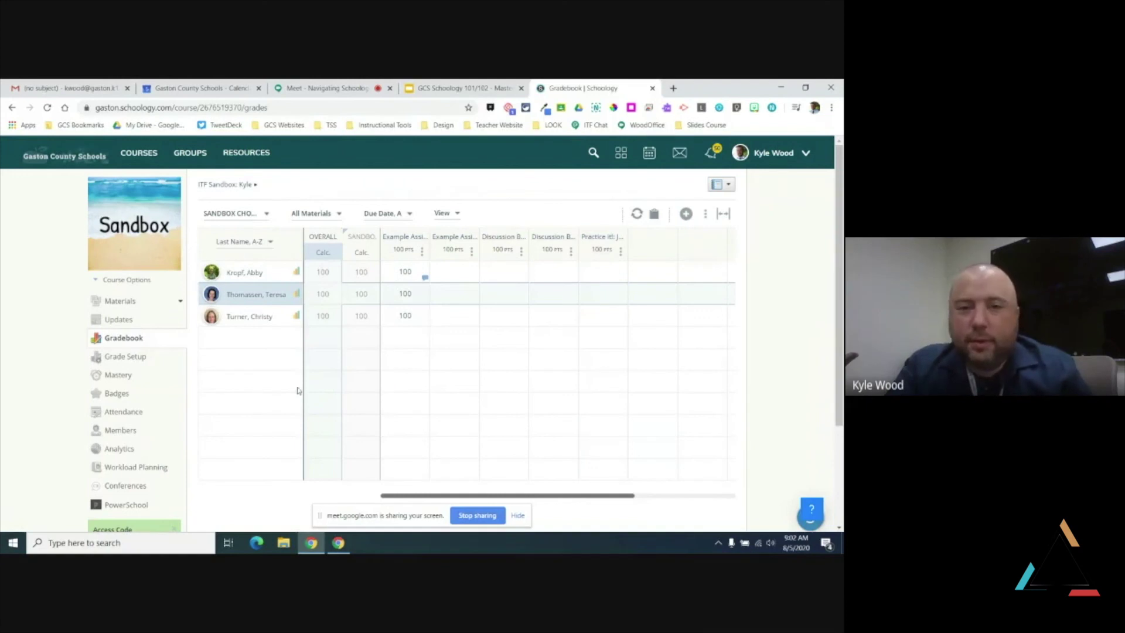
click(451, 273)
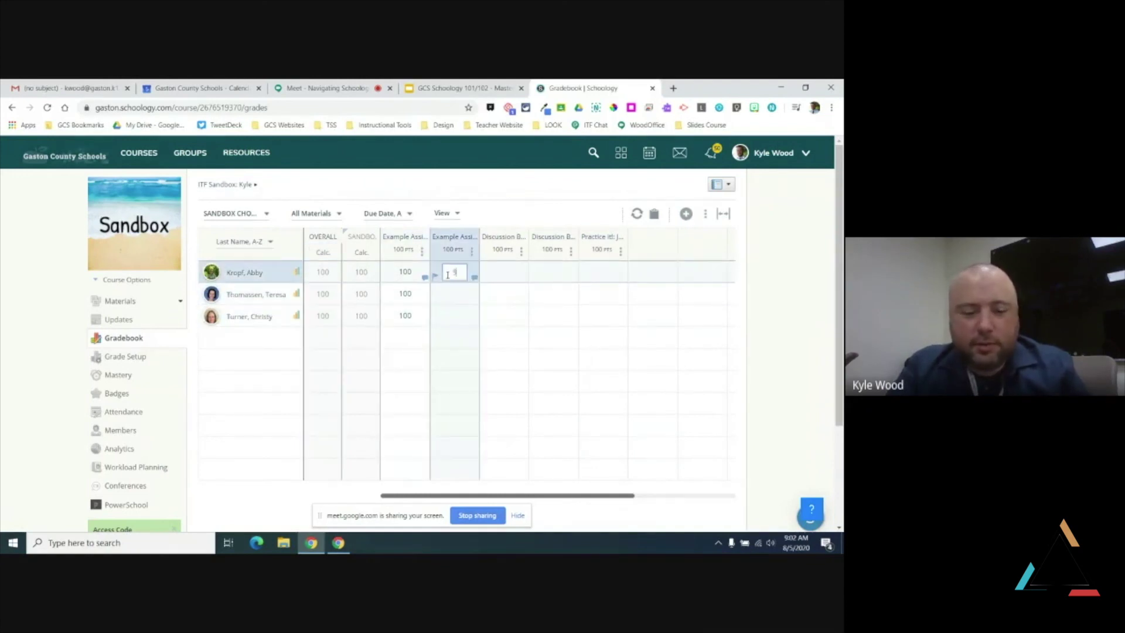
text(95)
click(450, 291)
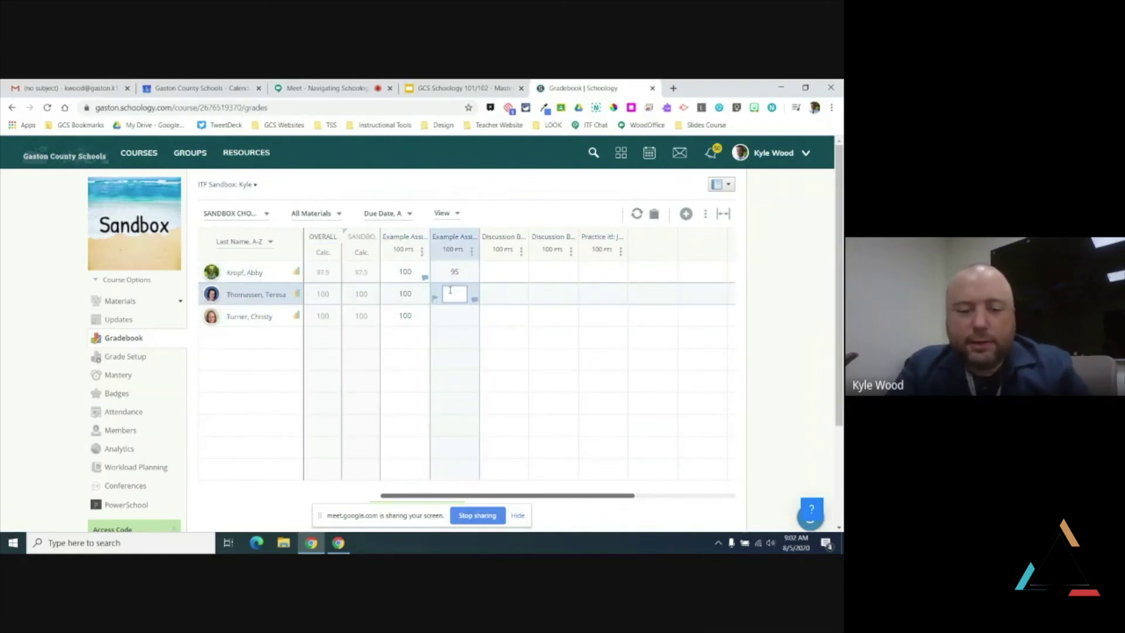
click(455, 317)
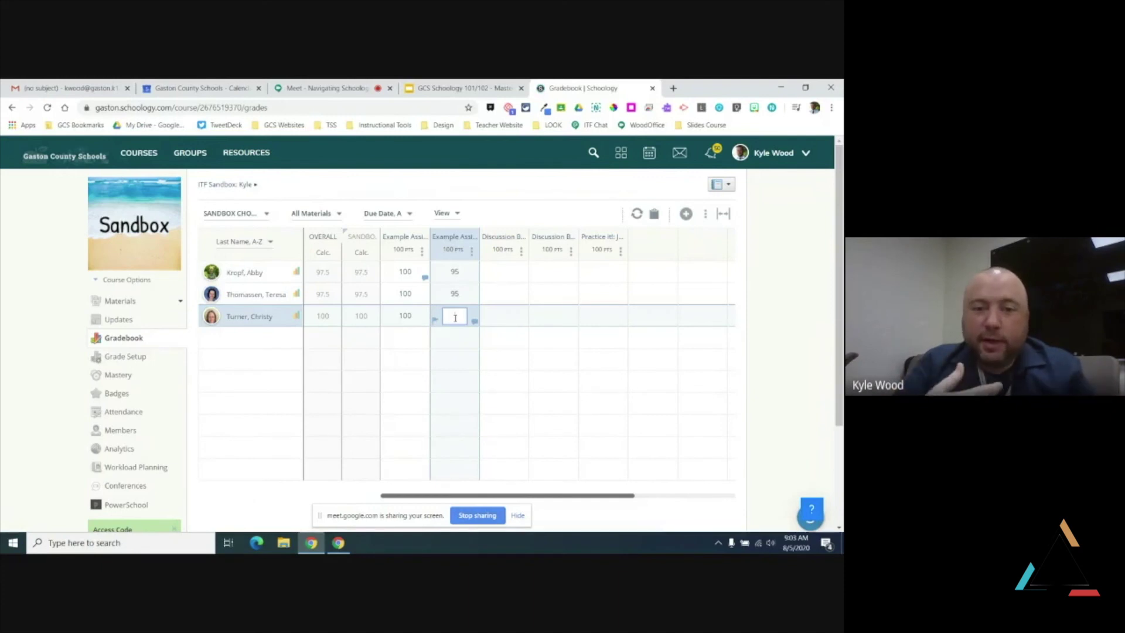
Check the first student's grade comment and profile, then return to the gradebook
click(424, 279)
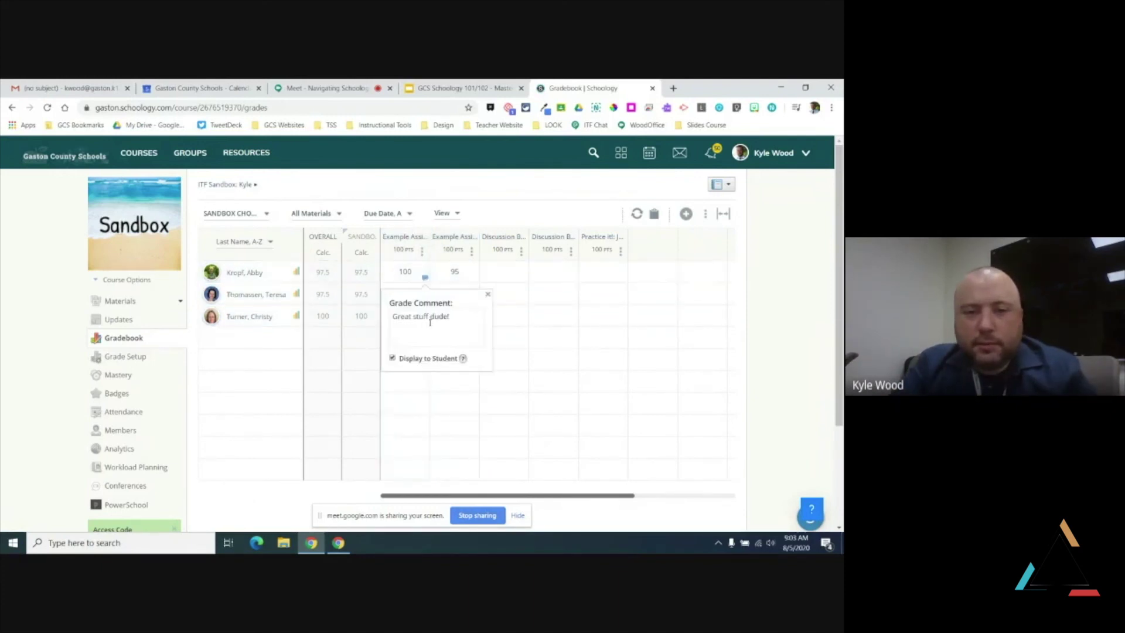
click(488, 296)
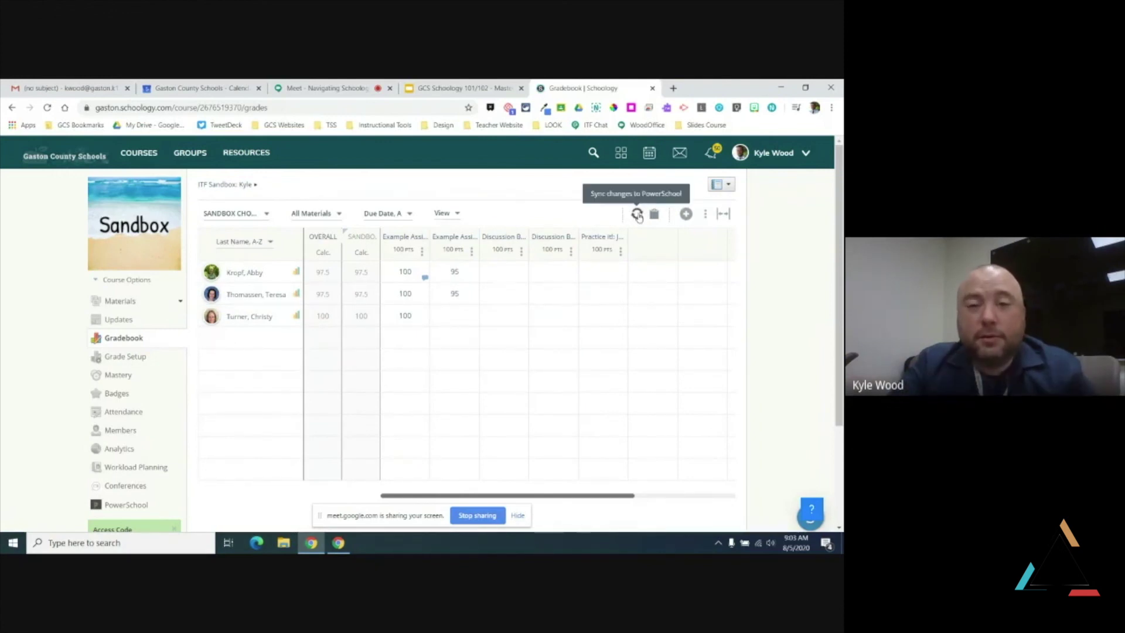
click(244, 273)
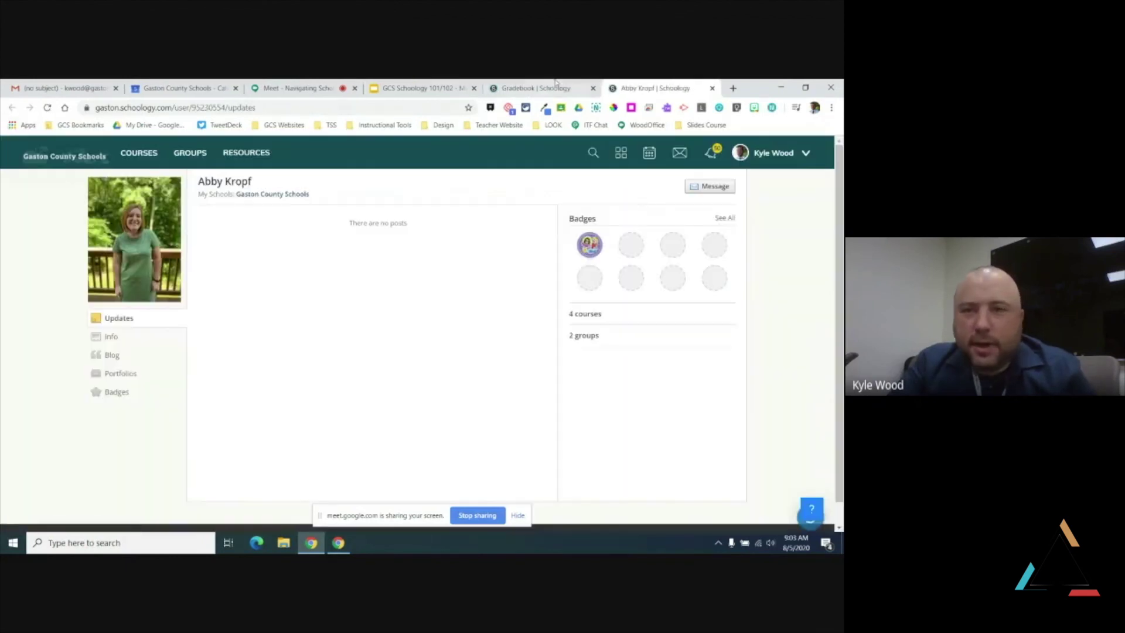
click(712, 88)
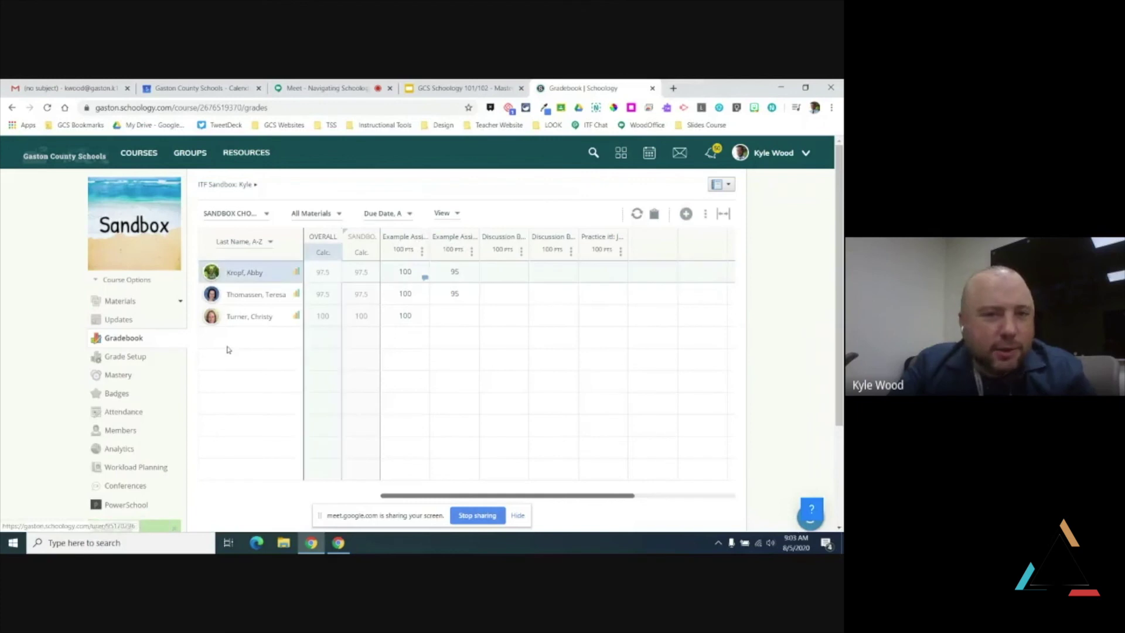
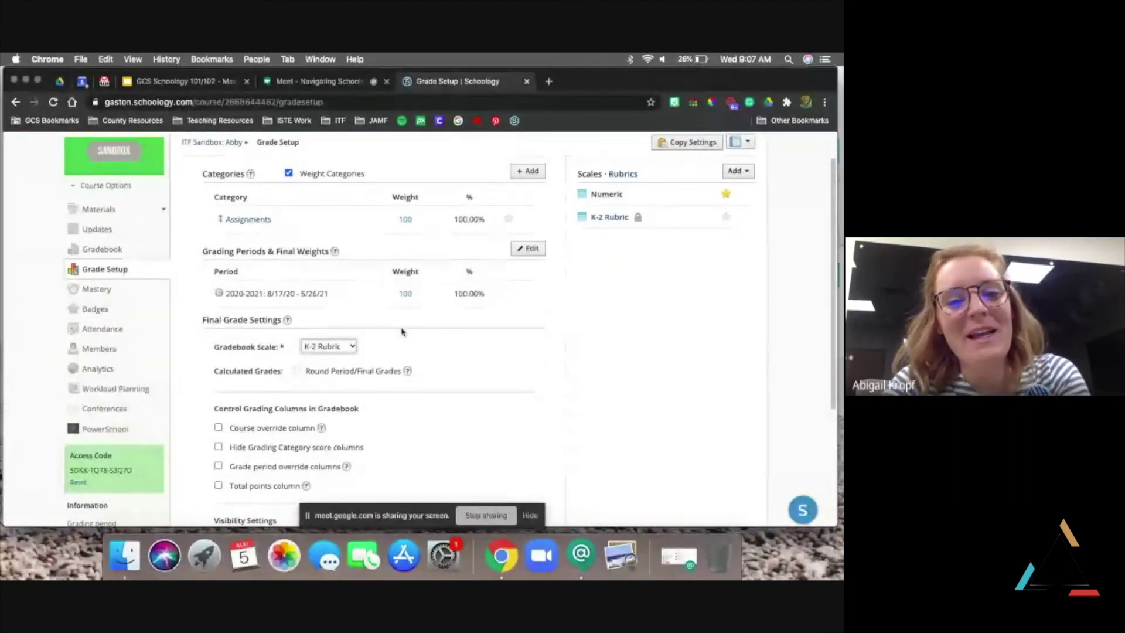
Open the ITF Sandbox gradebook, then bring up the course list
scroll(410, 337, up, 1)
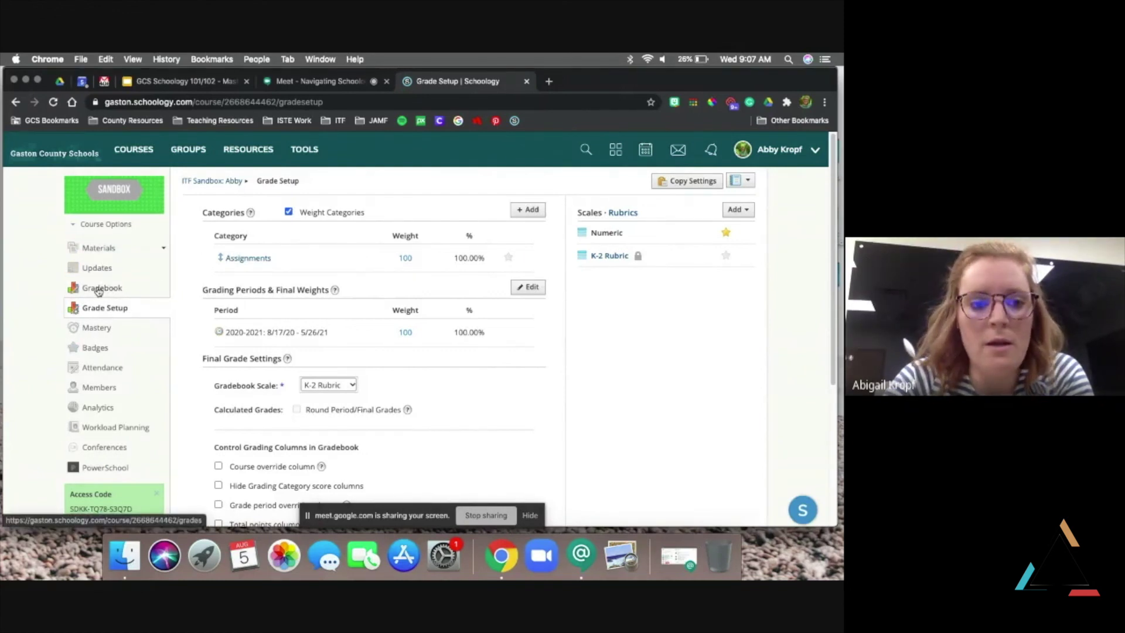
click(98, 288)
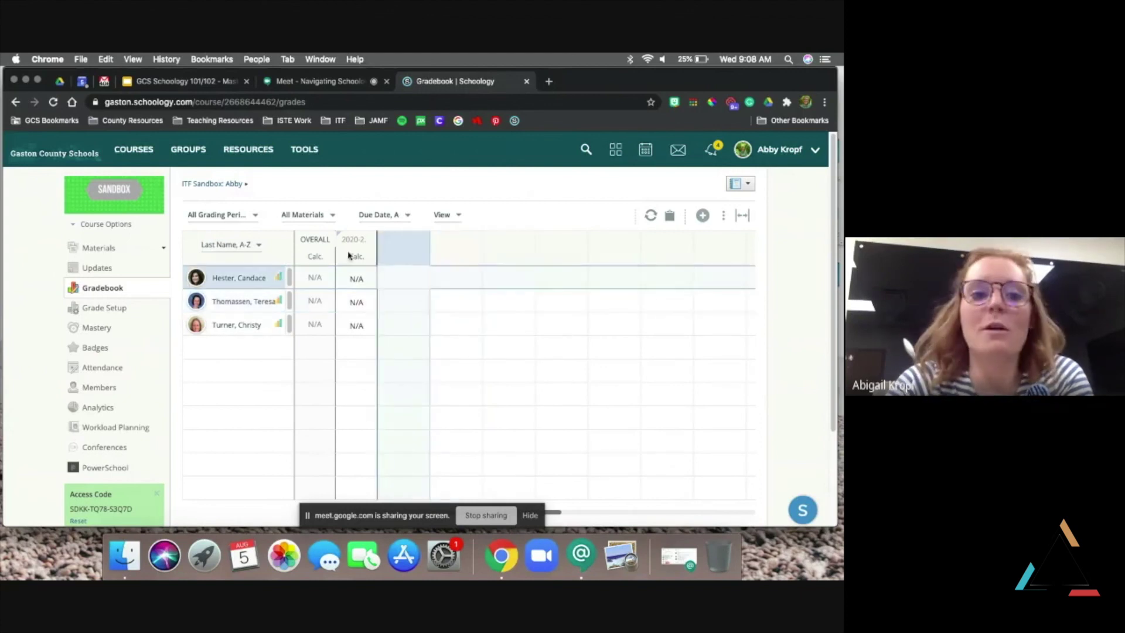
click(139, 152)
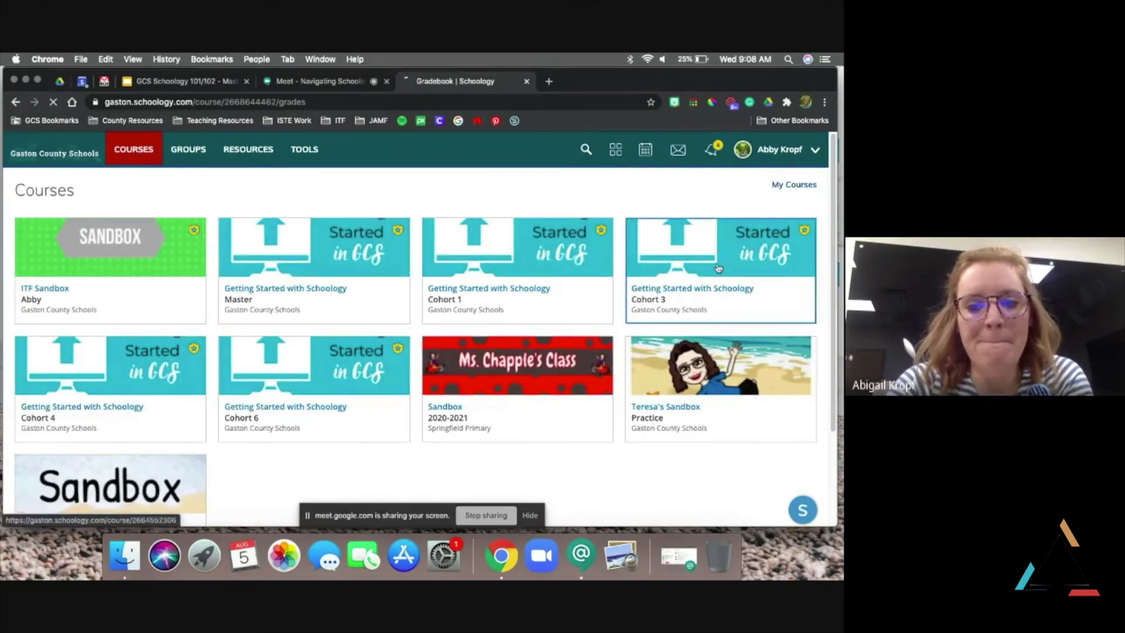
Open the Getting Started with Schoology: Cohort 3 course to see its Welcome and Module folders
click(718, 268)
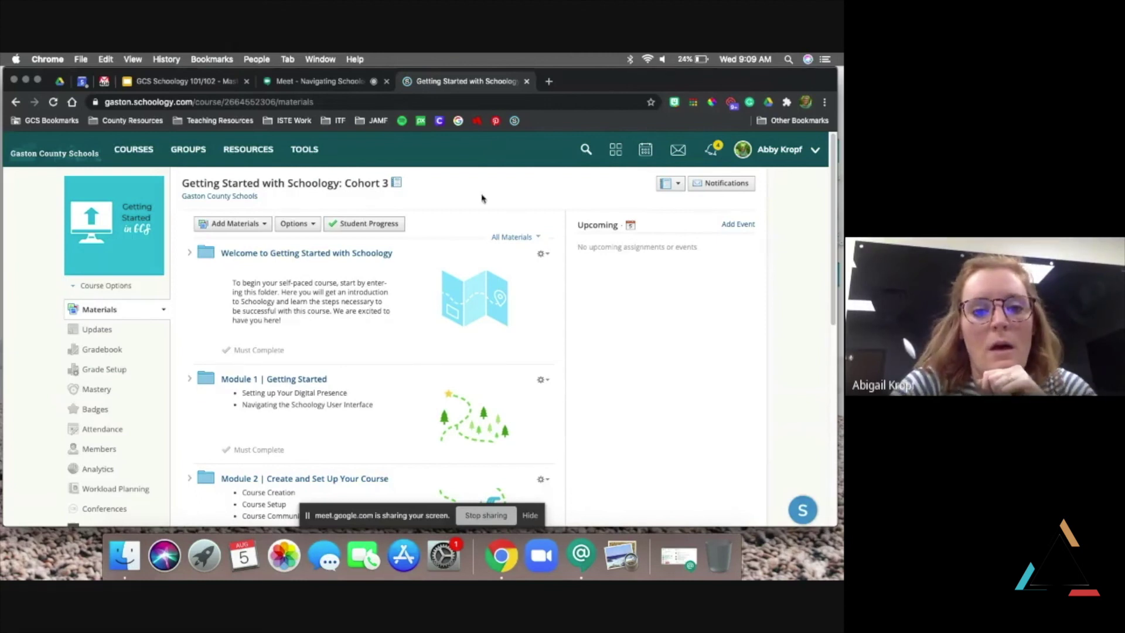
In the Cohort 3 gradebook, enter 10 for the first student's Module 1 and start a grade comment
click(107, 352)
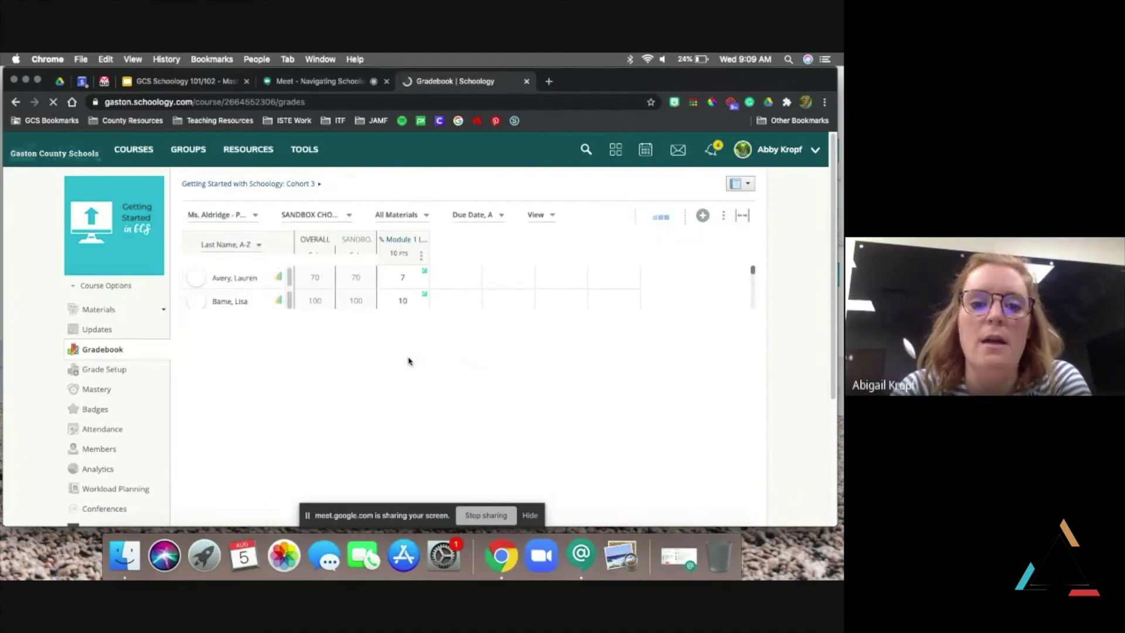
click(405, 278)
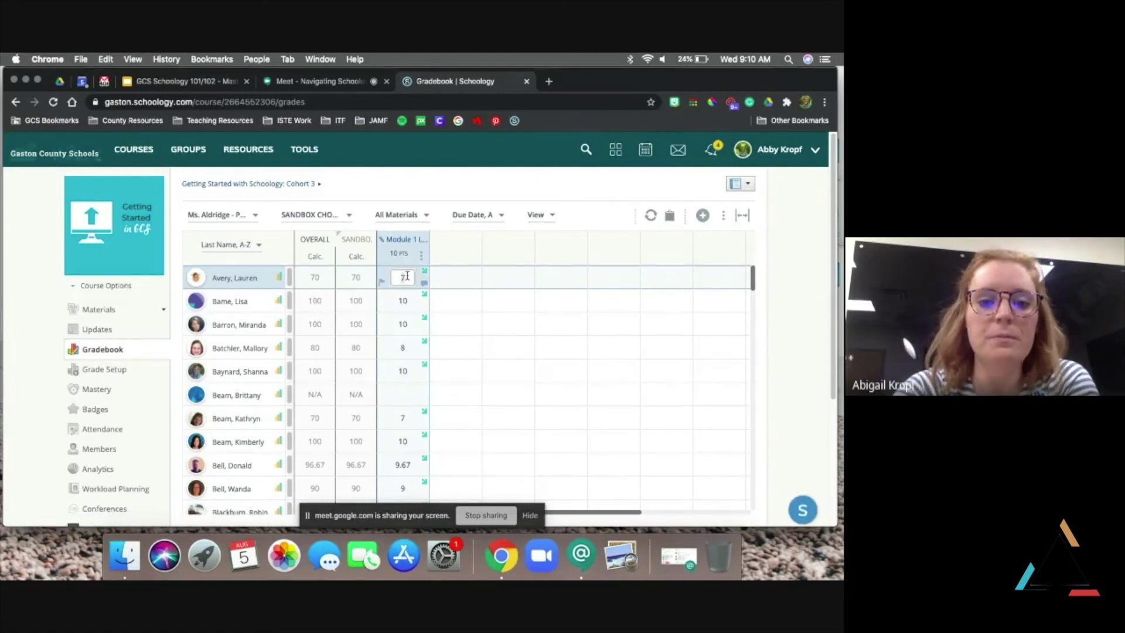
text(10)
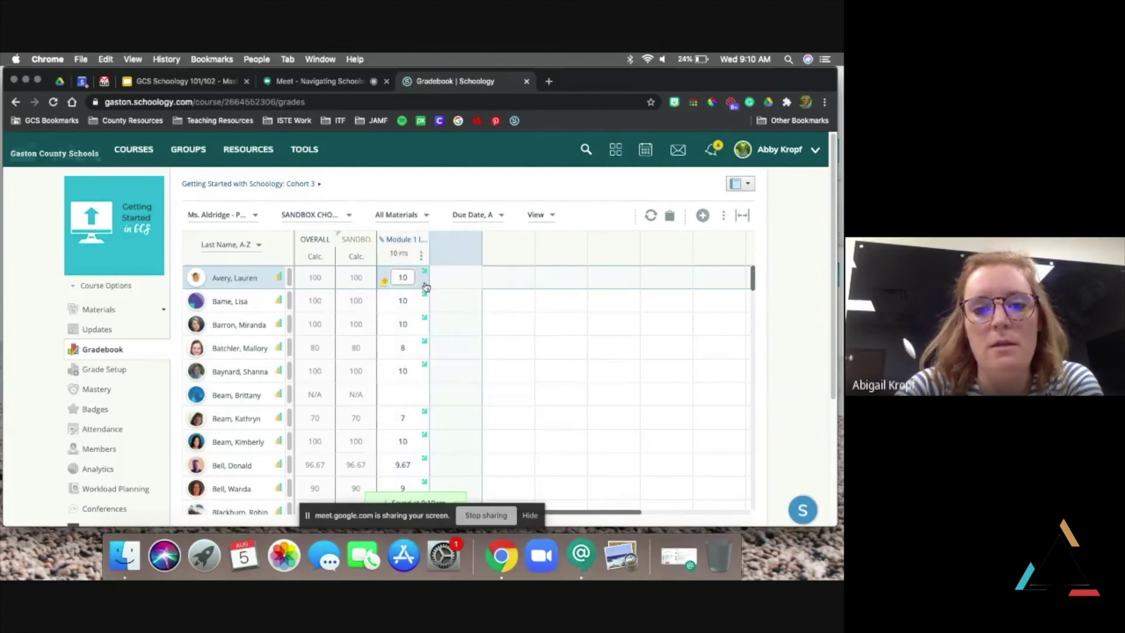
click(425, 286)
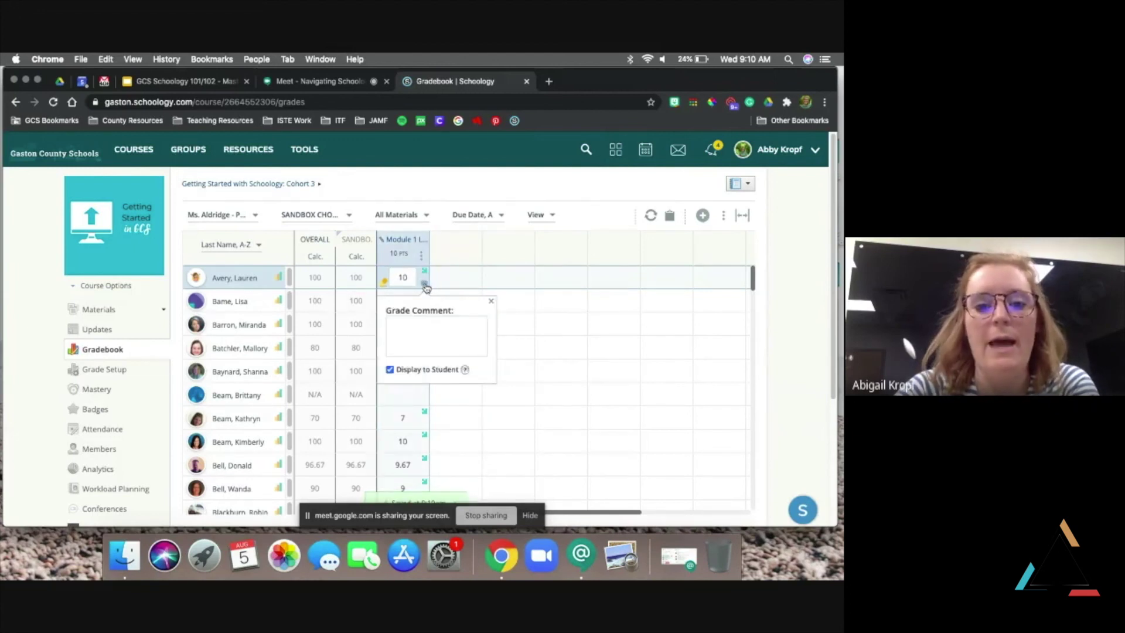
click(427, 318)
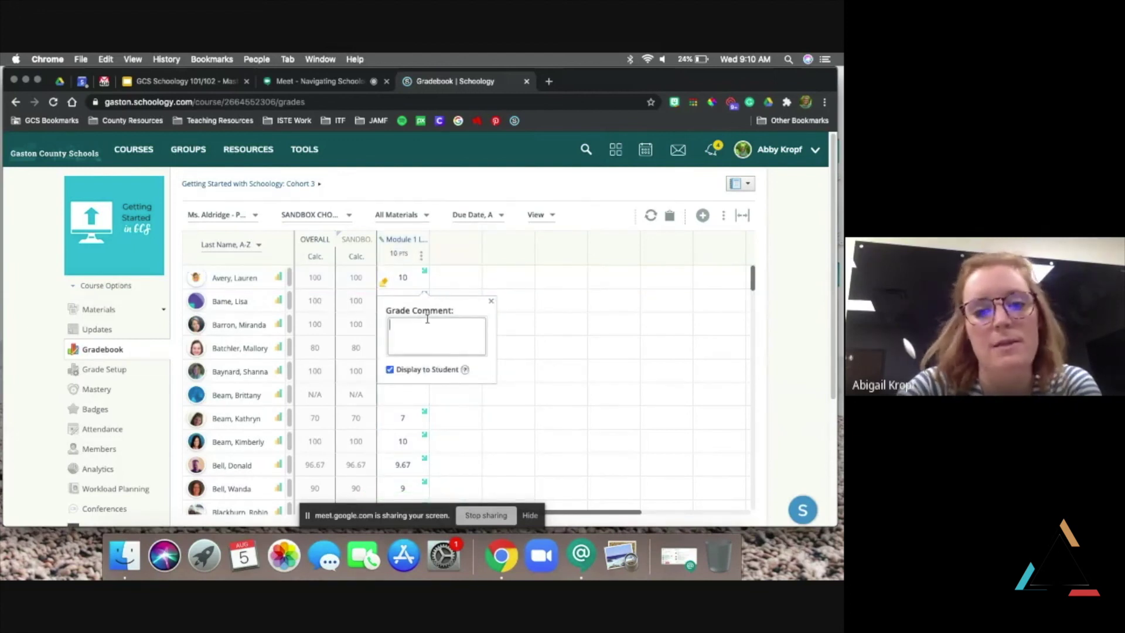
Change the first student's Module 1 score back to 7 and open the gradebook's actions menu
click(405, 277)
text(7)
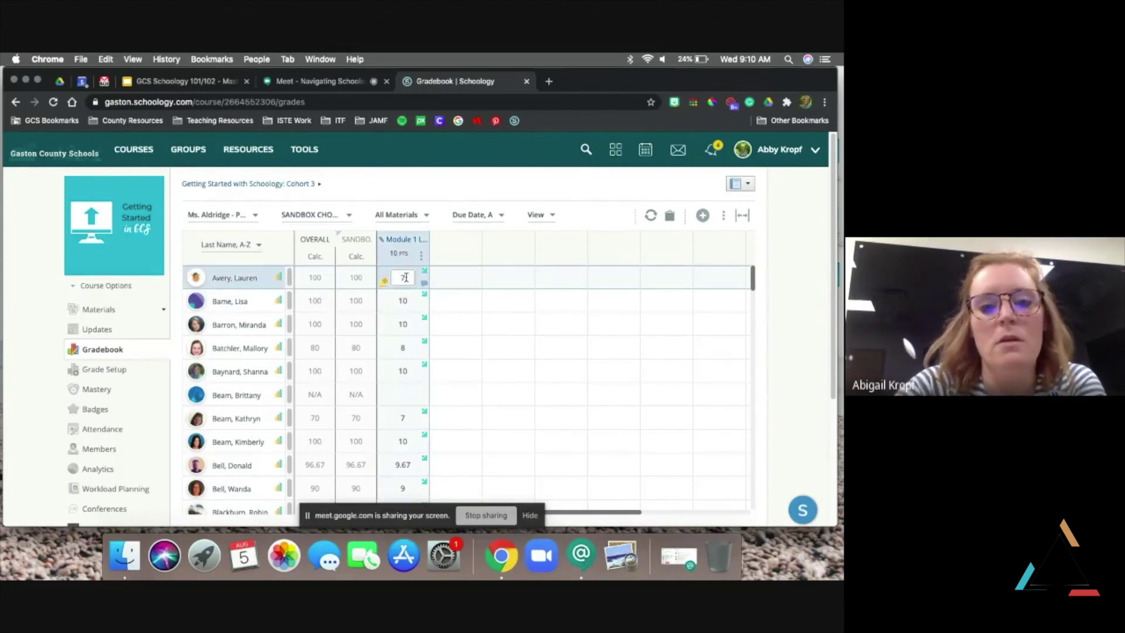
key(Return)
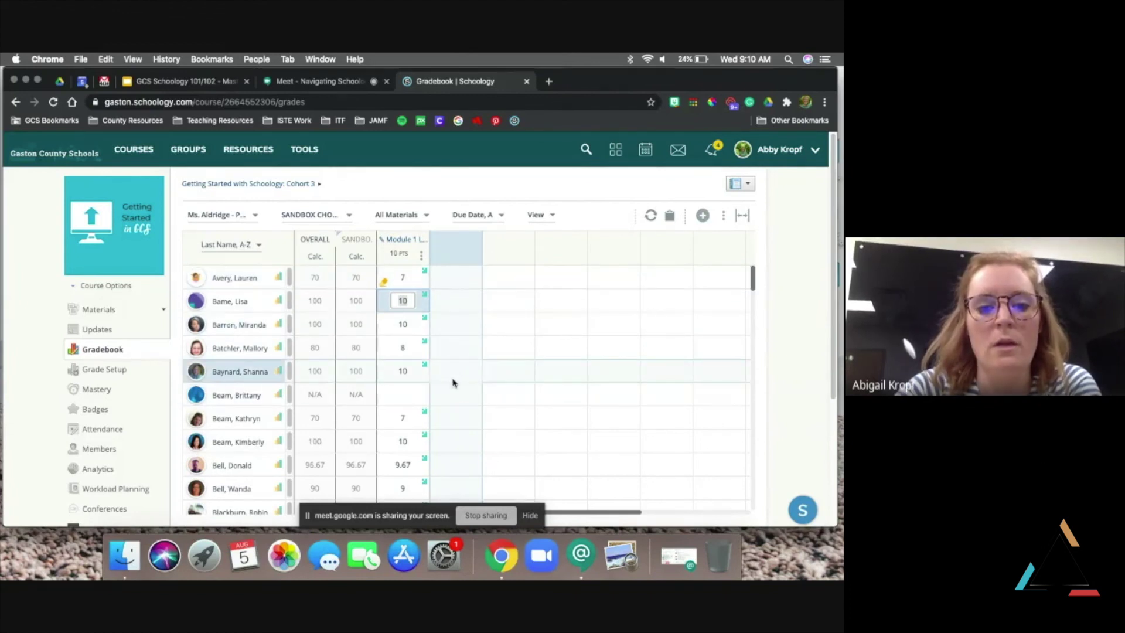
scroll(452, 383, up, 1)
scroll(452, 383, down, 1)
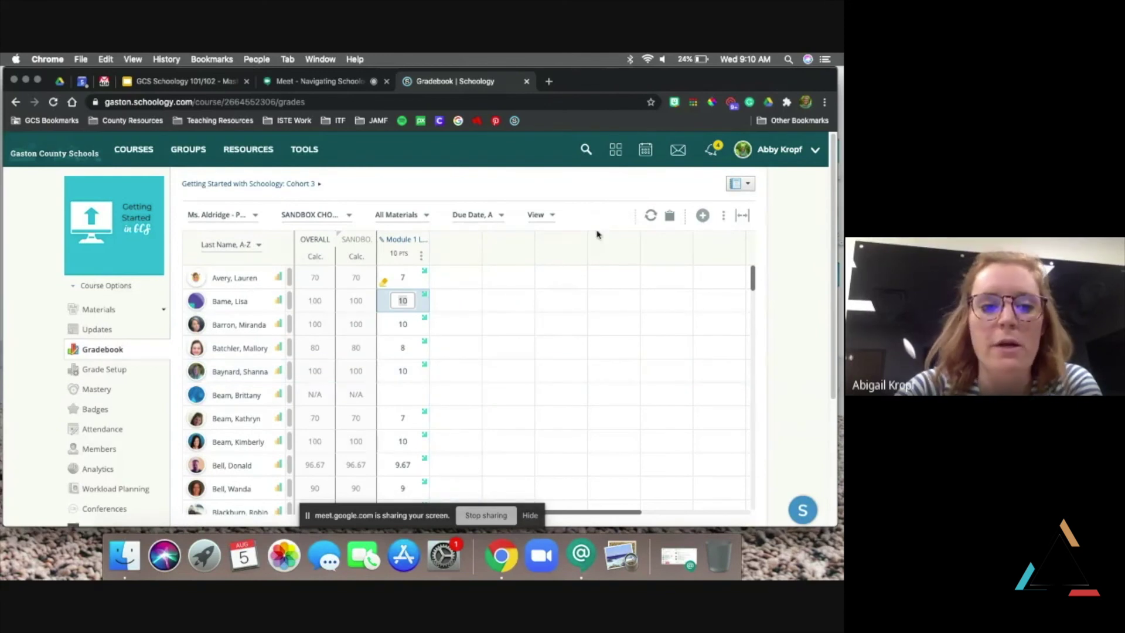
click(724, 218)
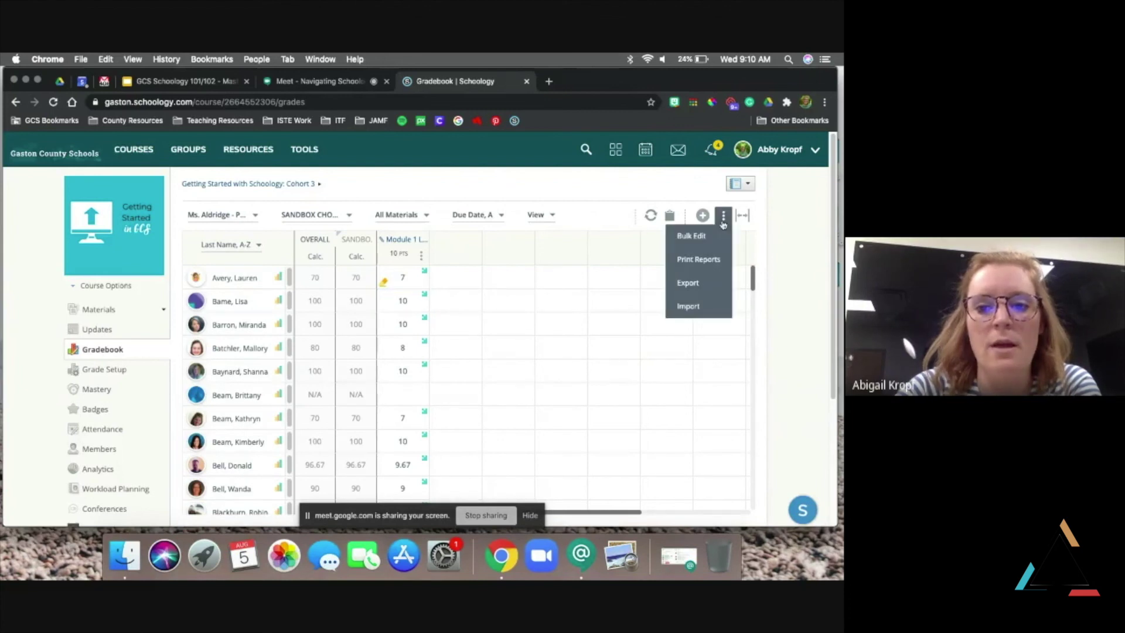
Bulk edit the Cohort 3 assignments and save the changes
click(697, 236)
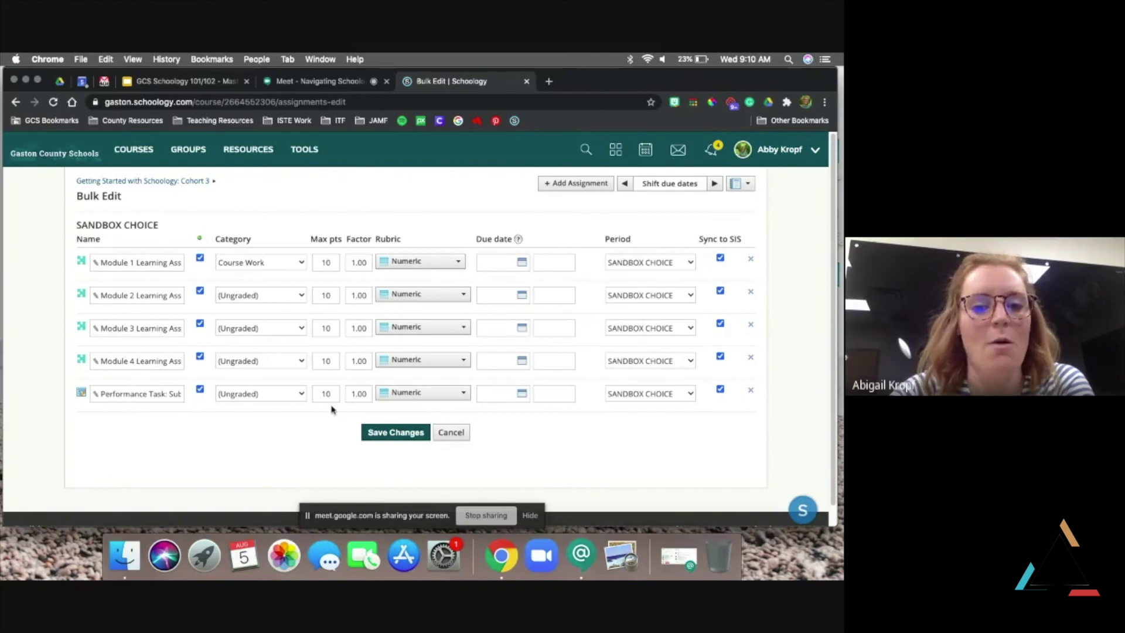
click(415, 435)
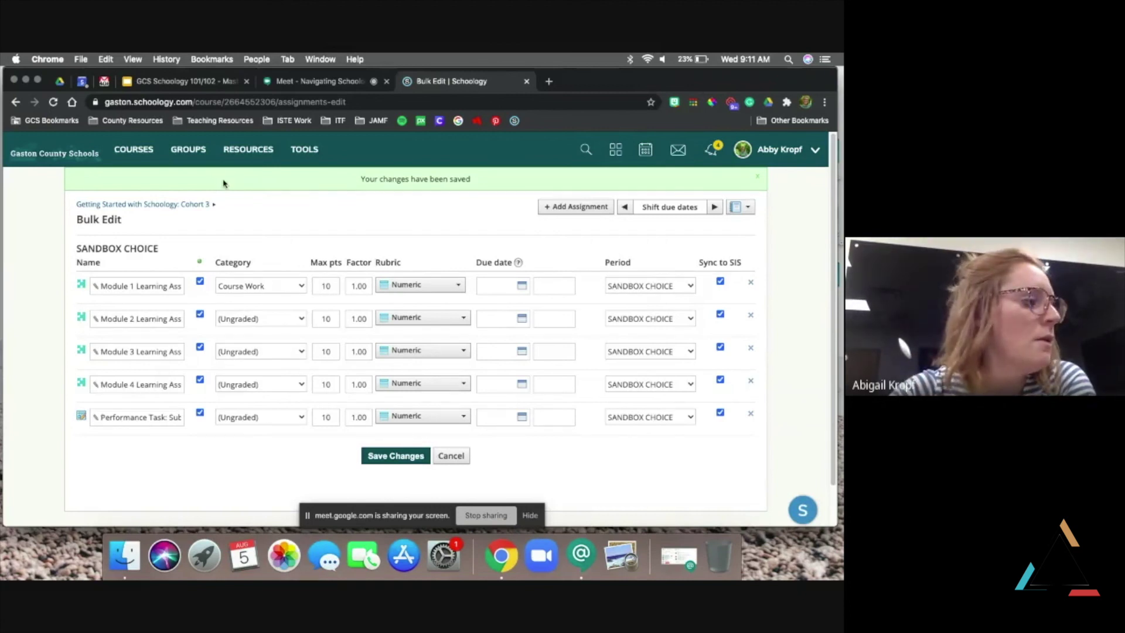
From the home page, open the ITF Sandbox course and expand its empty Family Corner folder
click(43, 162)
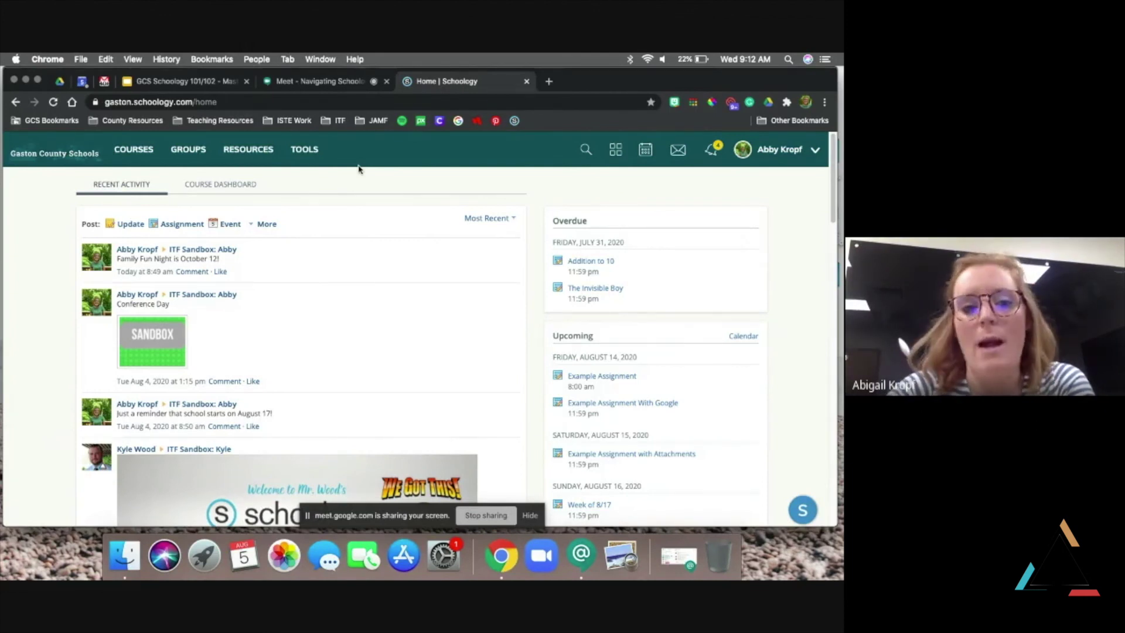
click(136, 152)
click(150, 267)
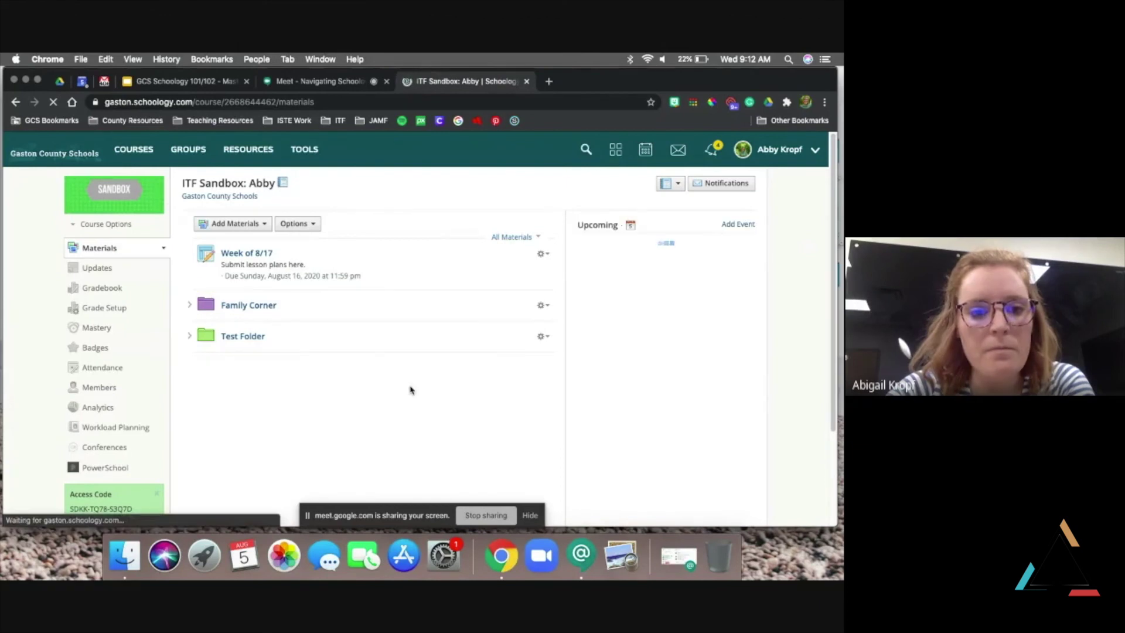
click(188, 304)
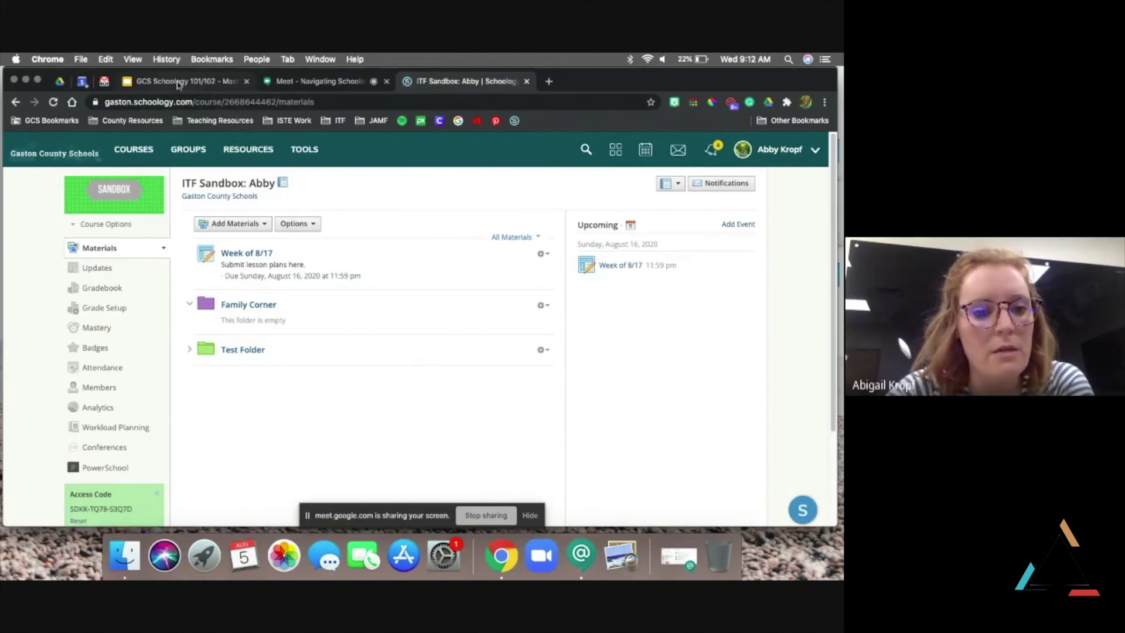
Switch to the Schoology 101/102 slide deck and show slide 22, Family Communications
click(178, 82)
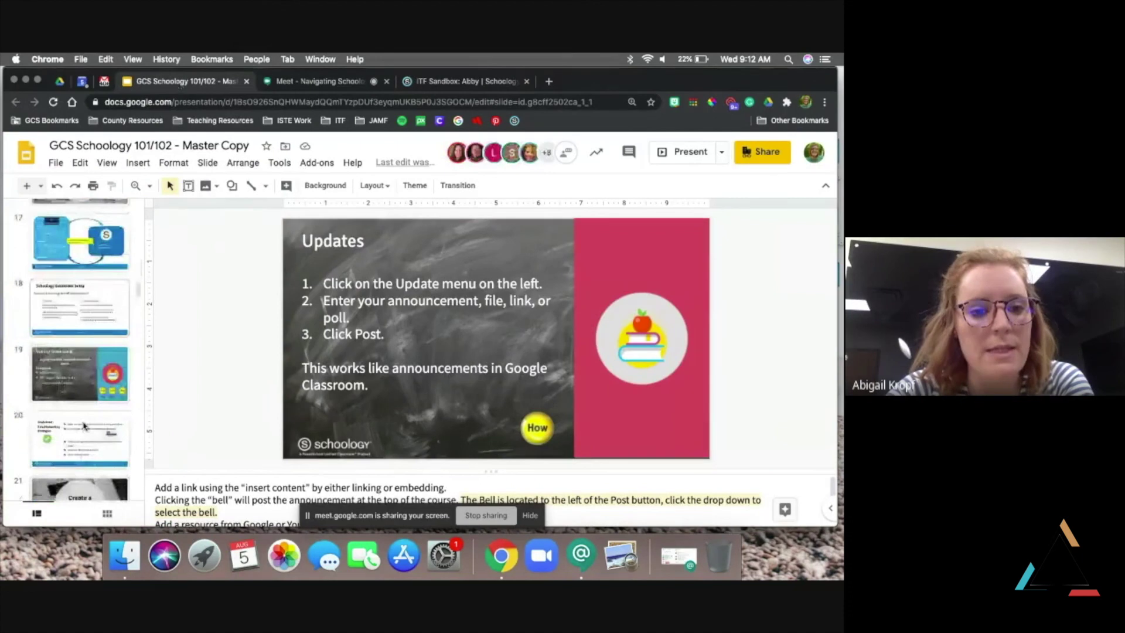
scroll(84, 426, down, 4)
scroll(84, 426, down, 1)
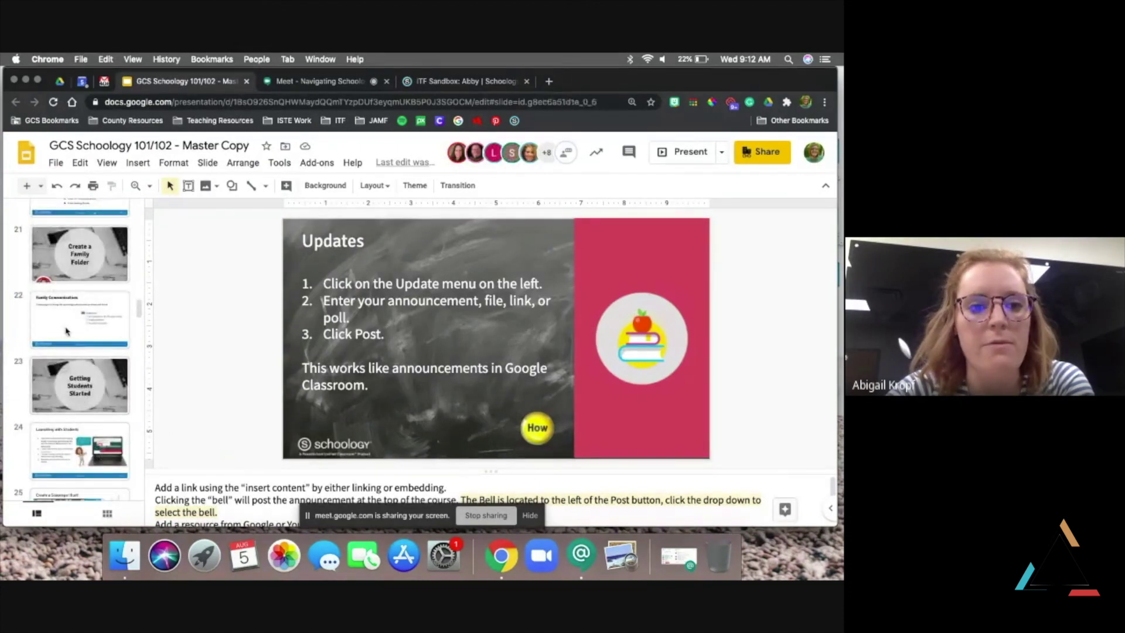
click(68, 331)
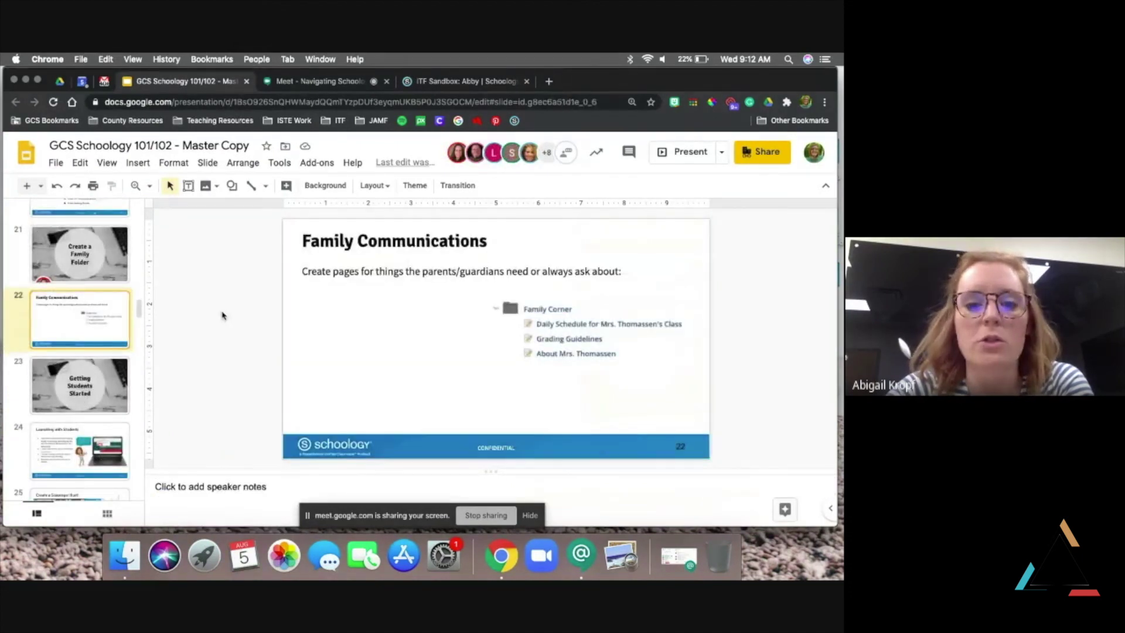
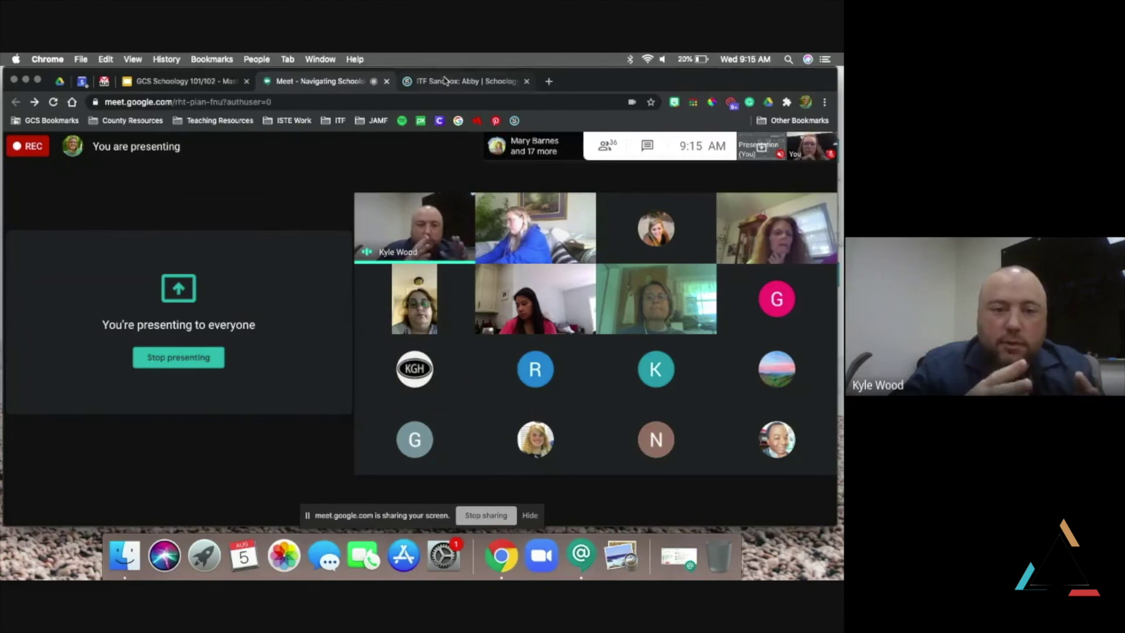
Switch to the ITF Sandbox course's Materials page listing its three items
key(ctrl+Tab)
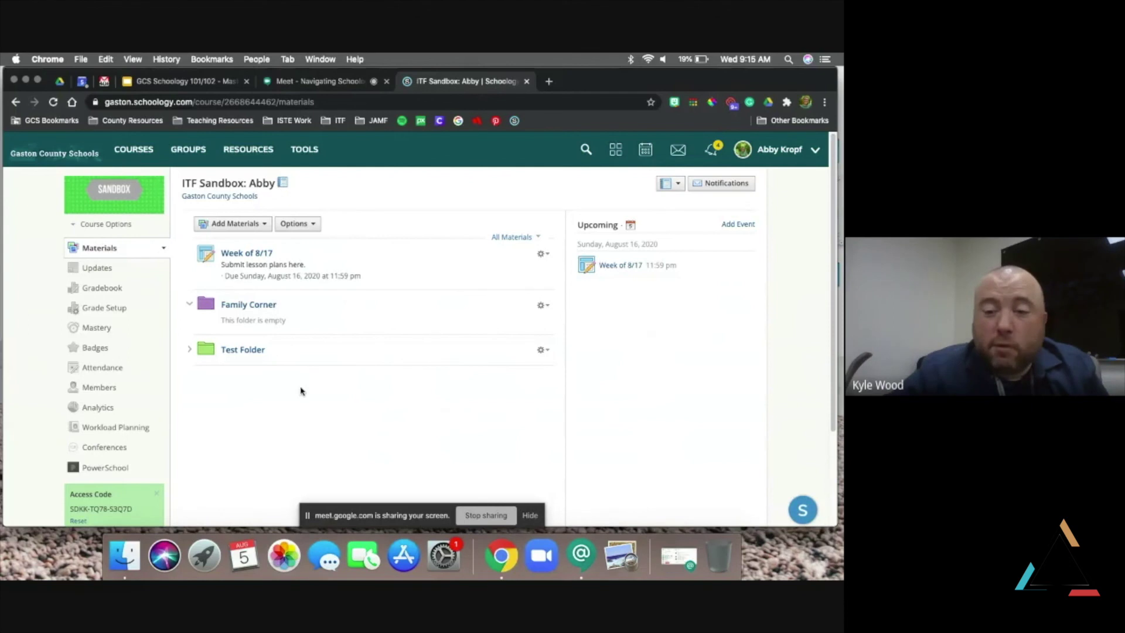
Drop down the Add Materials menu on the ITF Sandbox Materials page
click(255, 225)
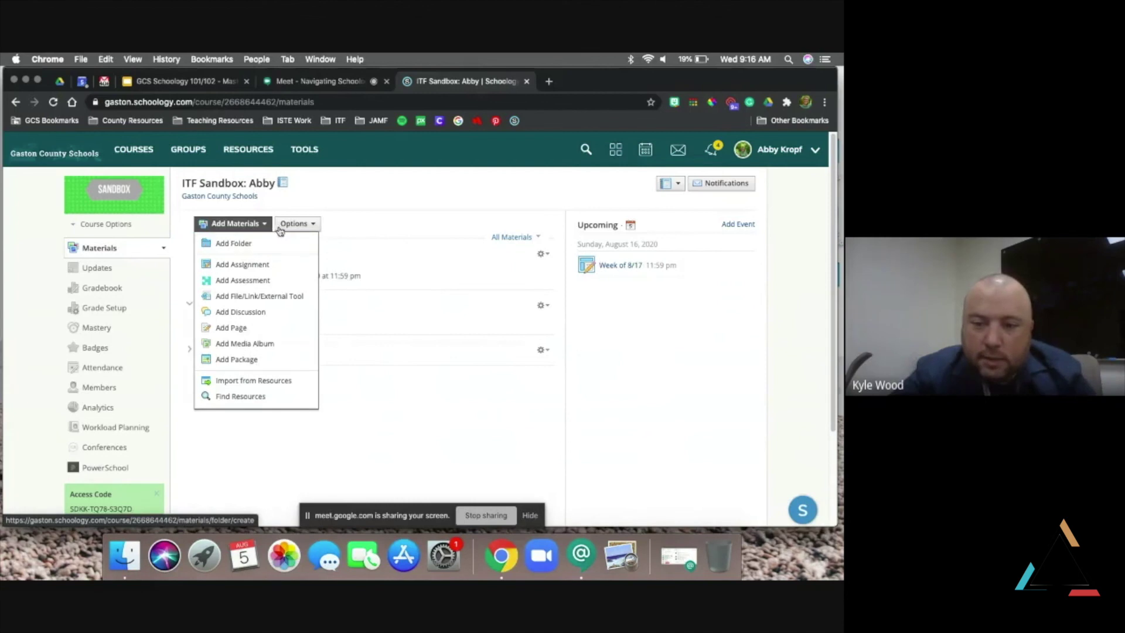
Dismiss the Add Materials list and view the four recent submission and grade notifications
click(356, 181)
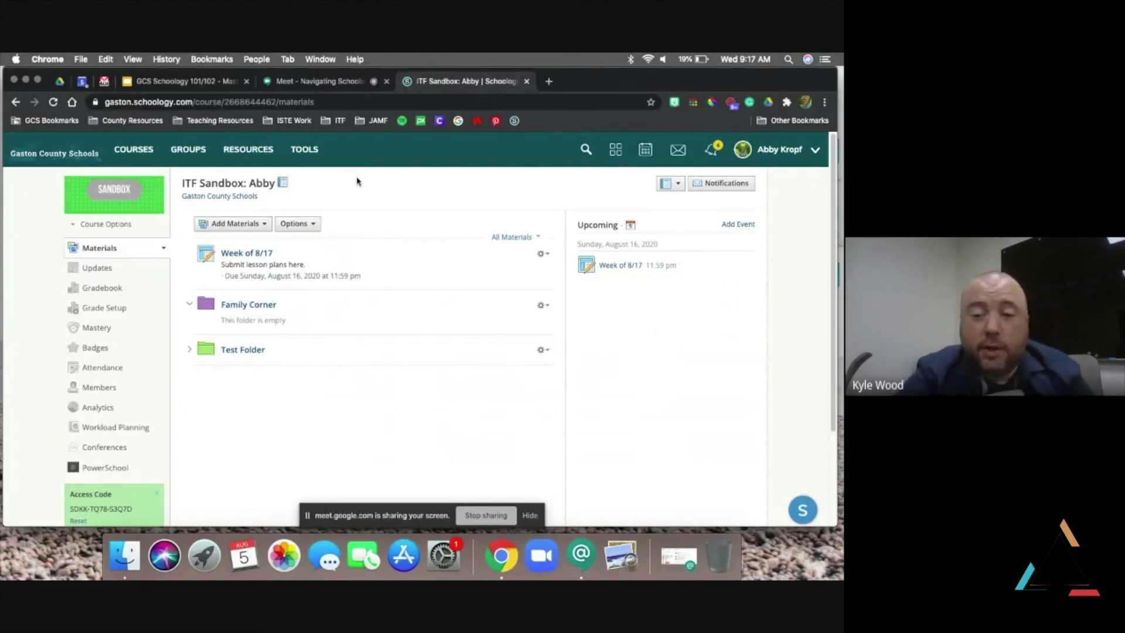
click(710, 162)
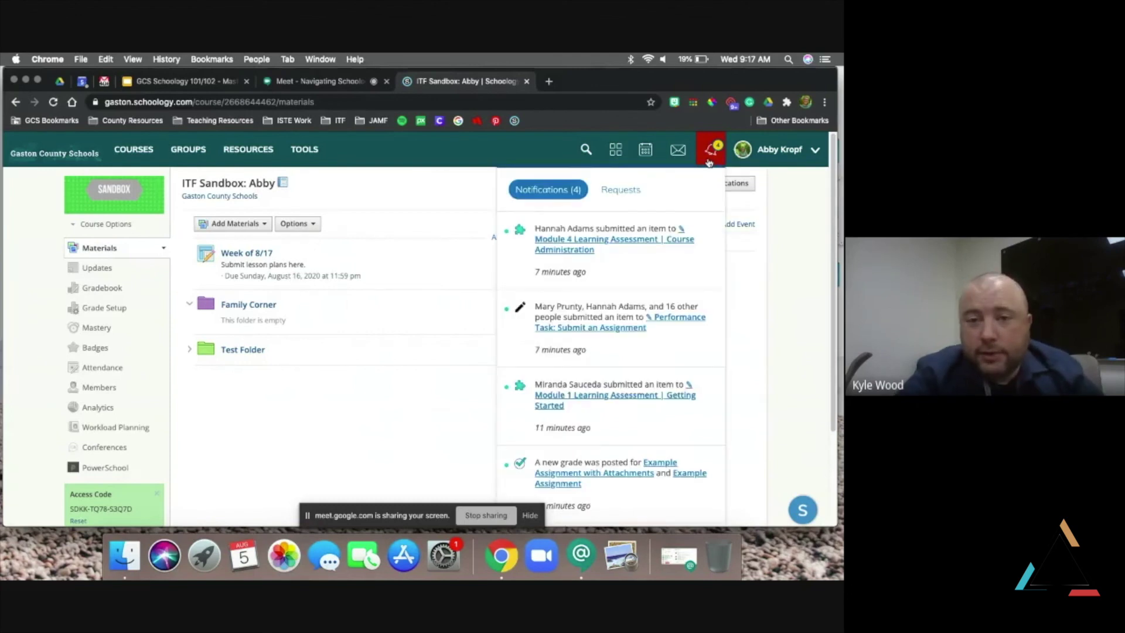
Close the notifications panel, back to the three-item ITF Sandbox Materials page
click(476, 213)
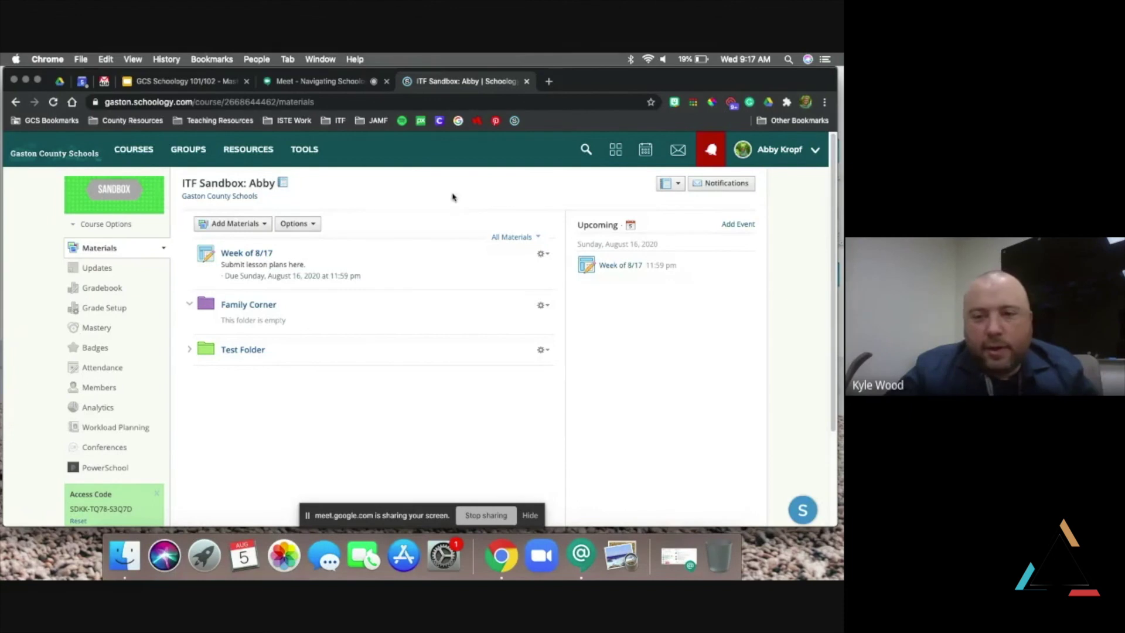
Glance at the Create a Scavenger Hunt slide, then return to the Navigating Schoology 101 call
click(158, 79)
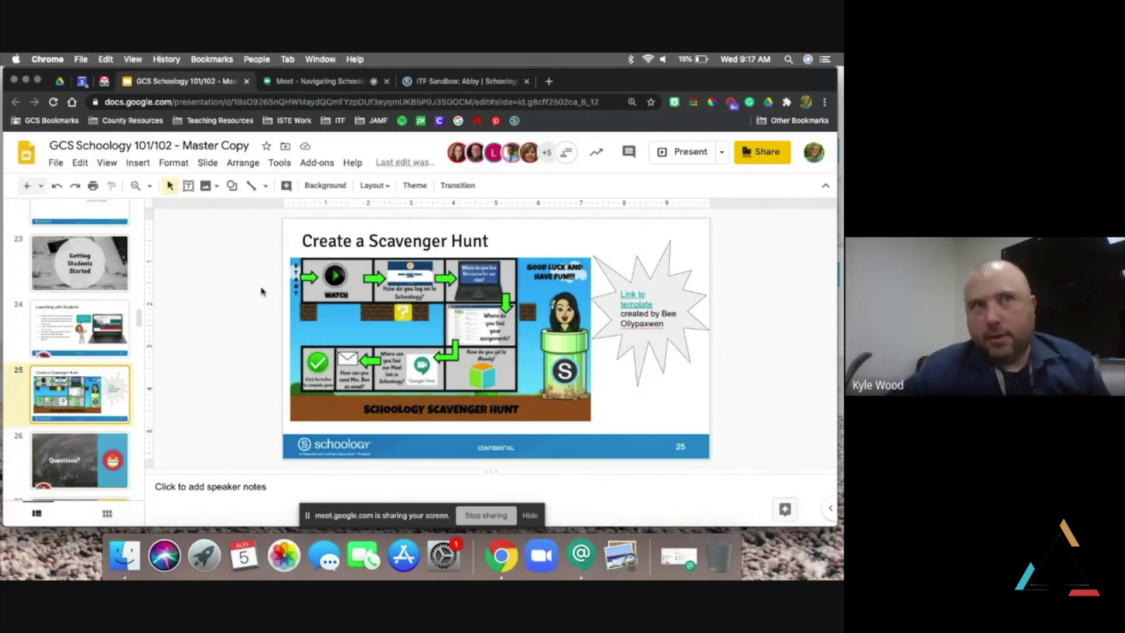
click(323, 83)
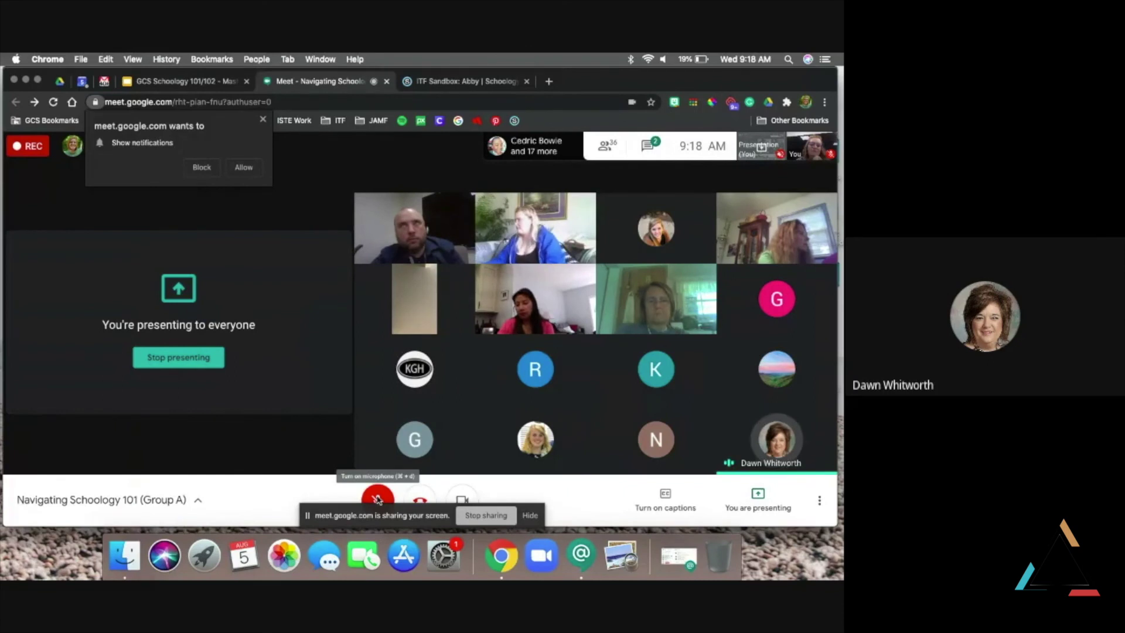
key(XF86AudioRaiseVolume)
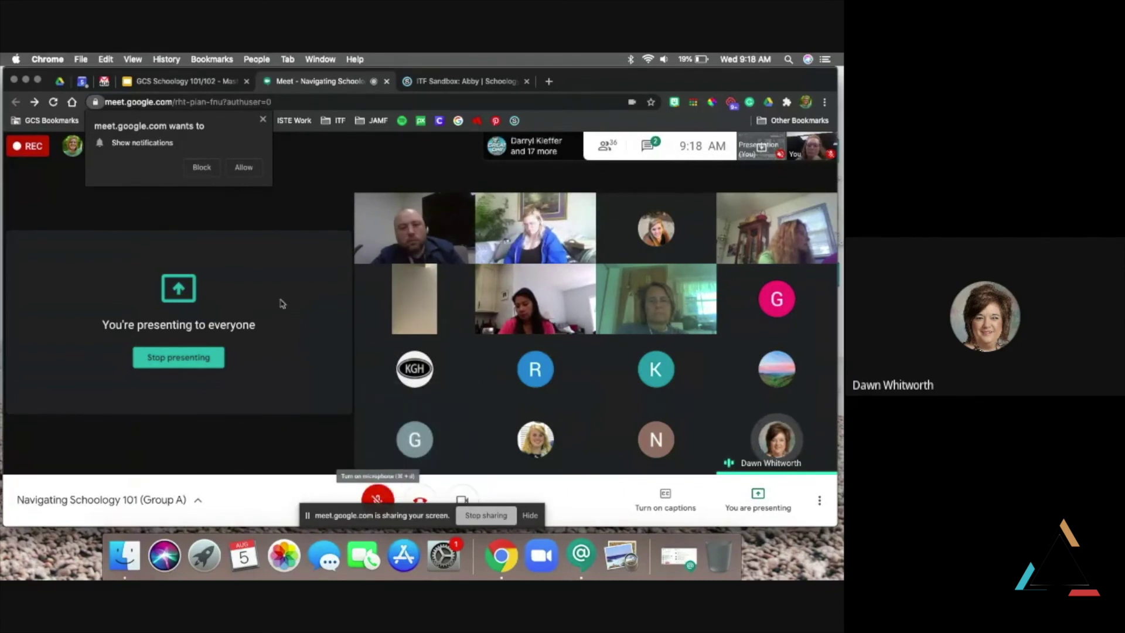
Allow Meet notifications and bring up the in-call chat with attendee questions
click(241, 168)
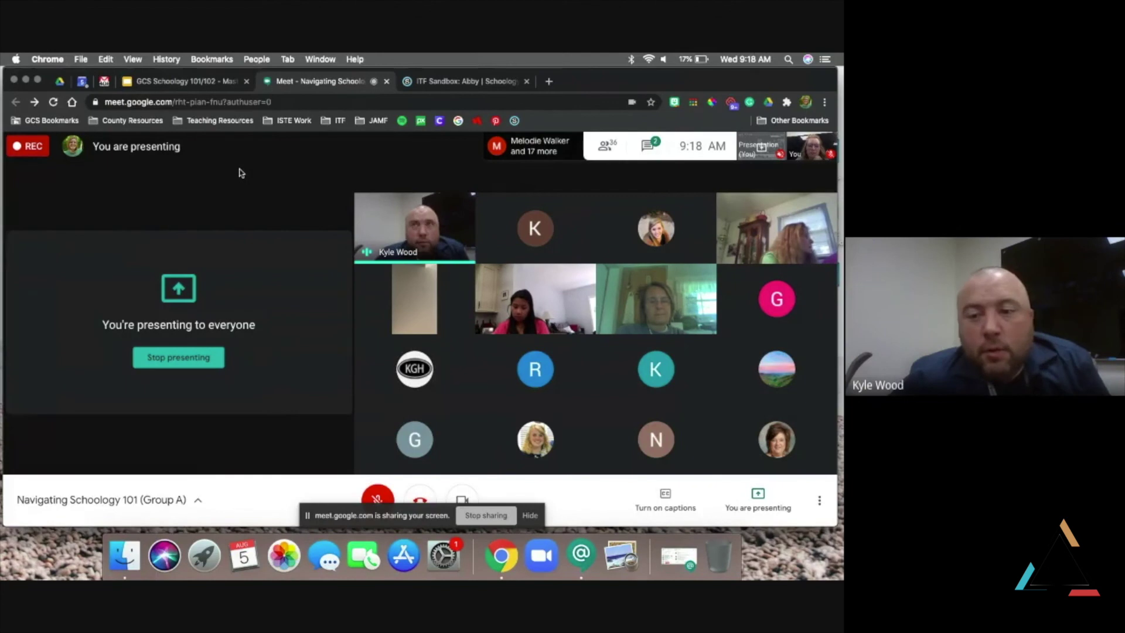
click(648, 156)
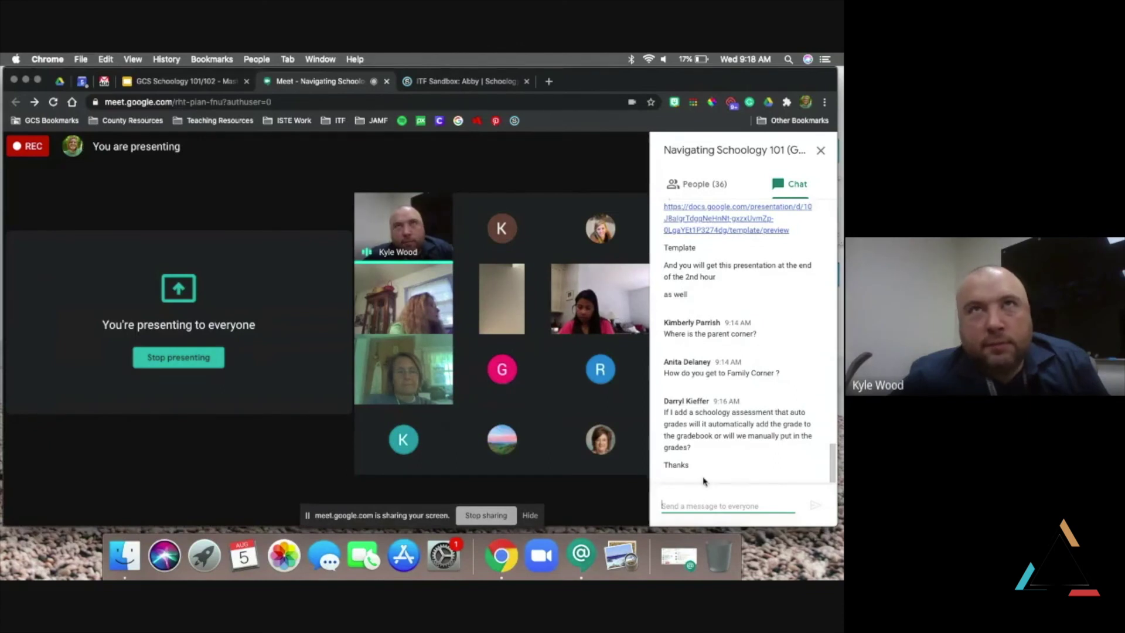
Read through the chat questions, hide the sharing notice, allow notifications, and close the chat
scroll(708, 410, up, 3)
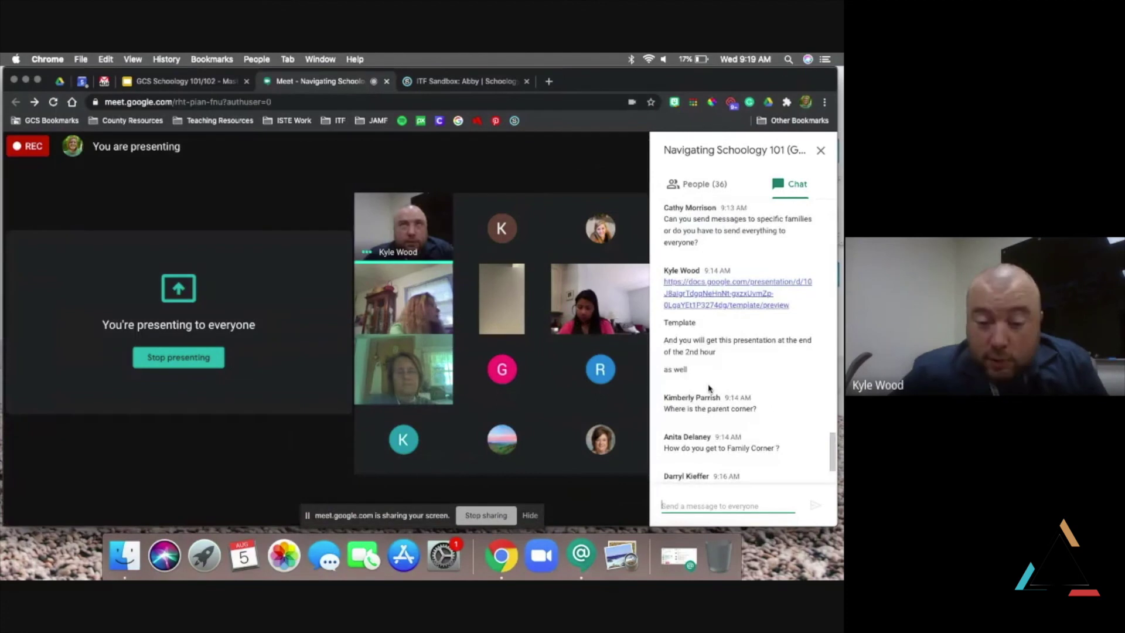
scroll(709, 388, down, 3)
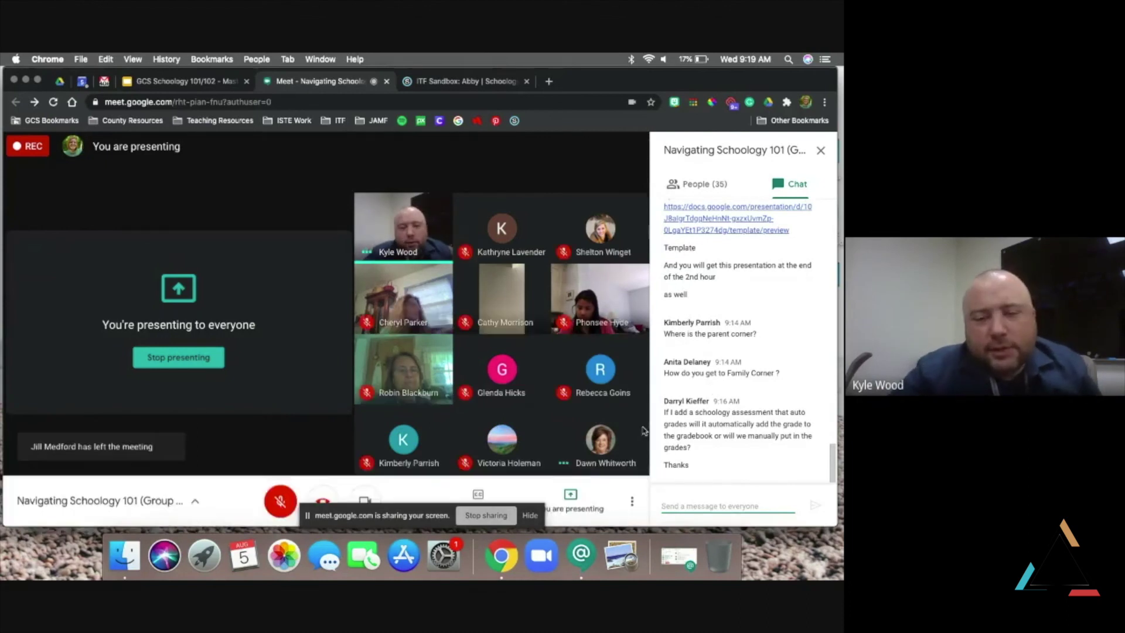
click(530, 516)
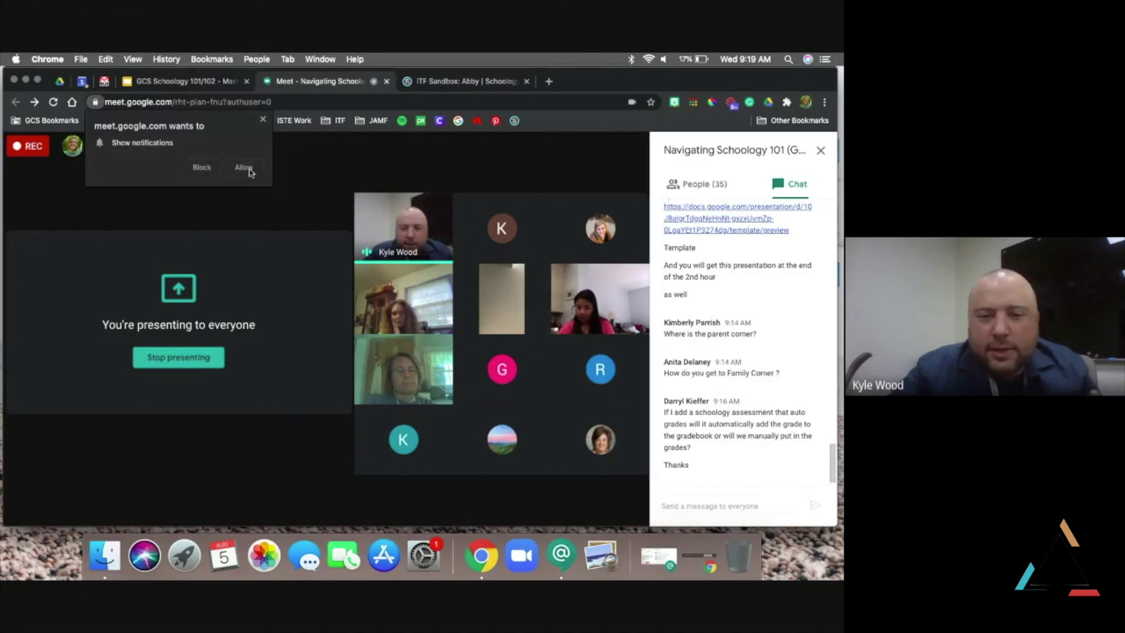
click(246, 168)
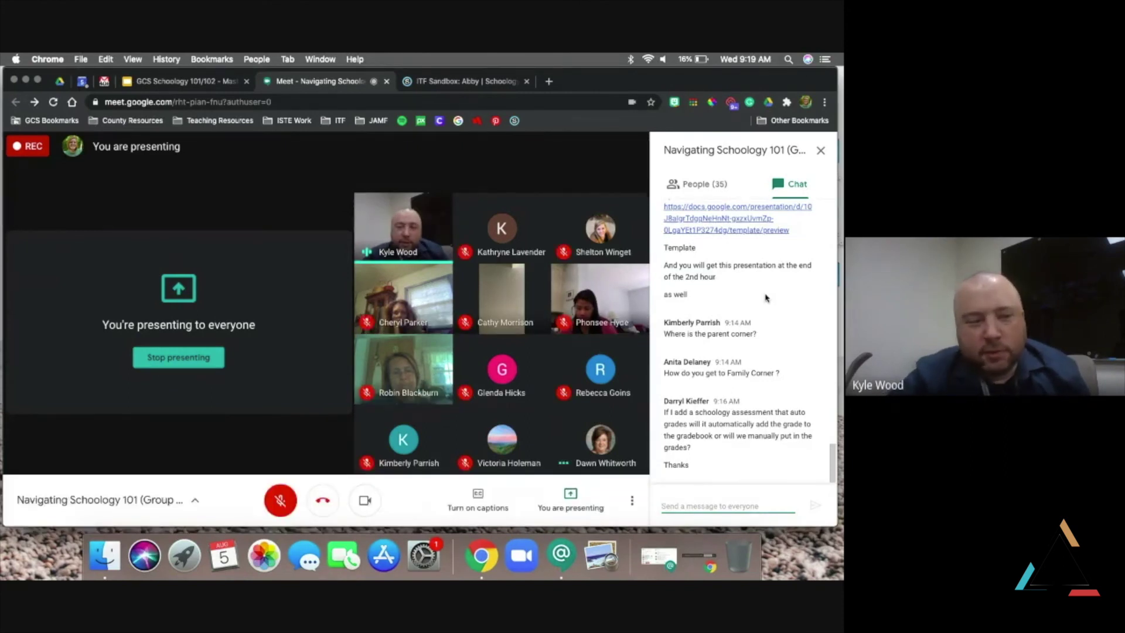
click(820, 151)
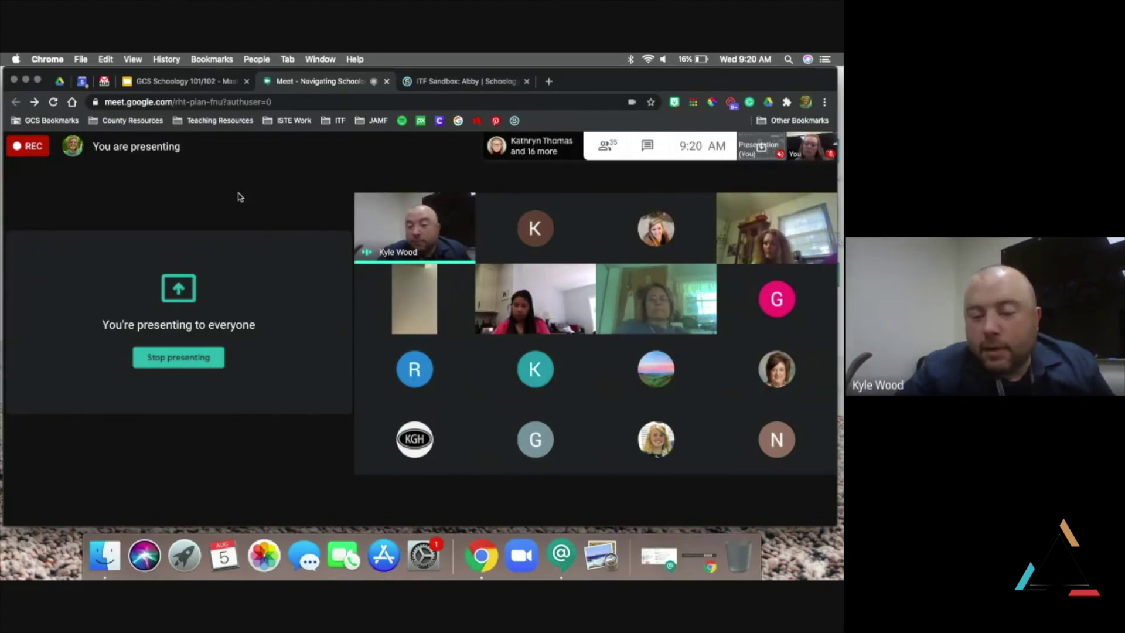
Return to the GCS Schoology 101/102 deck on the Create a Scavenger Hunt slide
click(438, 84)
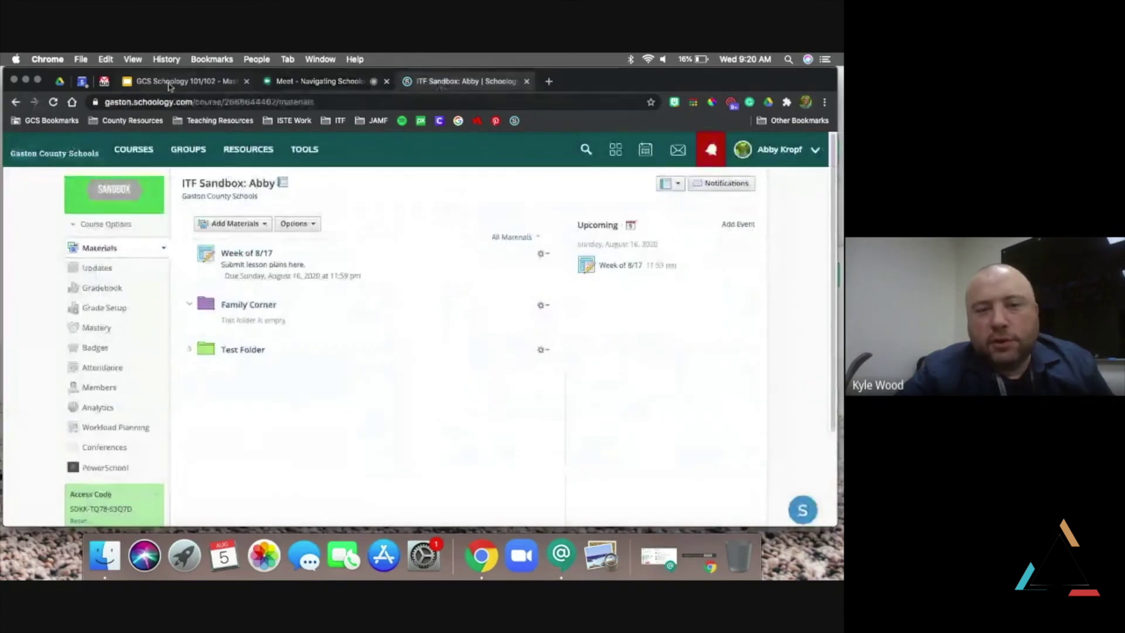
click(170, 84)
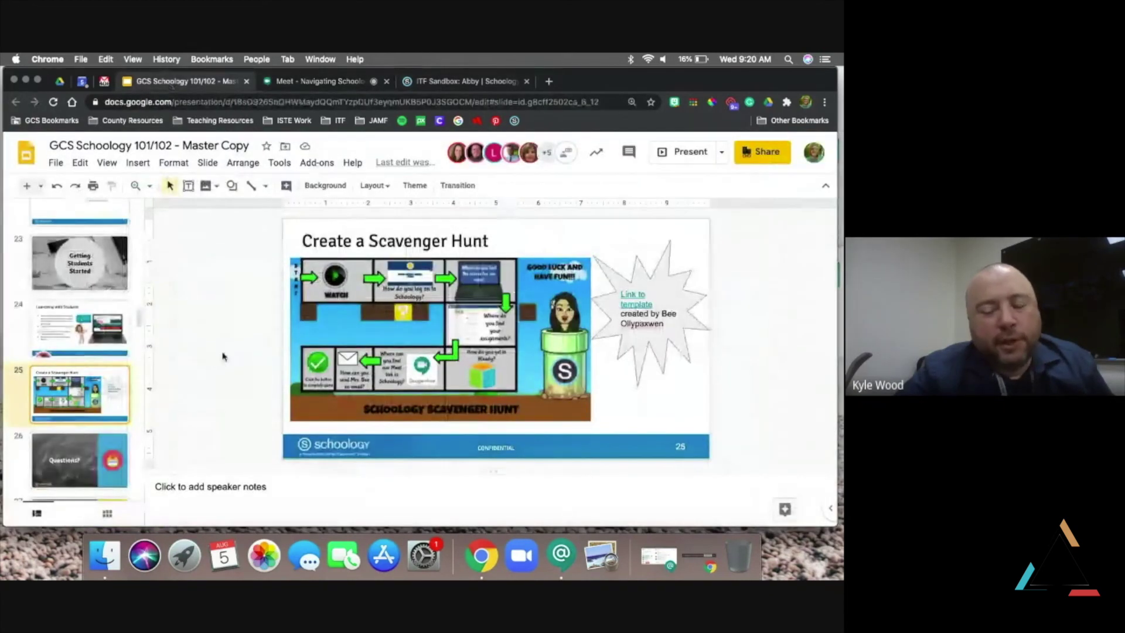